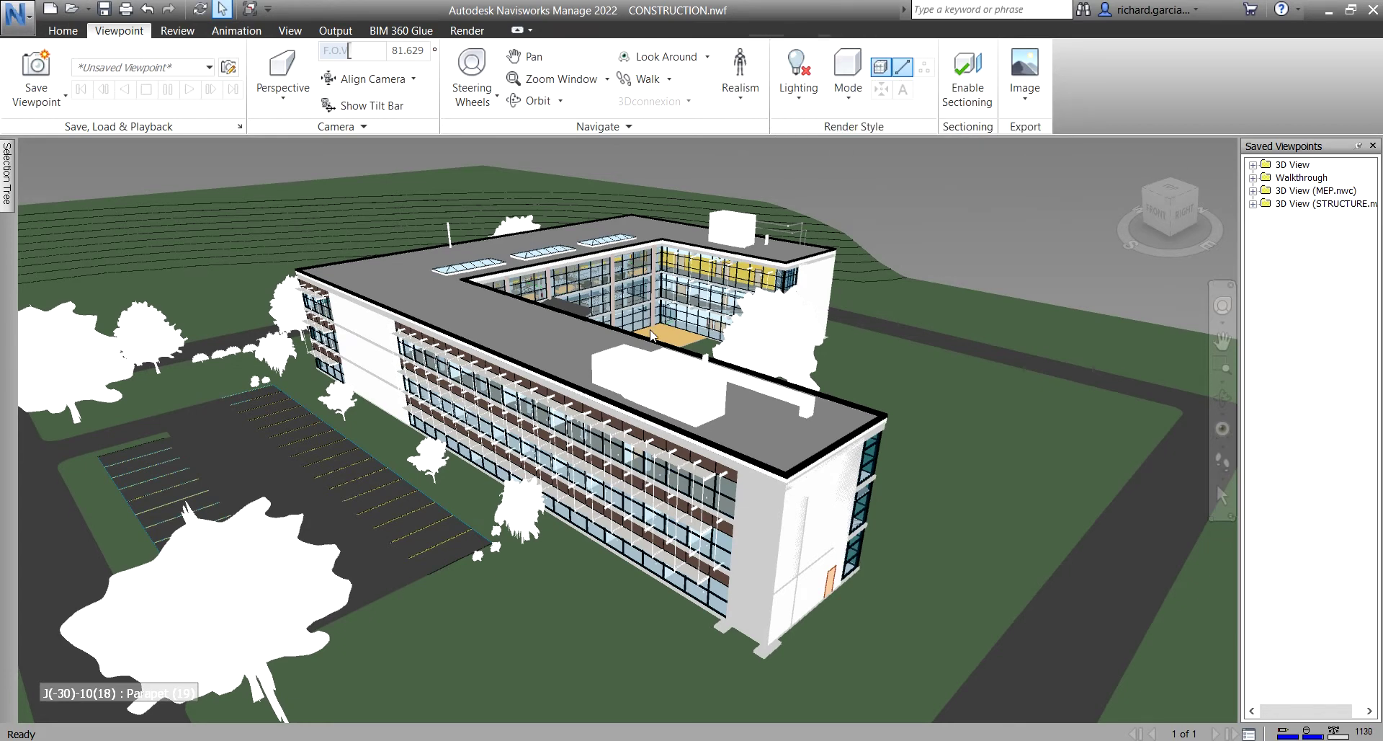
Switch the lighting to Full Lights and orbit to a lower angle on the building
scroll(633, 370, "up", 2)
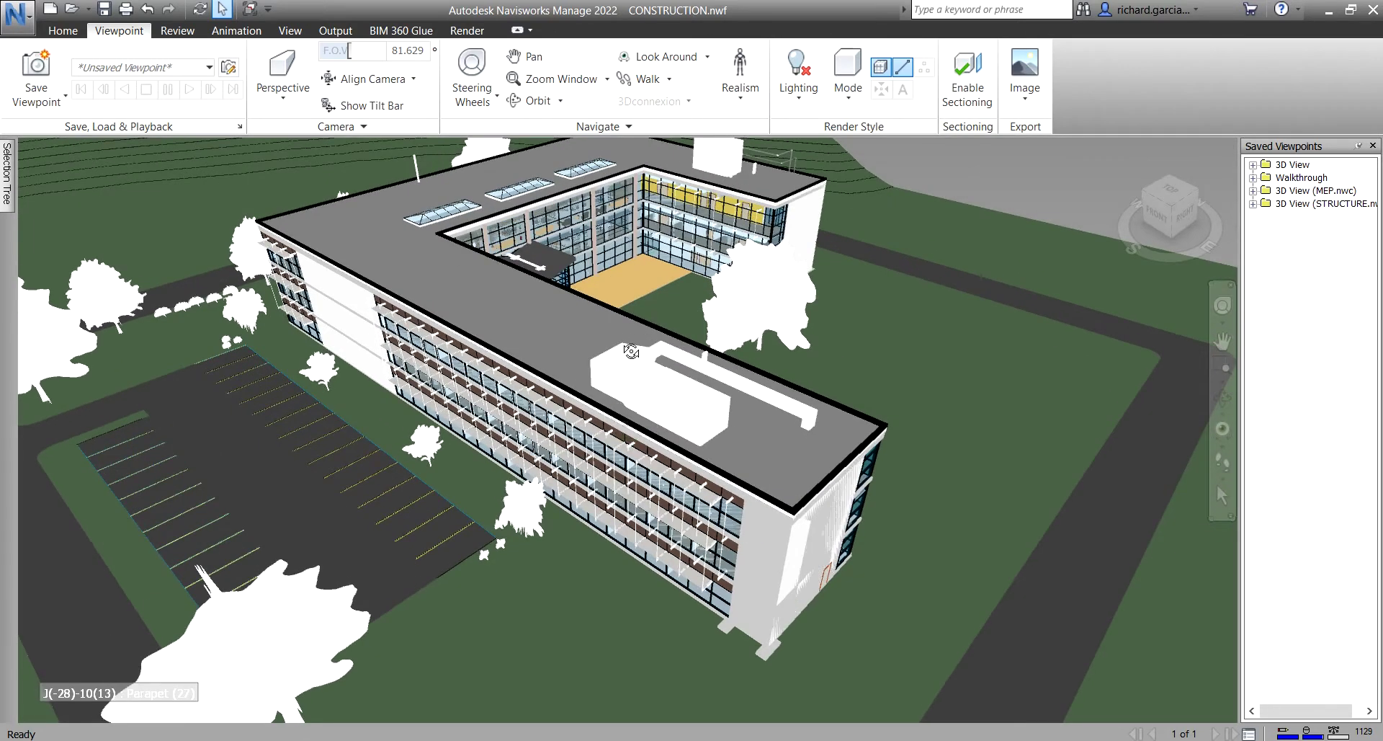
scroll(649, 385, "up", 3)
scroll(645, 404, "down", 2)
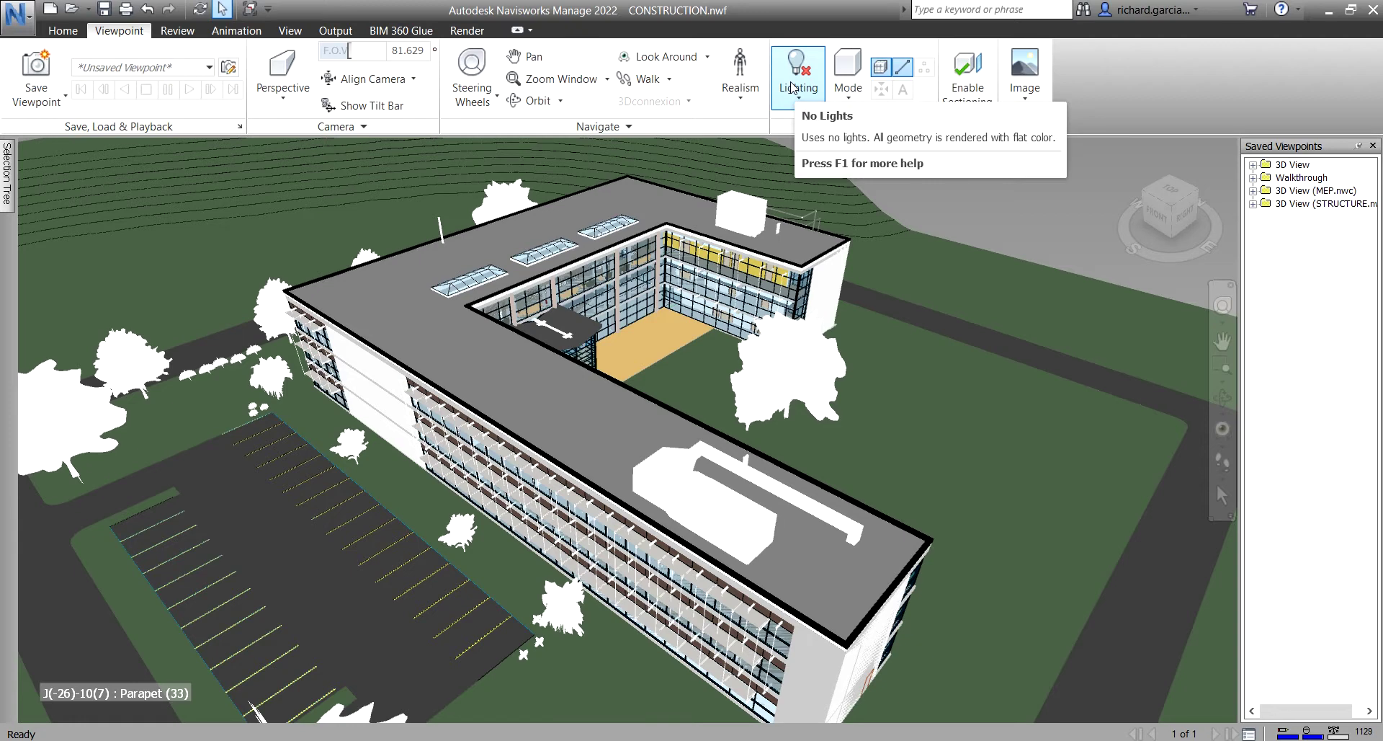
left_click(799, 101)
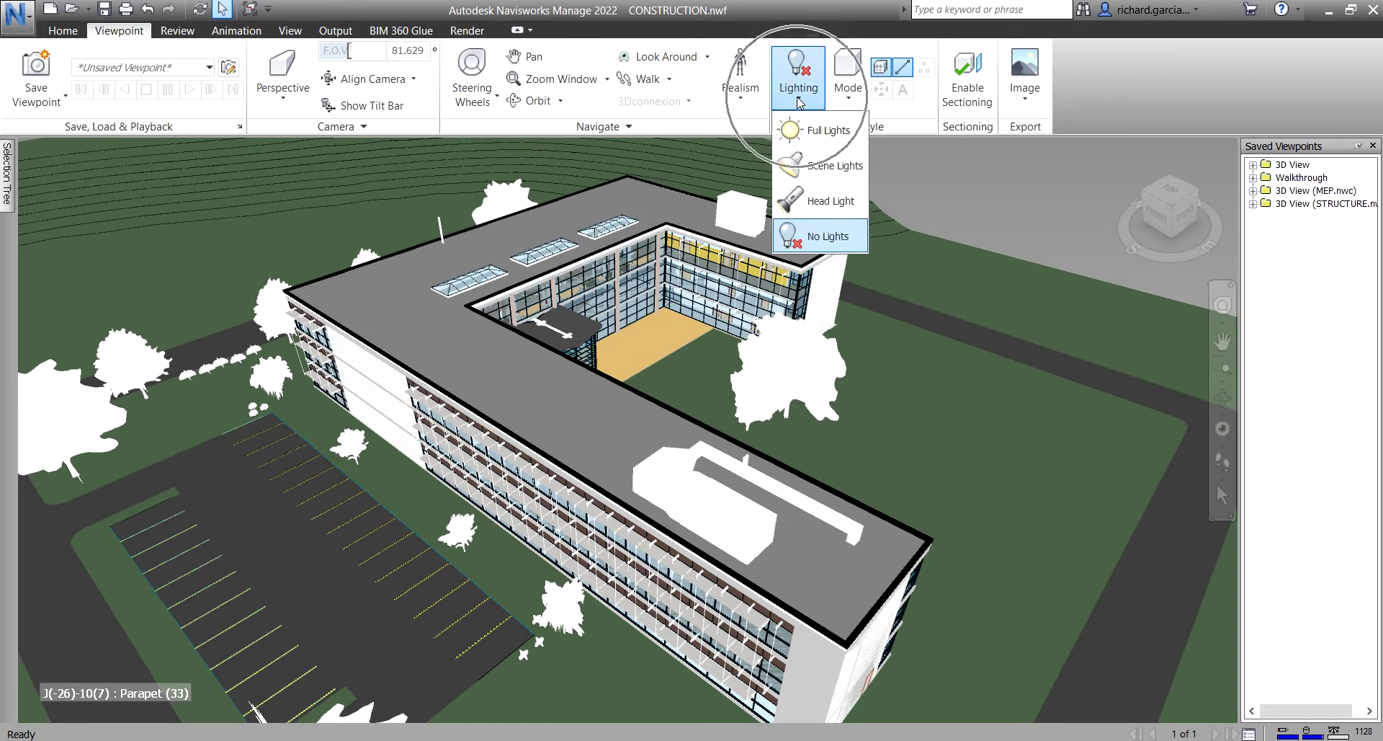
left_click(817, 137)
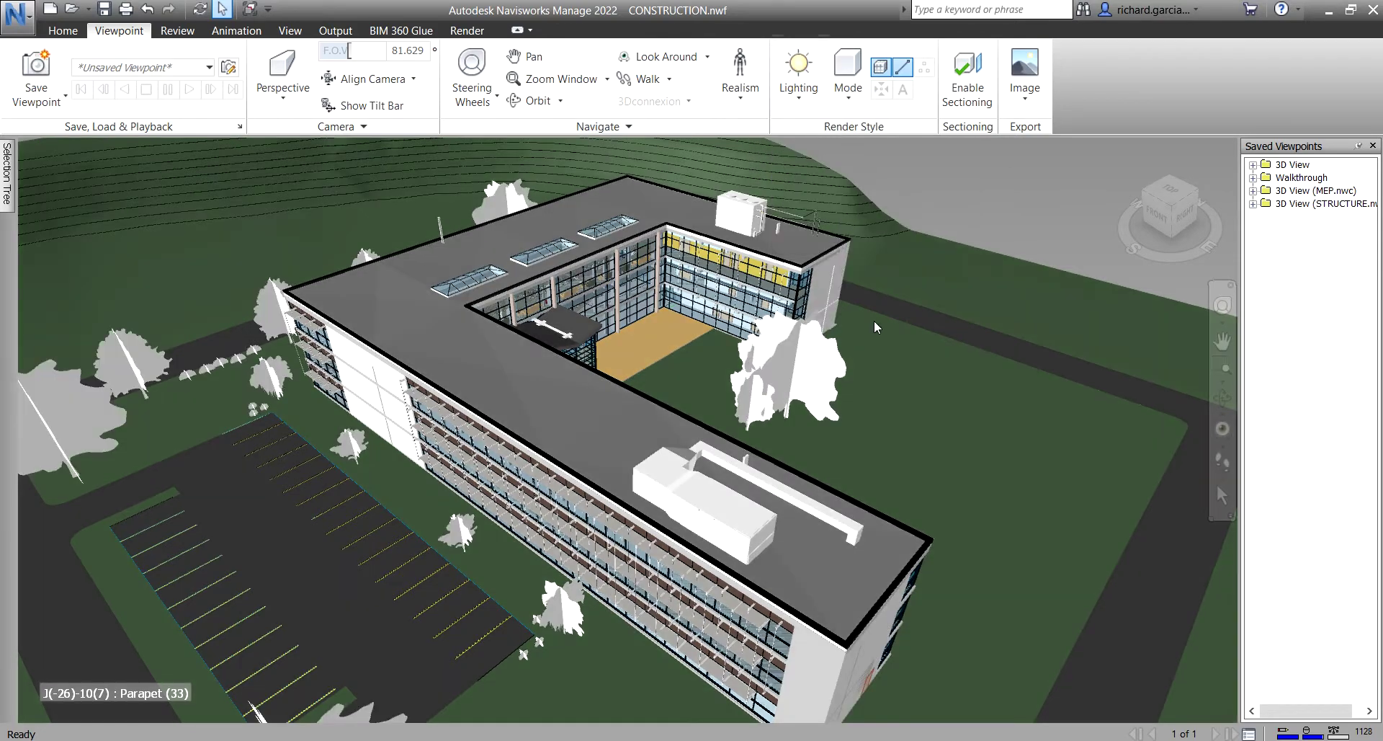
middle_click_drag(872, 328, 808, 303, "shift")
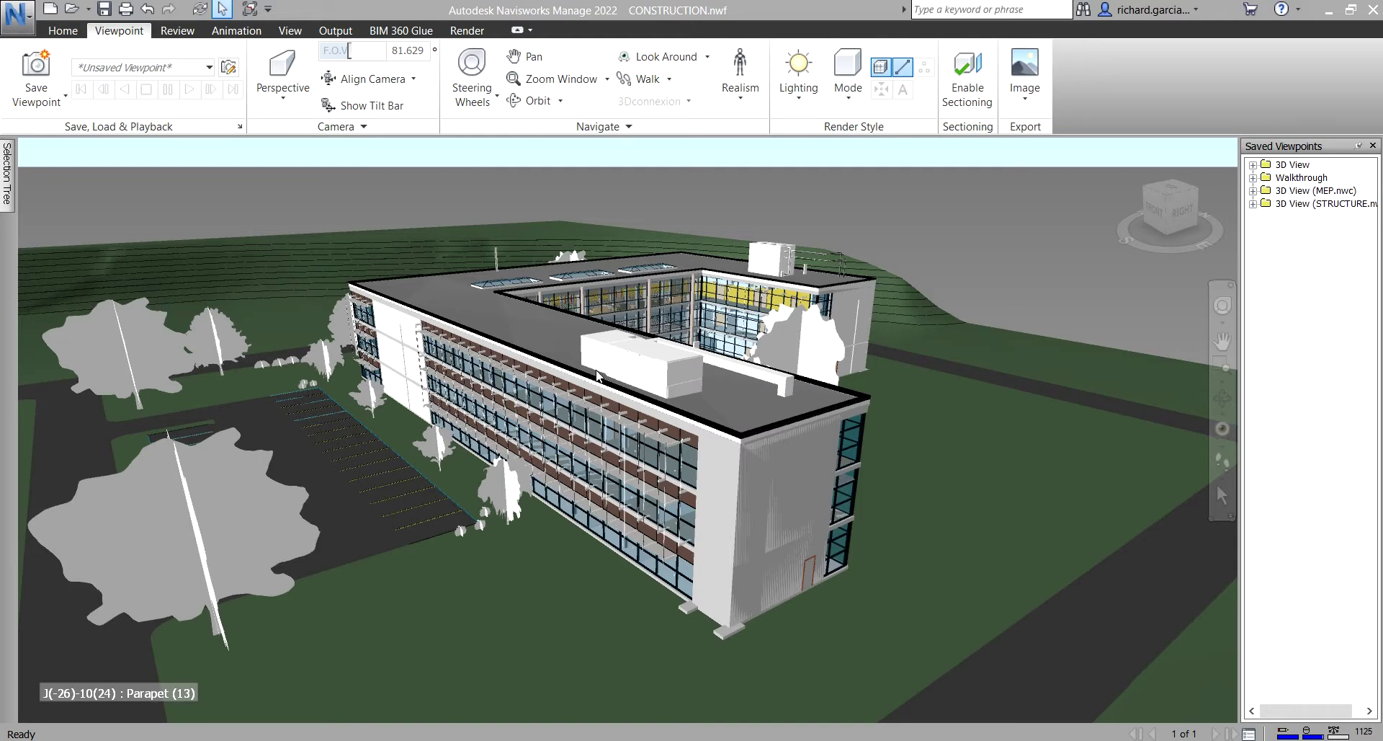
left_click(809, 100)
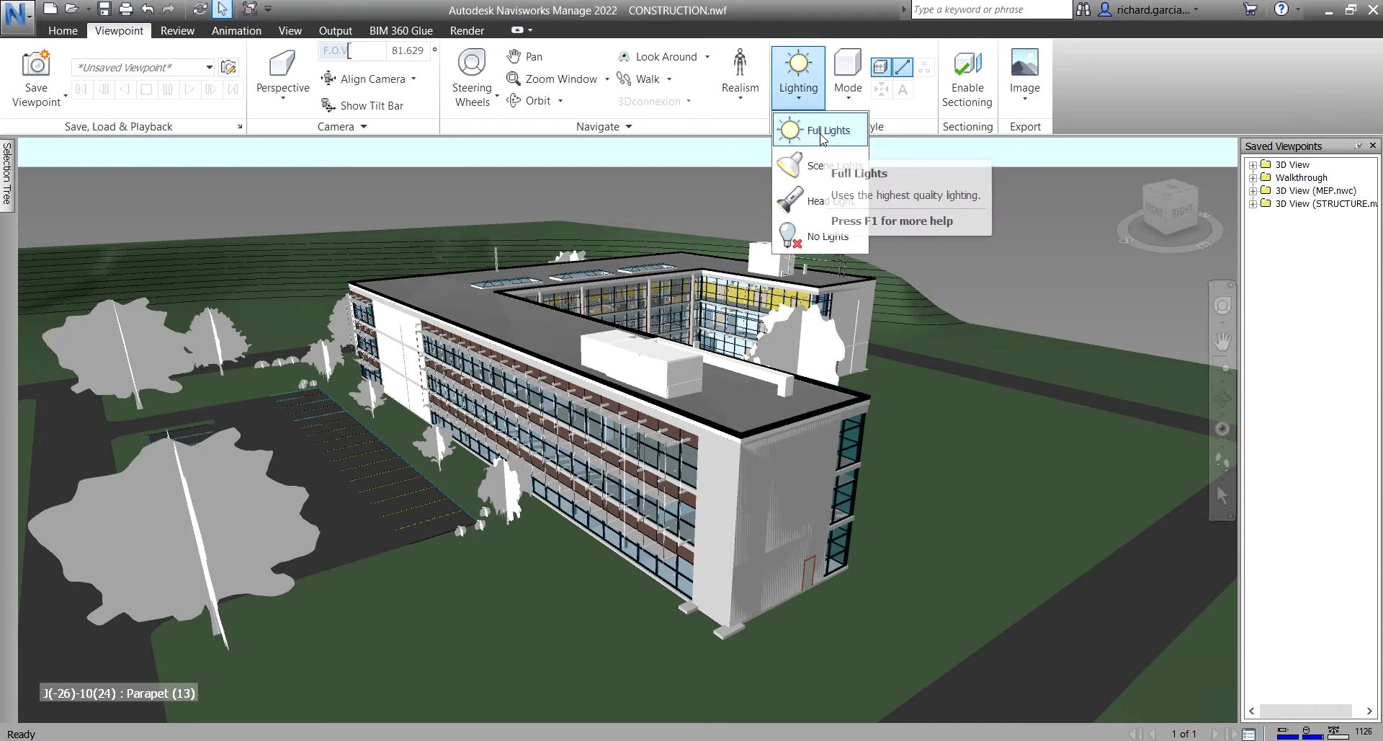
left_click(824, 137)
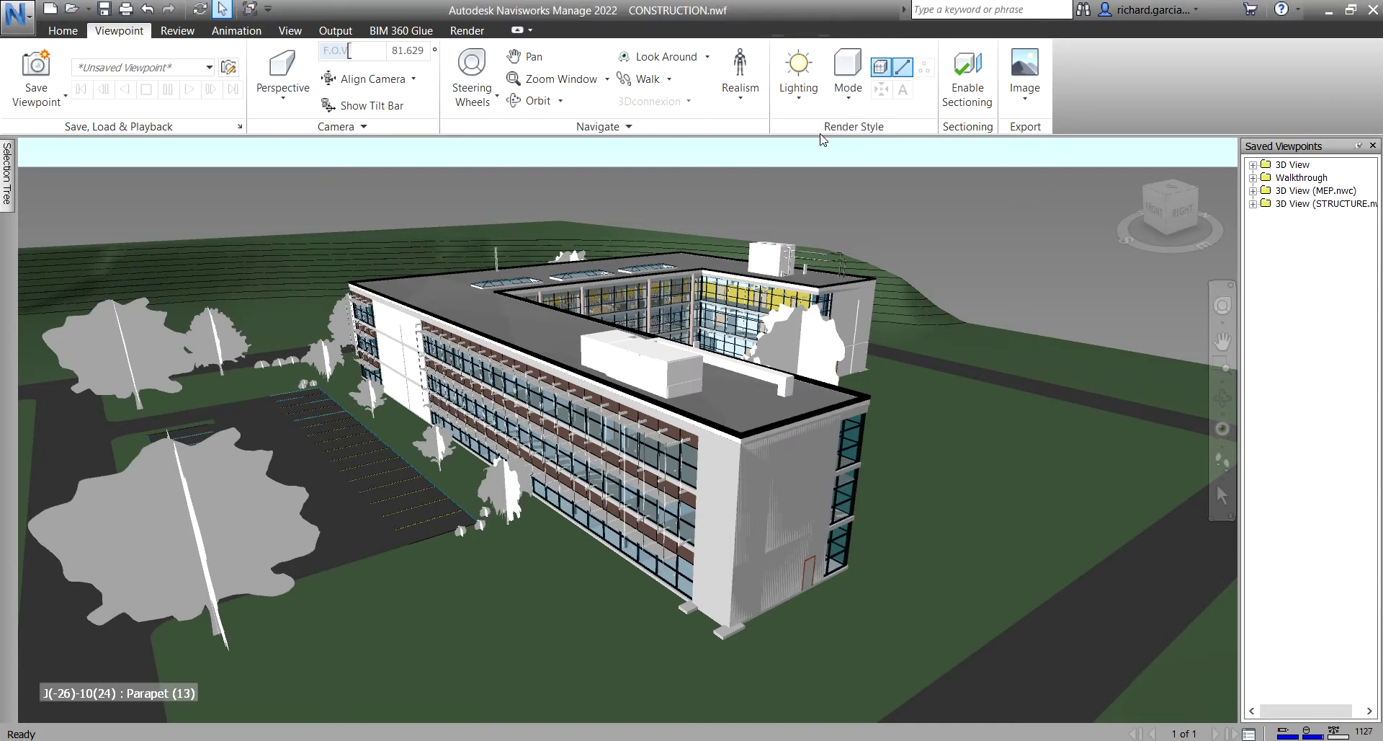
left_click(471, 33)
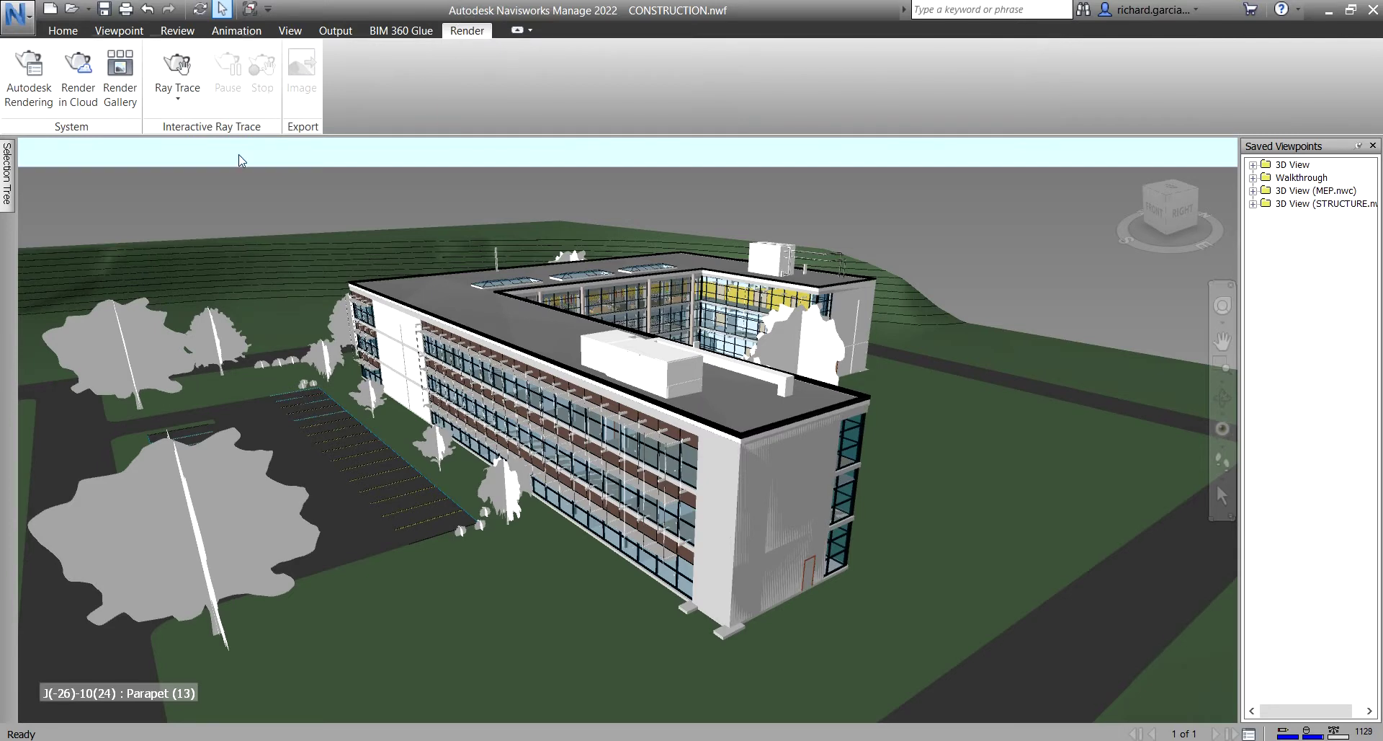
left_click(29, 79)
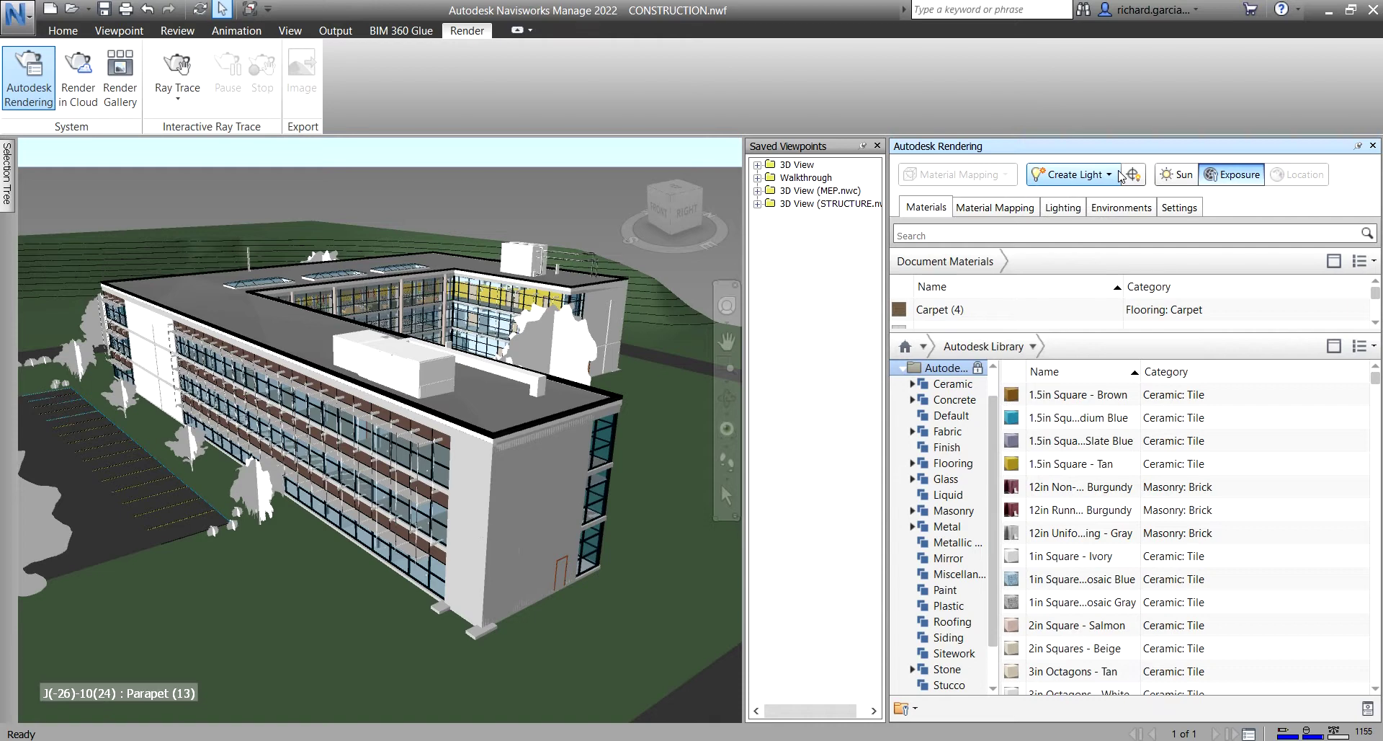
left_click(1372, 145)
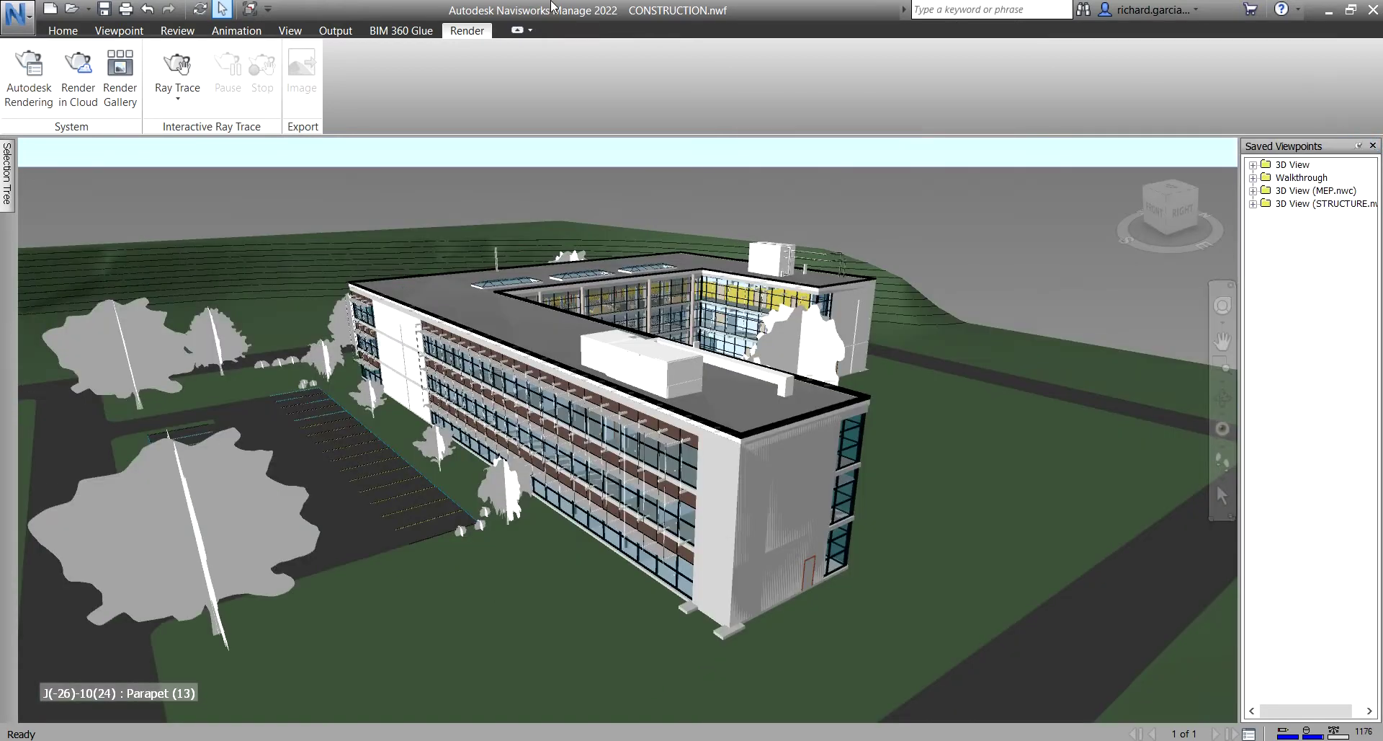
left_click(124, 31)
Keep Full Lights selected and tilt the model downward
left_click(799, 81)
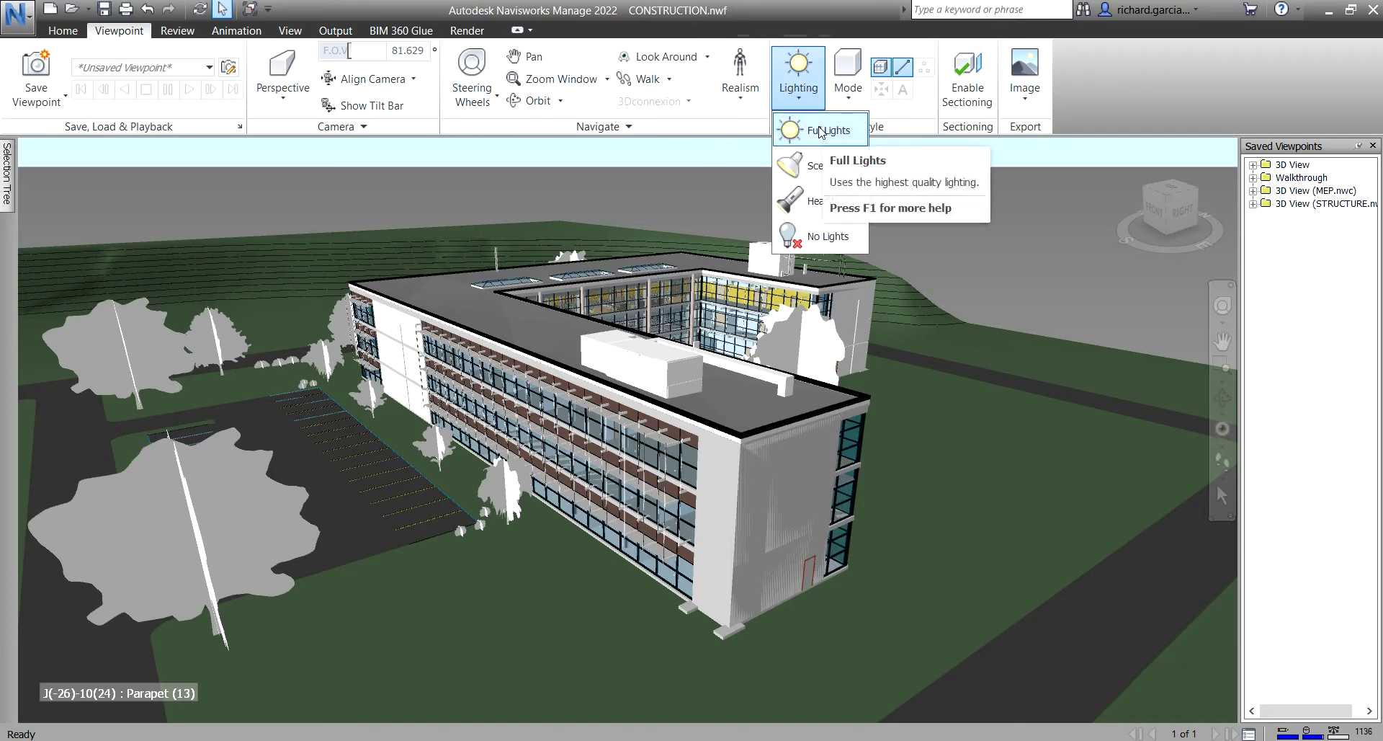
left_click(807, 129)
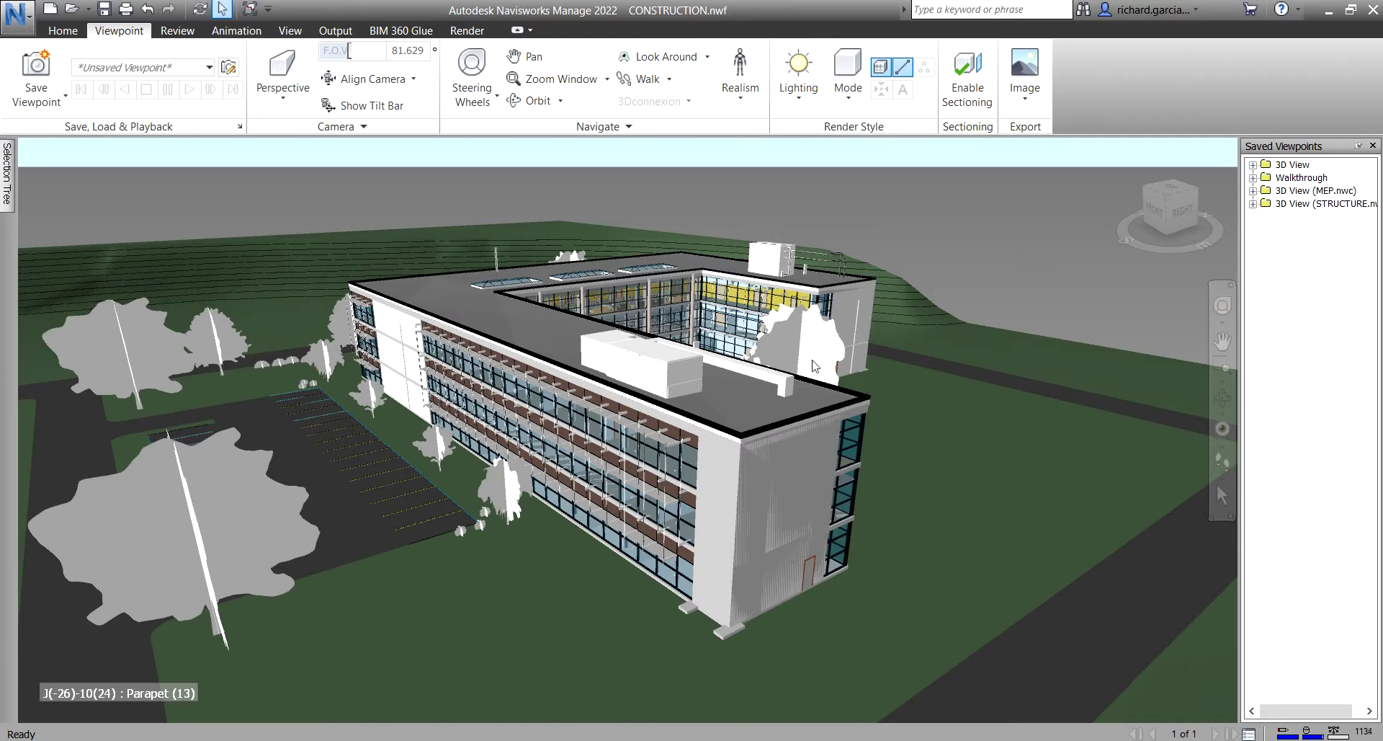
mouse_move(735, 360)
middle_mouse_down("shift")
mouse_move(751, 372)
mouse_move(730, 352)
middle_mouse_up("shift")
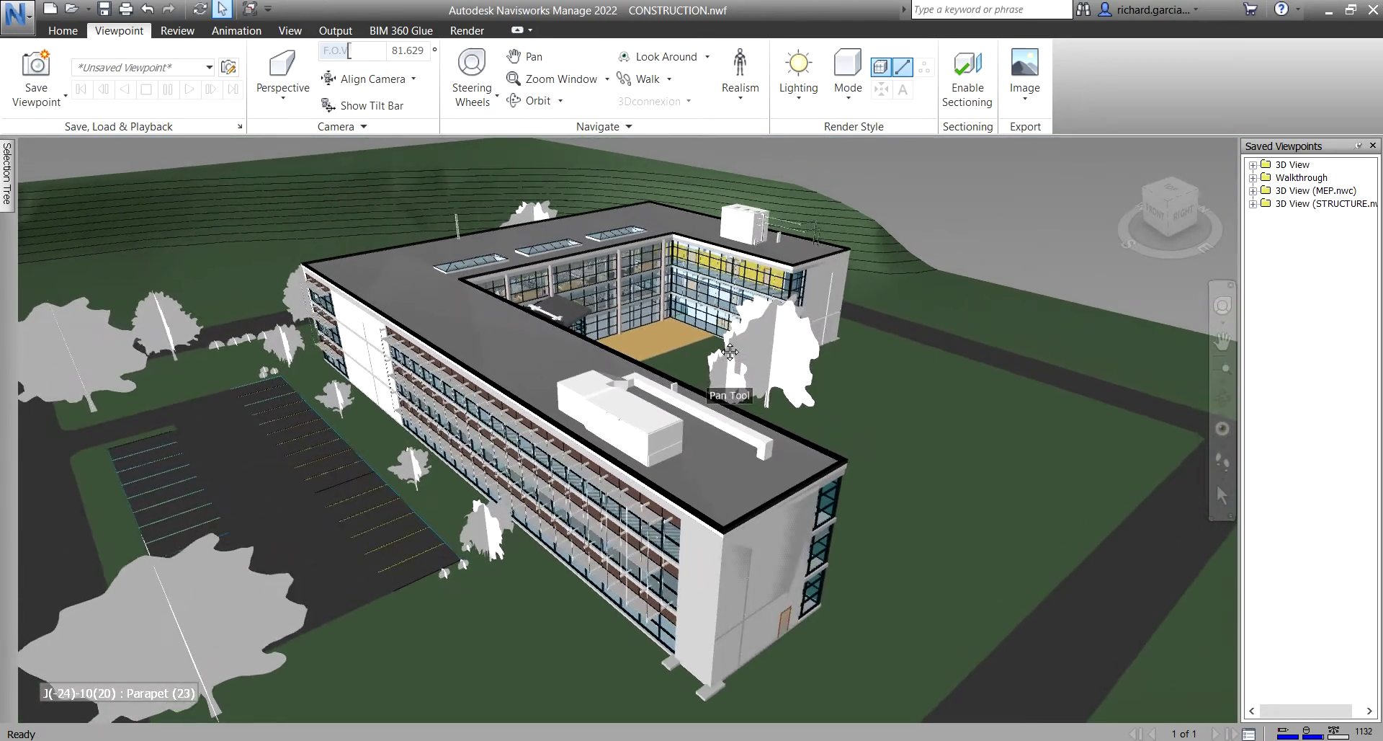
Switch the lighting to Scene Lights and orbit the building from several angles
left_click(798, 80)
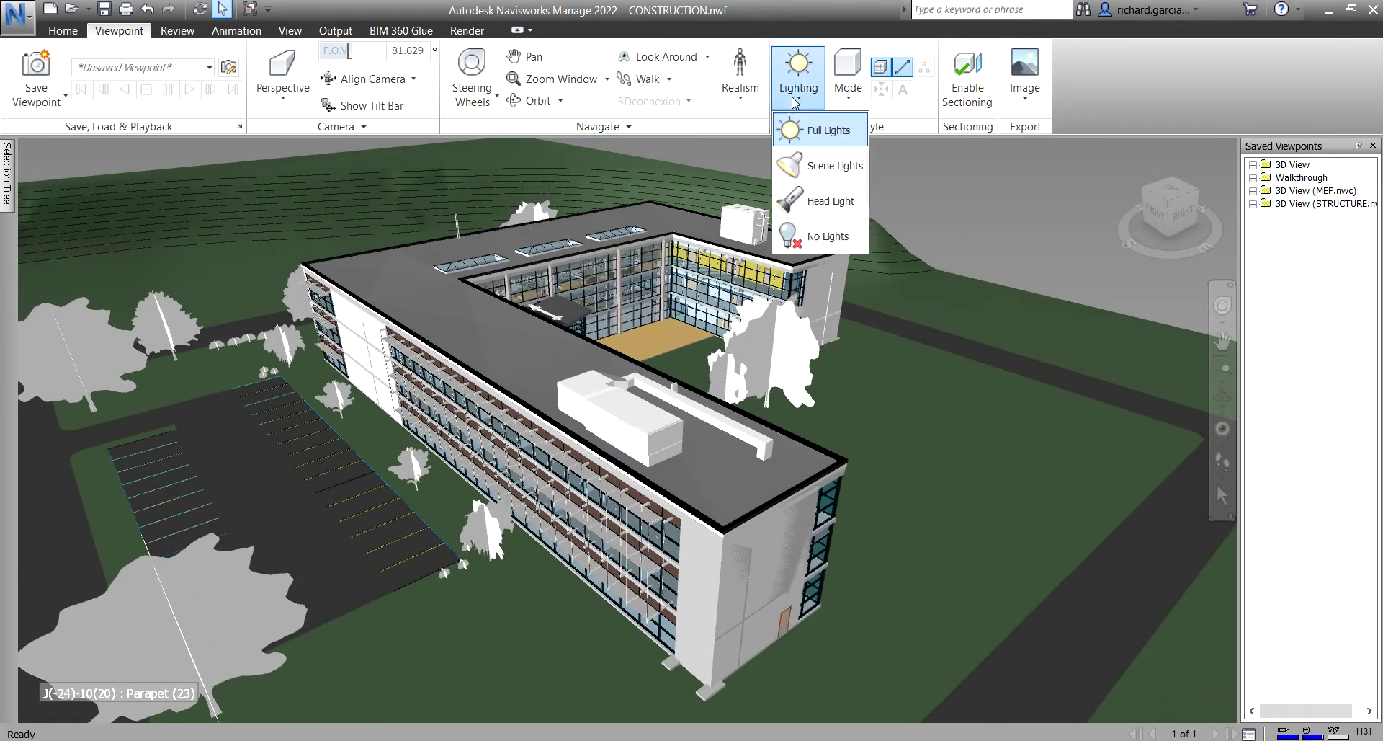
left_click(832, 163)
middle_click_drag(781, 360, 576, 446, "shift")
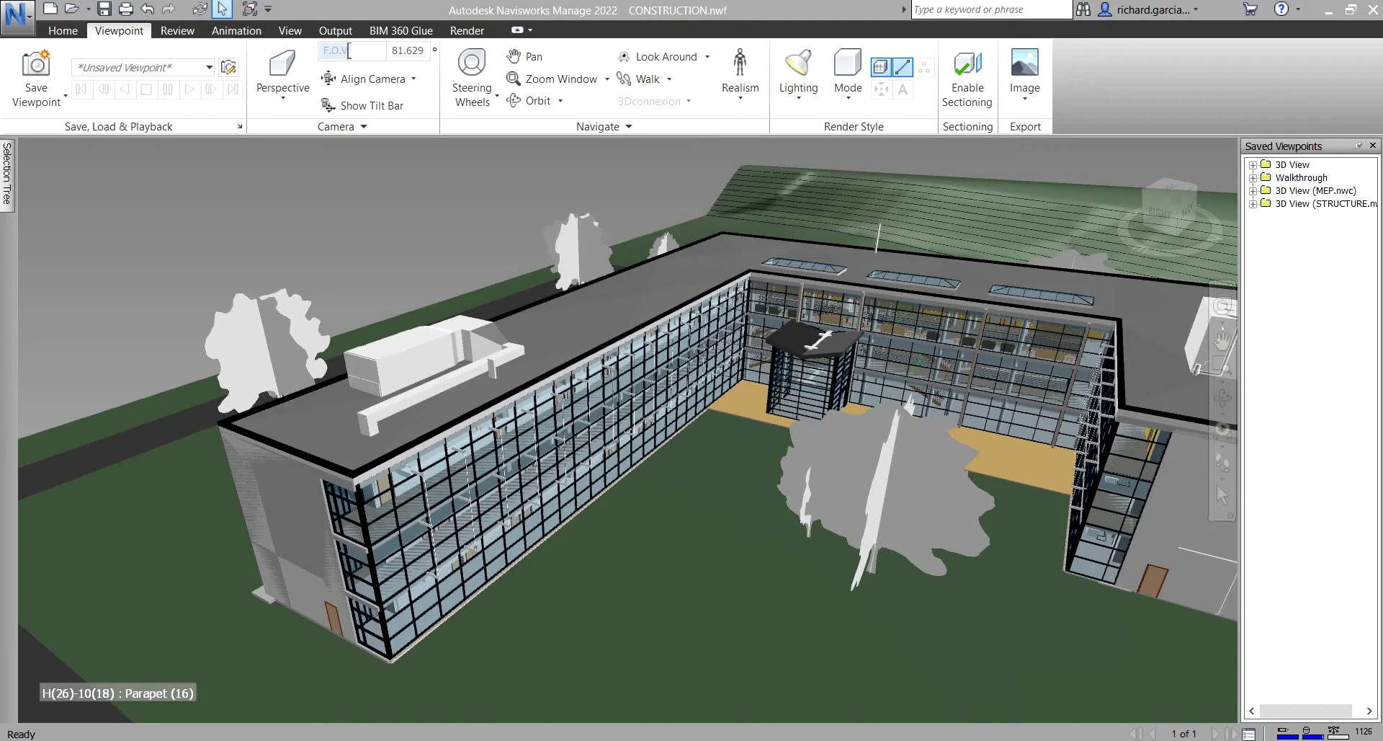
mouse_move(904, 454)
middle_mouse_down("shift")
mouse_move(753, 454)
mouse_move(742, 441)
middle_mouse_up("shift")
scroll(742, 439, "down", 3)
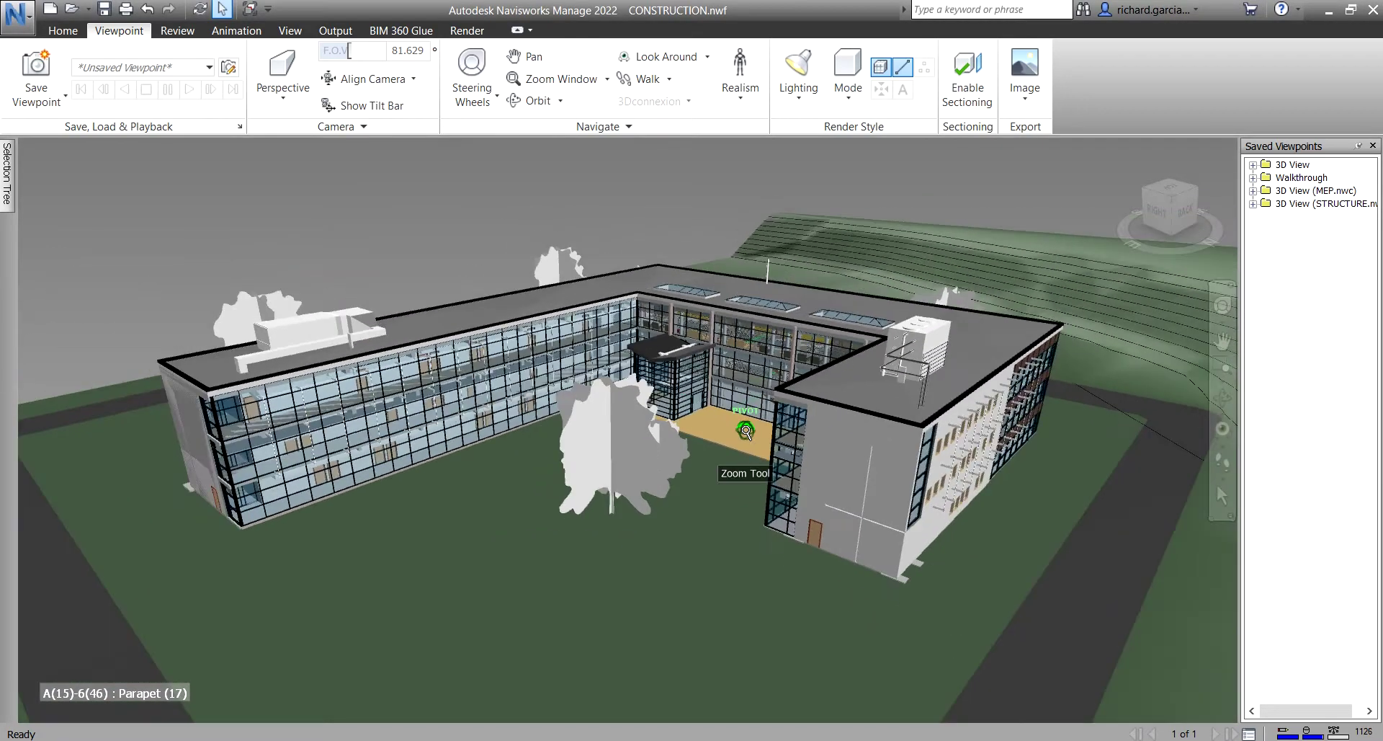
mouse_move(774, 399)
middle_mouse_down("shift")
mouse_move(771, 425)
mouse_move(779, 408)
middle_mouse_up("shift")
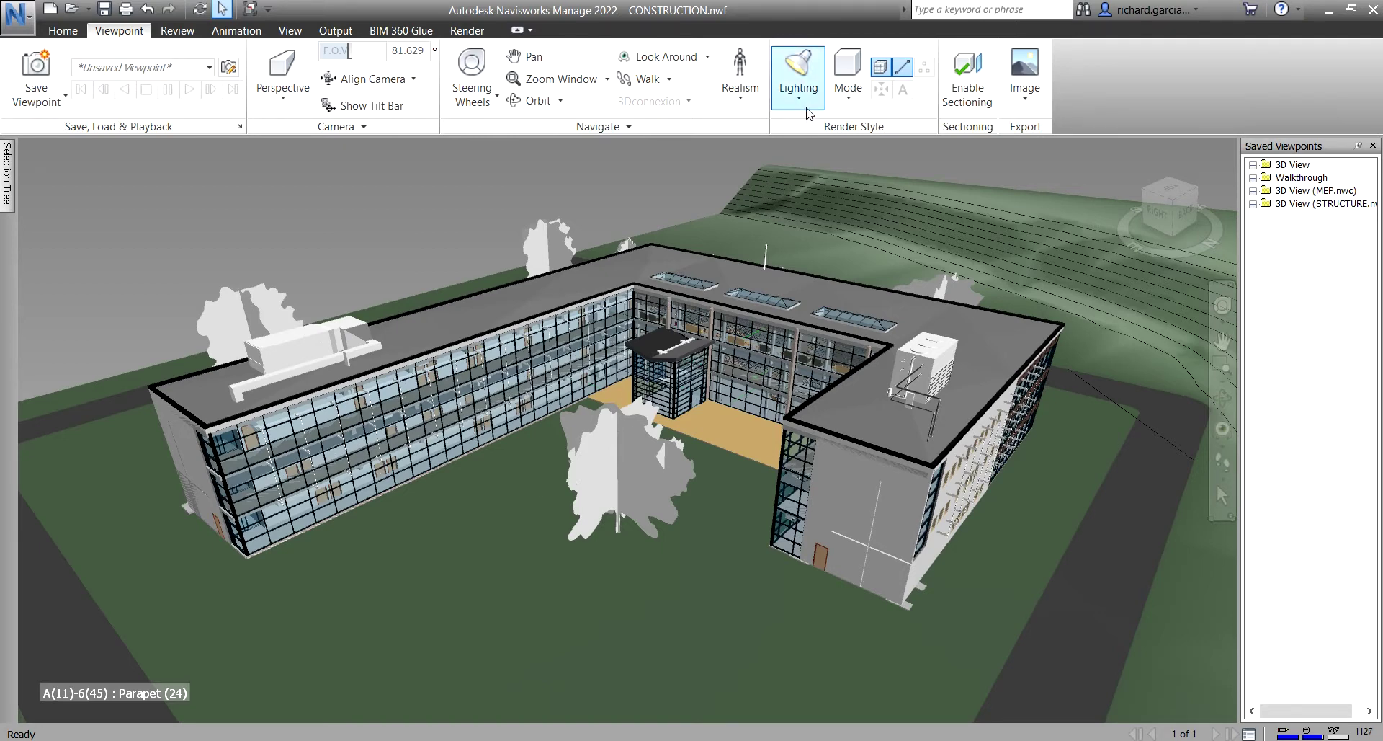
left_click(798, 76)
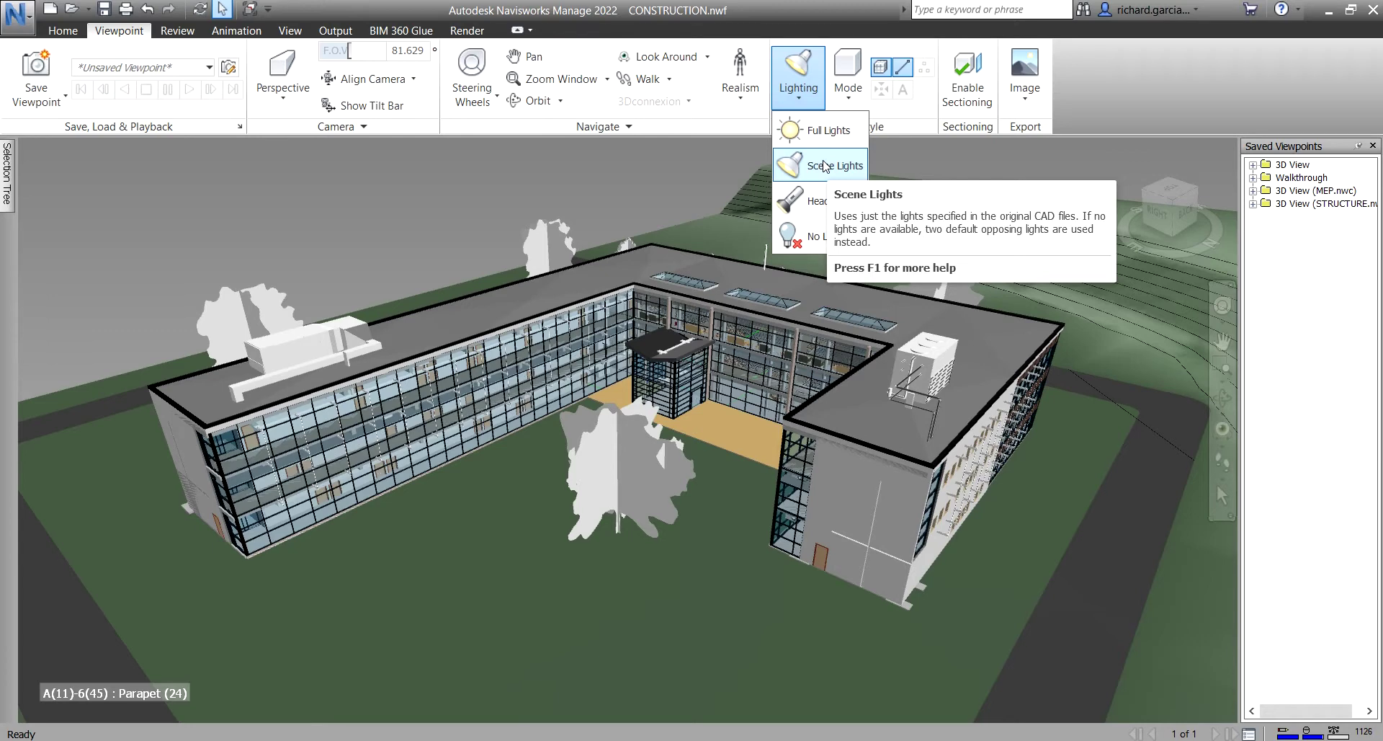
left_click(459, 214)
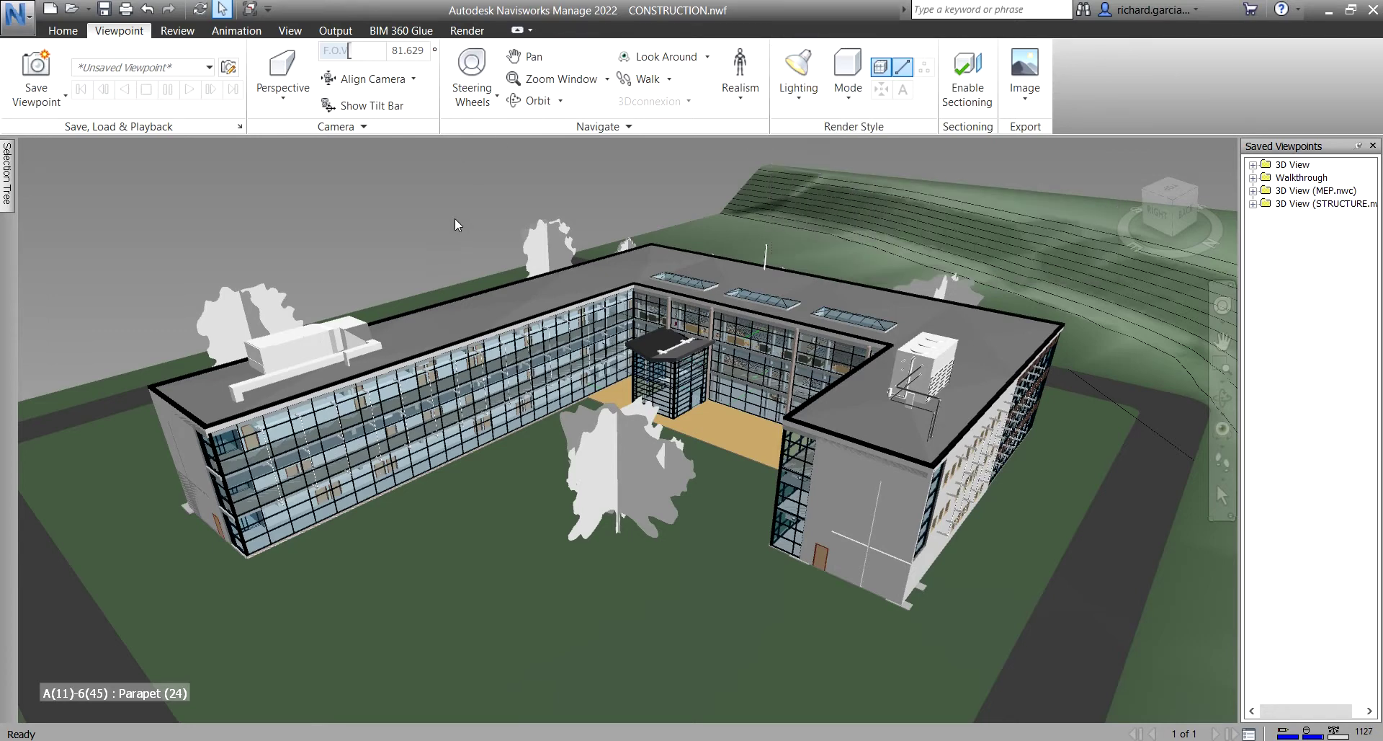
right_click(378, 232)
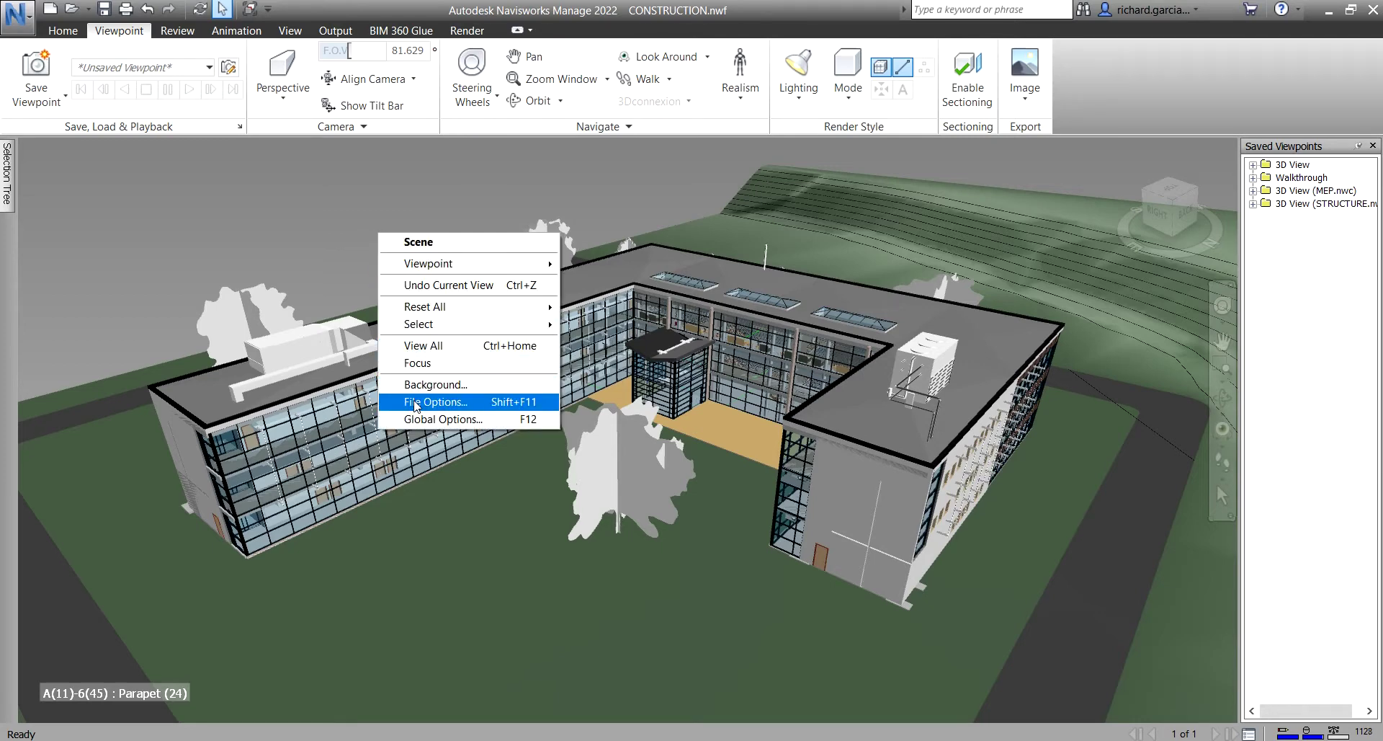
left_click(519, 407)
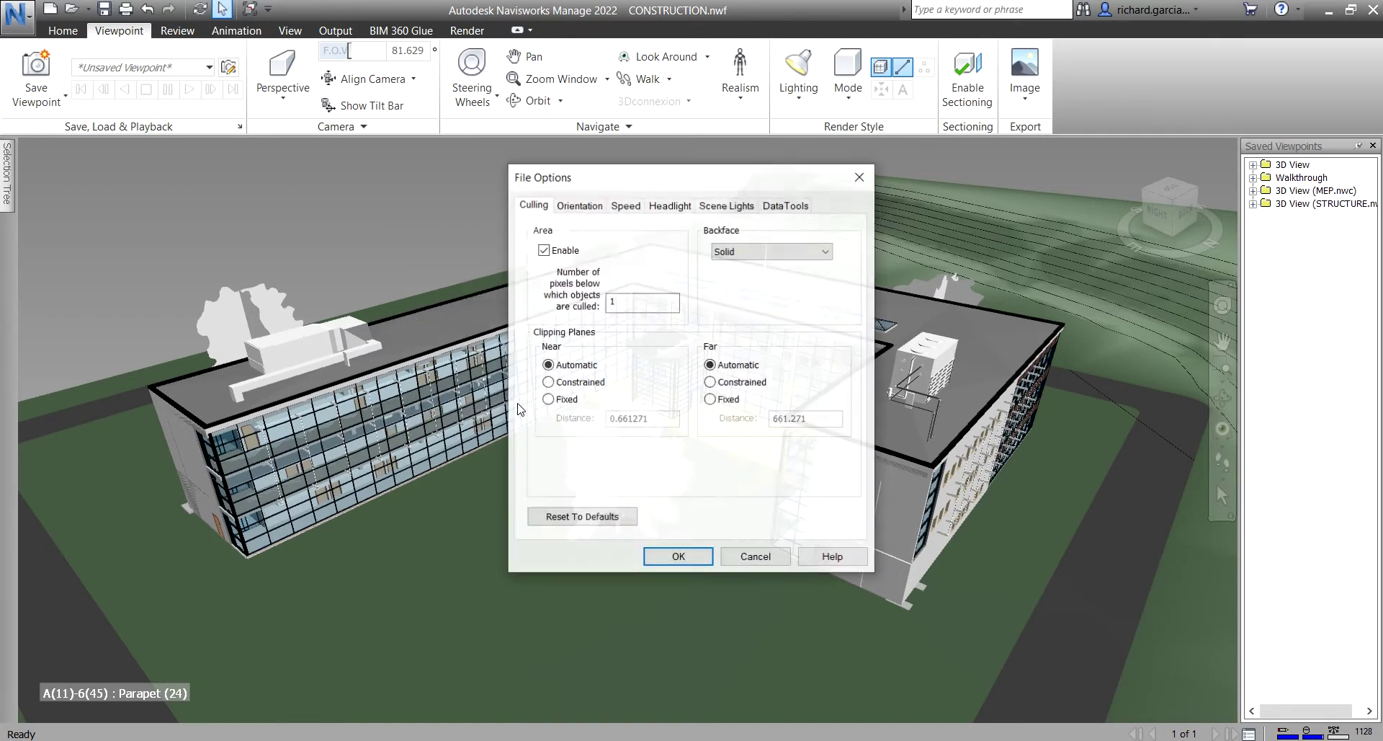
left_click(729, 207)
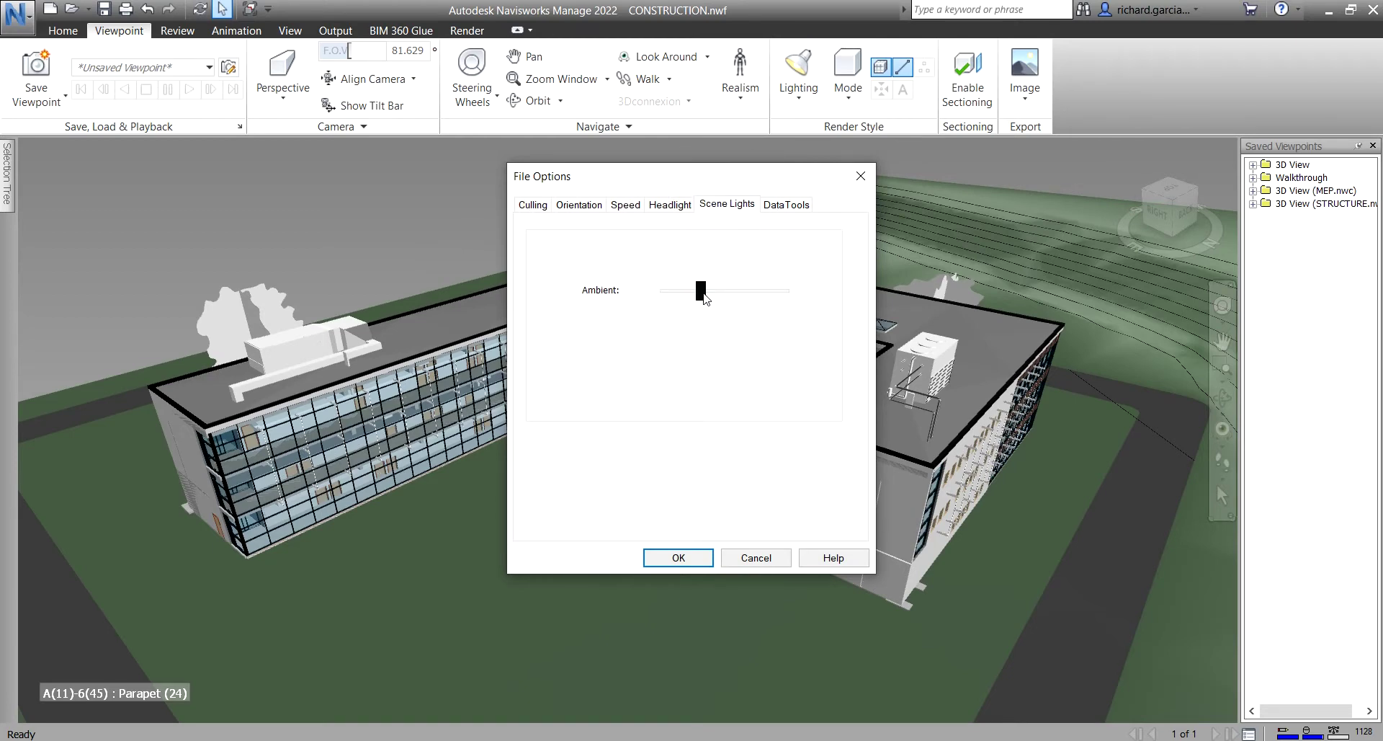
left_click_drag(703, 294, 754, 297)
left_click_drag(730, 301, 691, 303)
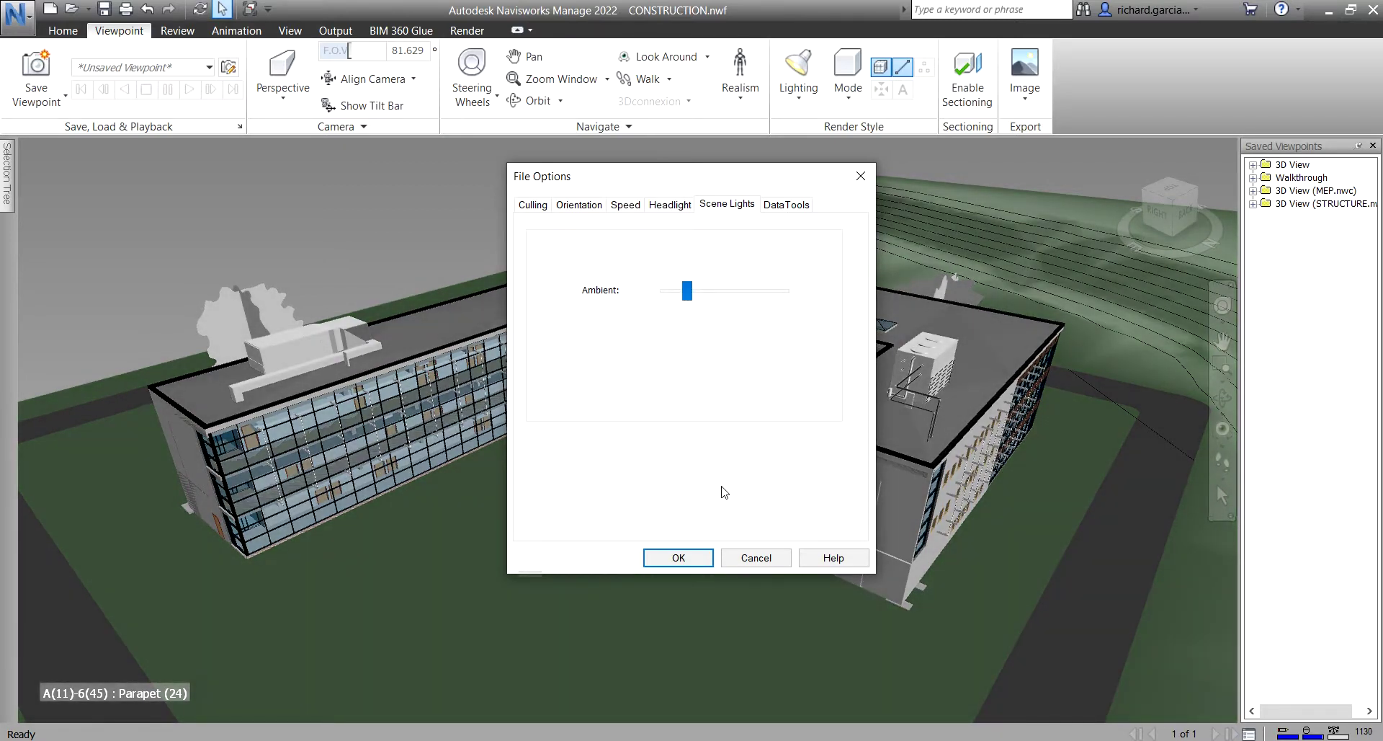
left_click(753, 559)
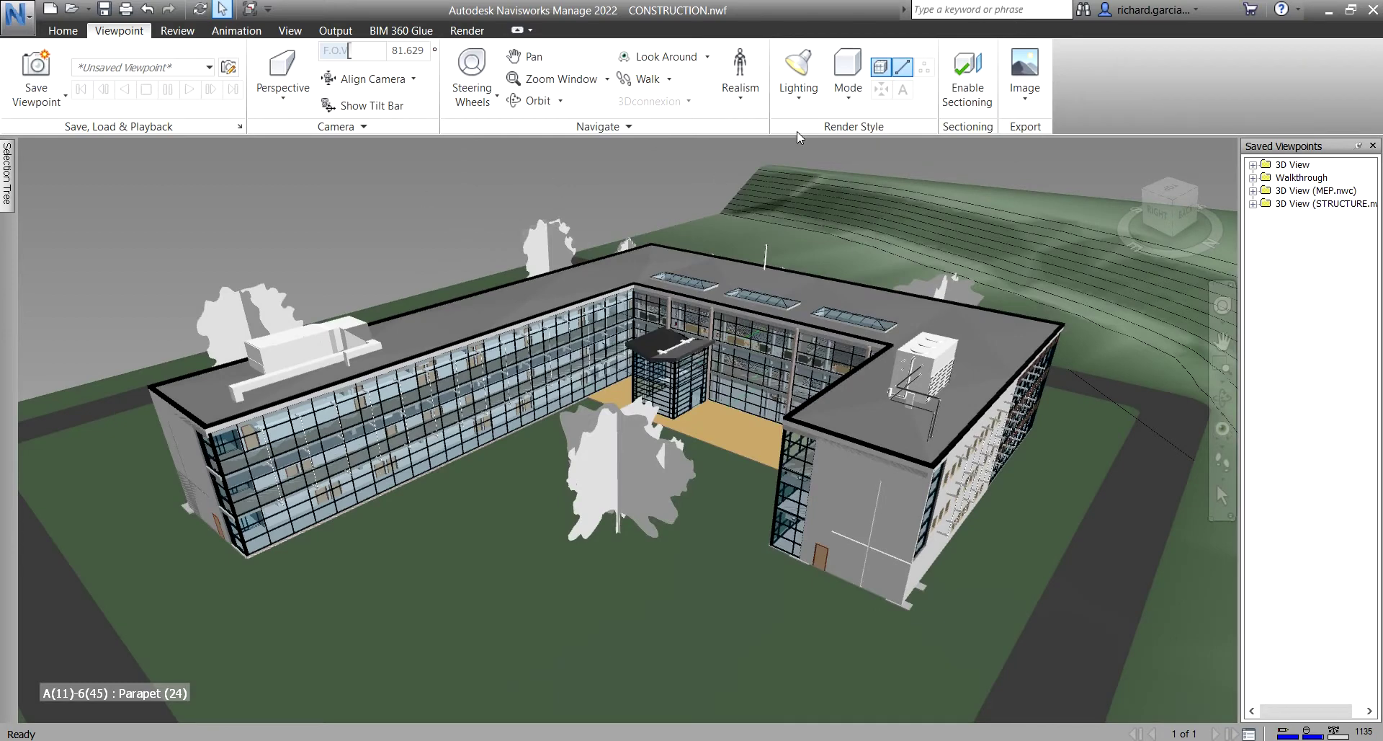
left_click(799, 91)
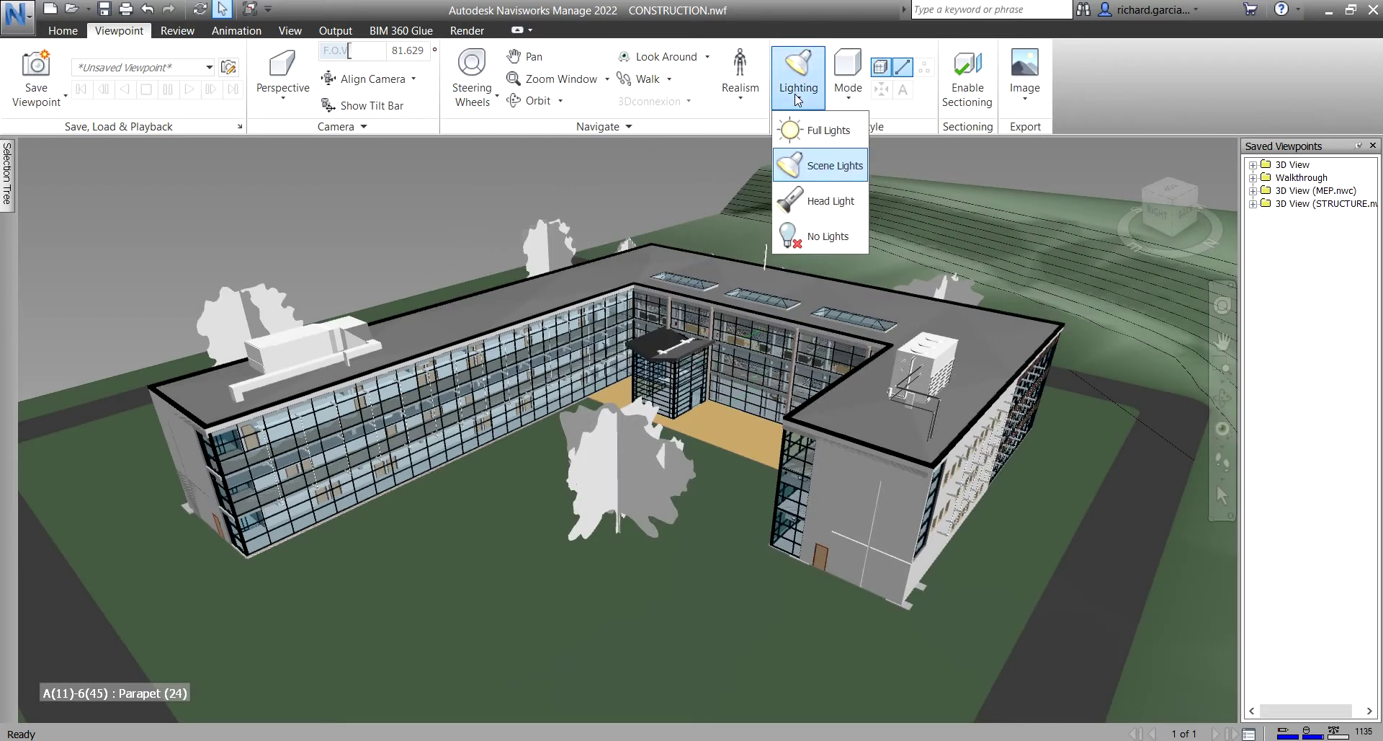
Light the building with Head Light, compare it with Scene Lights, then return to Head Light
left_click(823, 201)
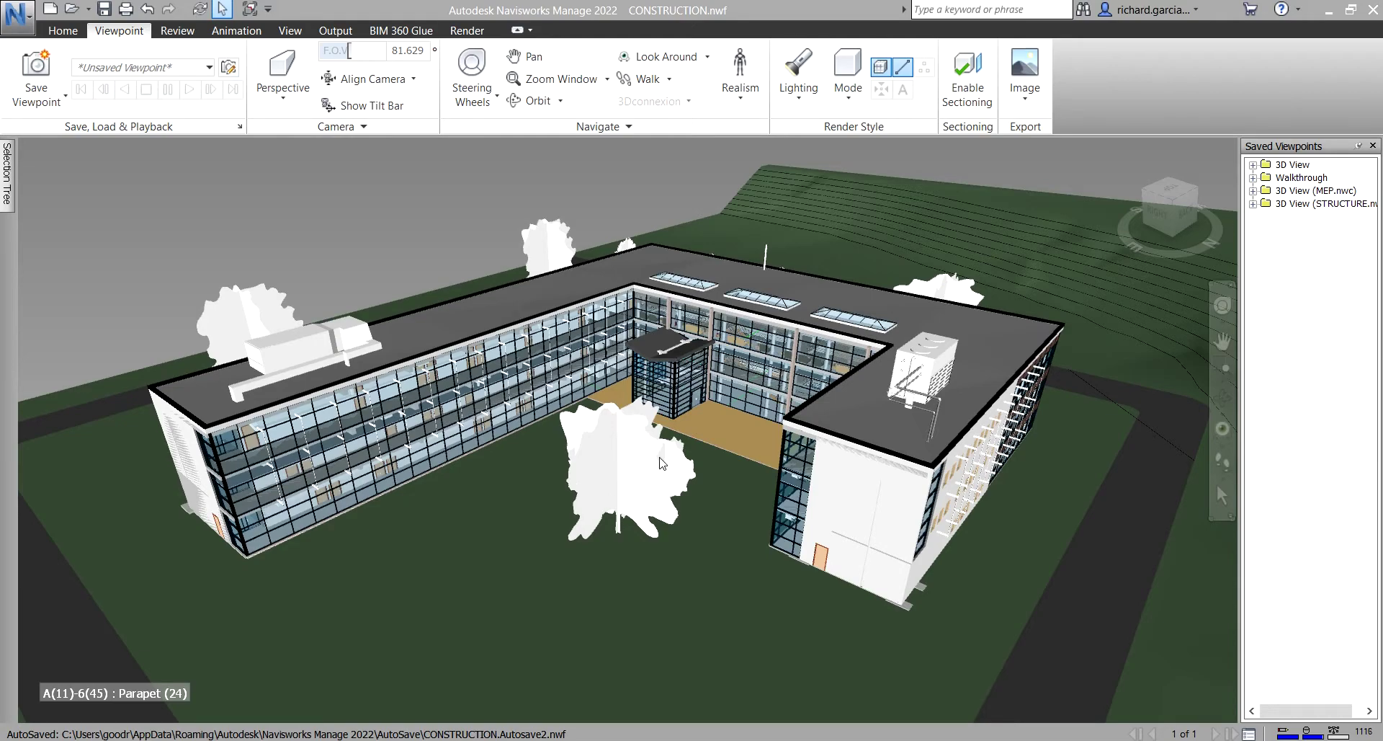
middle_click_drag(742, 430, 787, 311, "shift")
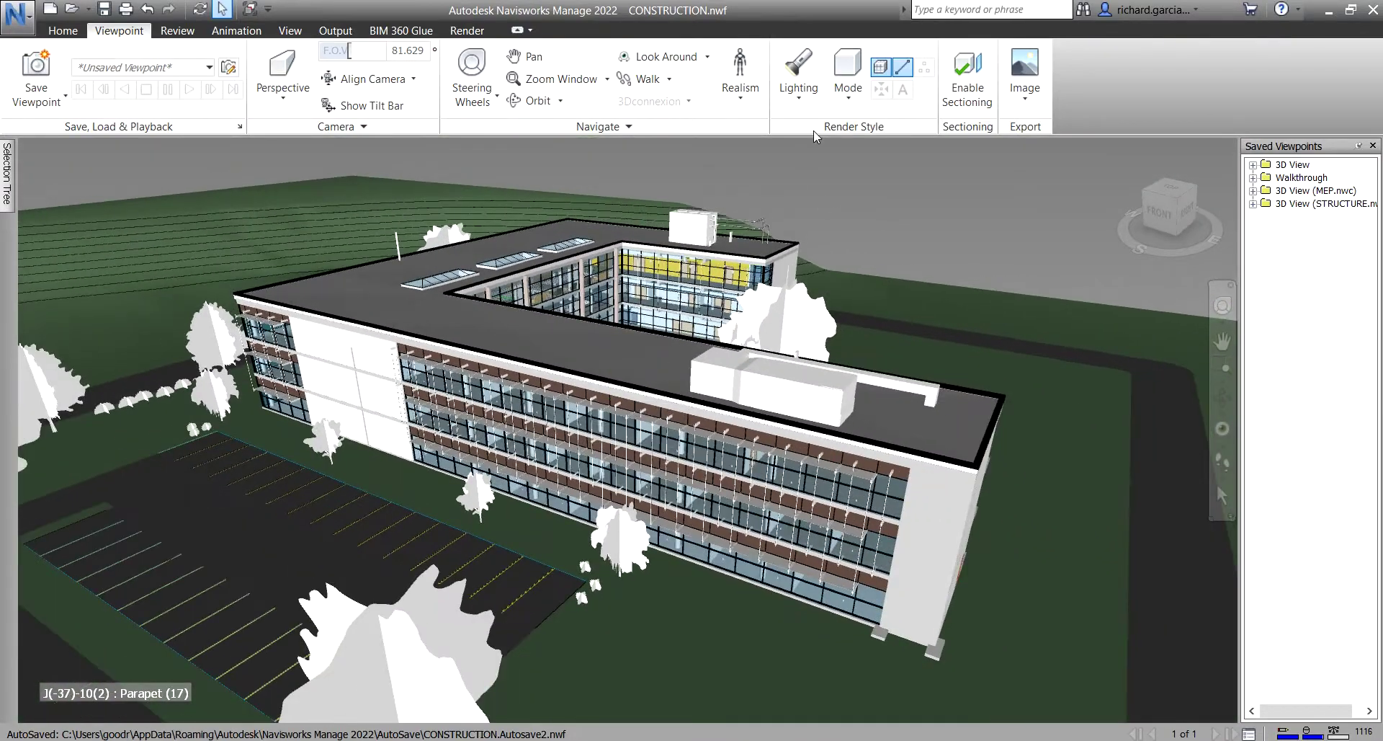
left_click(798, 103)
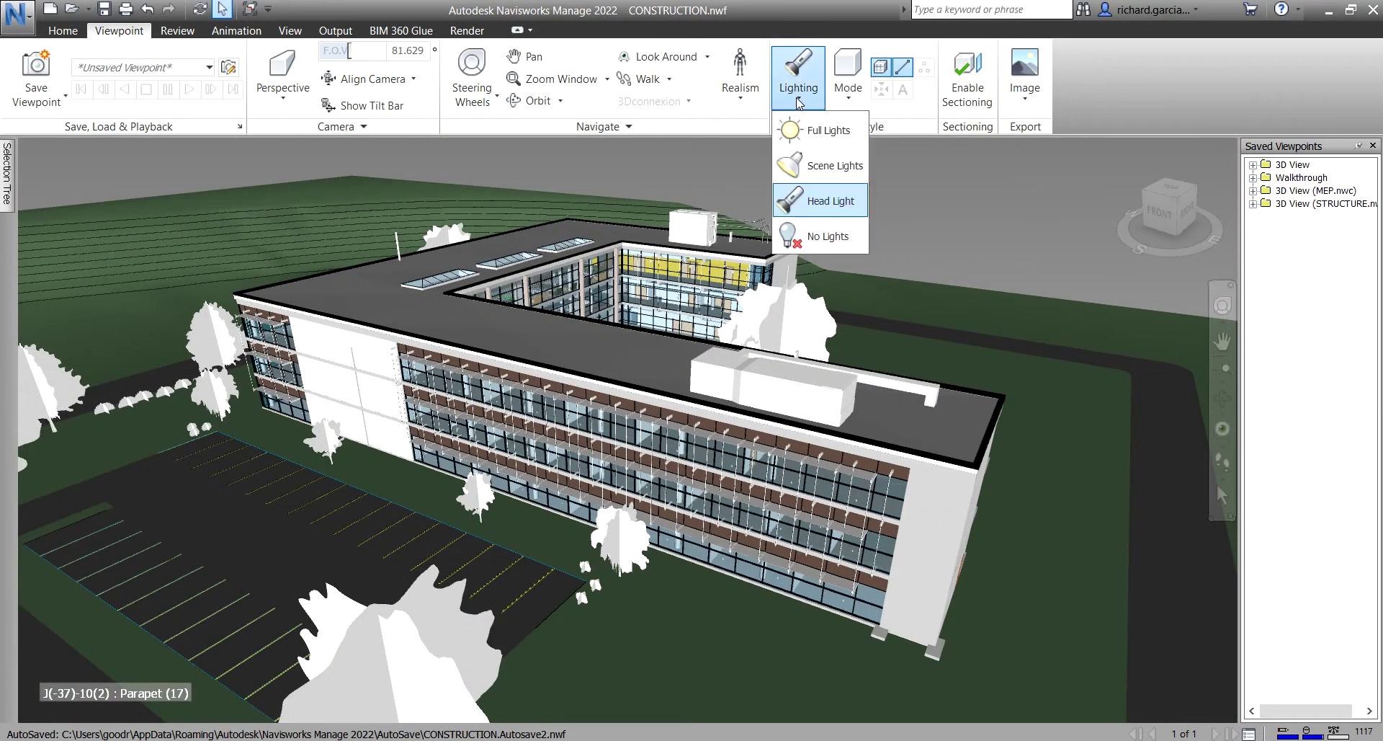
left_click(826, 172)
left_click(798, 93)
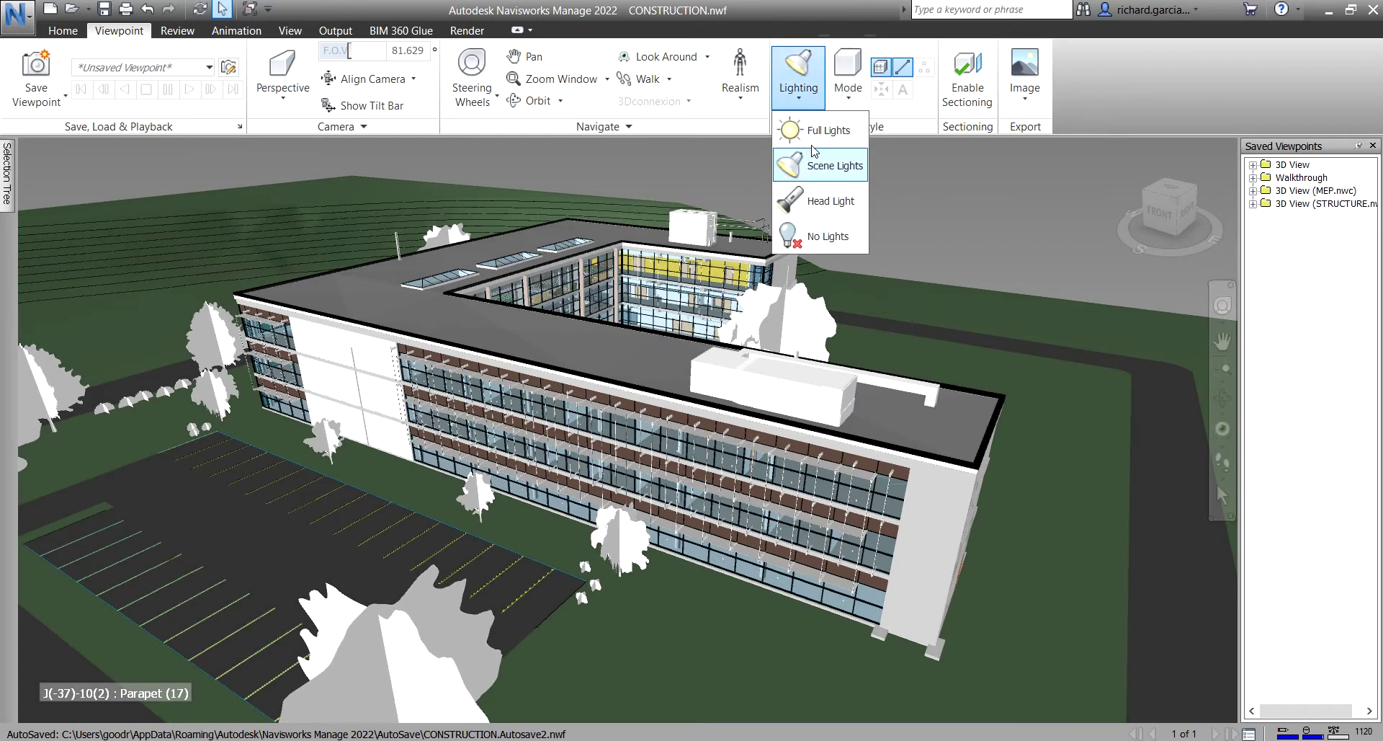
left_click(825, 202)
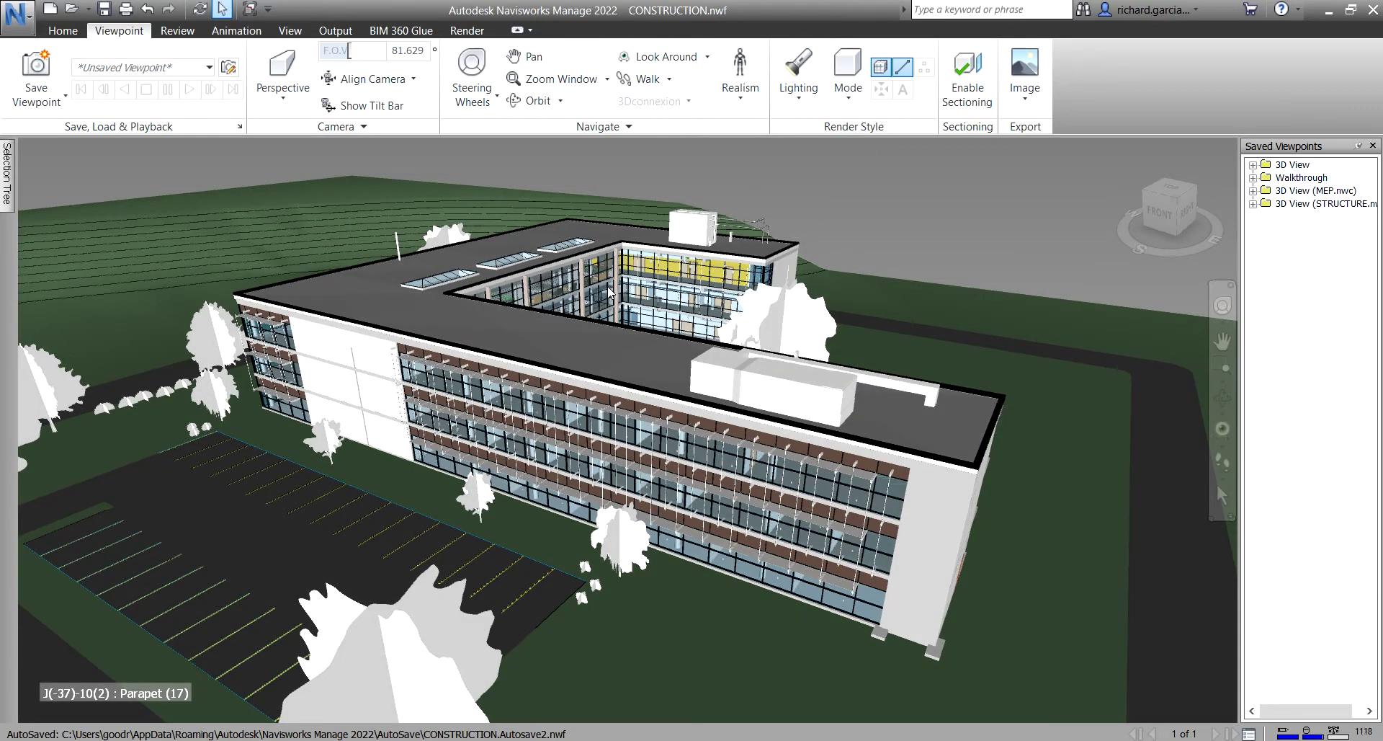
middle_click_drag(595, 292, 597, 292, "shift")
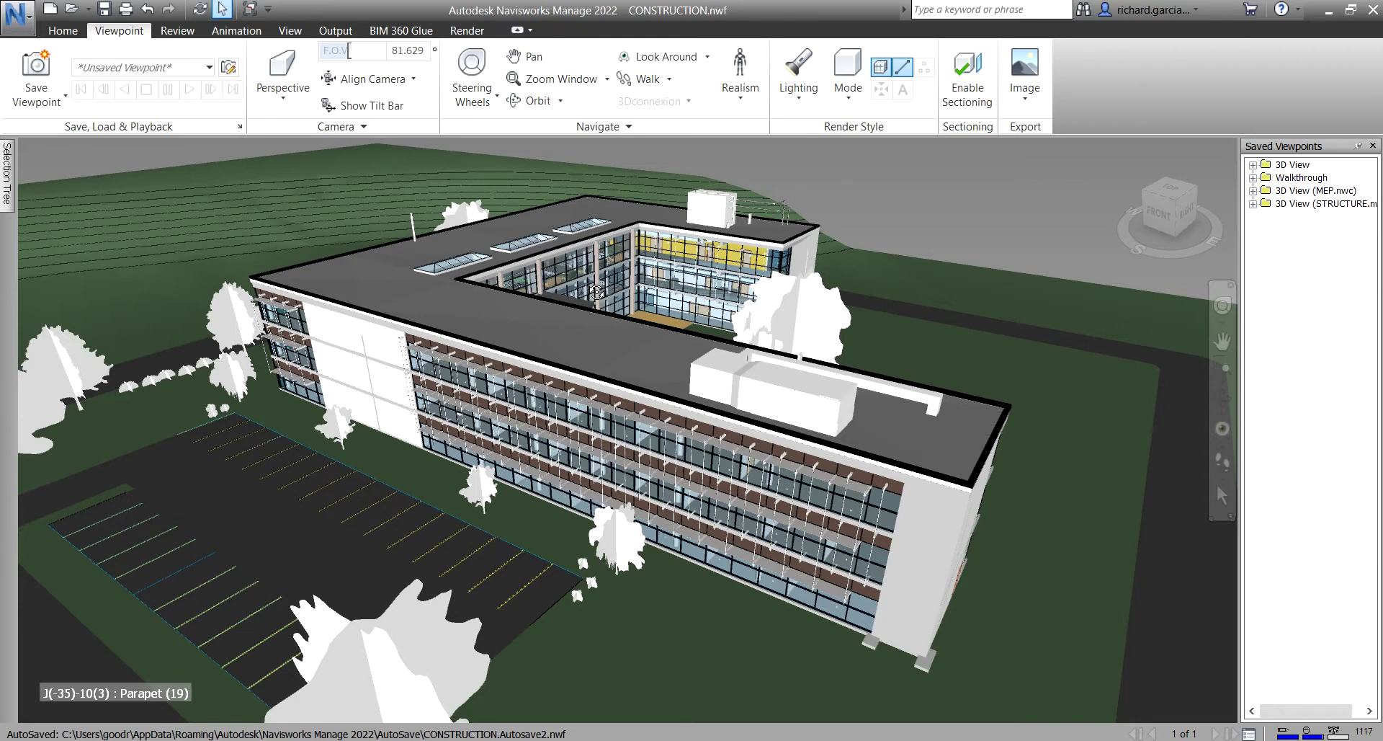
Try other headlight brightness levels in File Options, then cancel without keeping the change
right_click(910, 193)
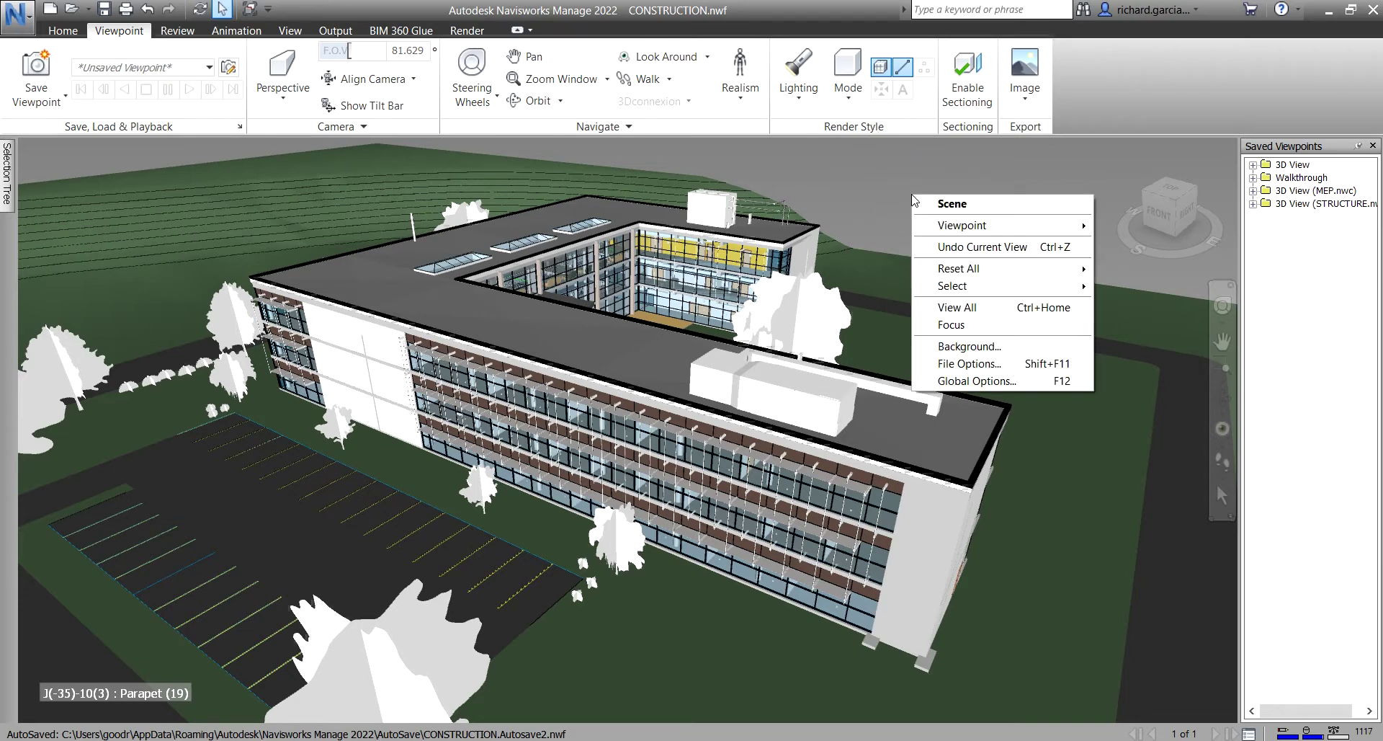
left_click(957, 366)
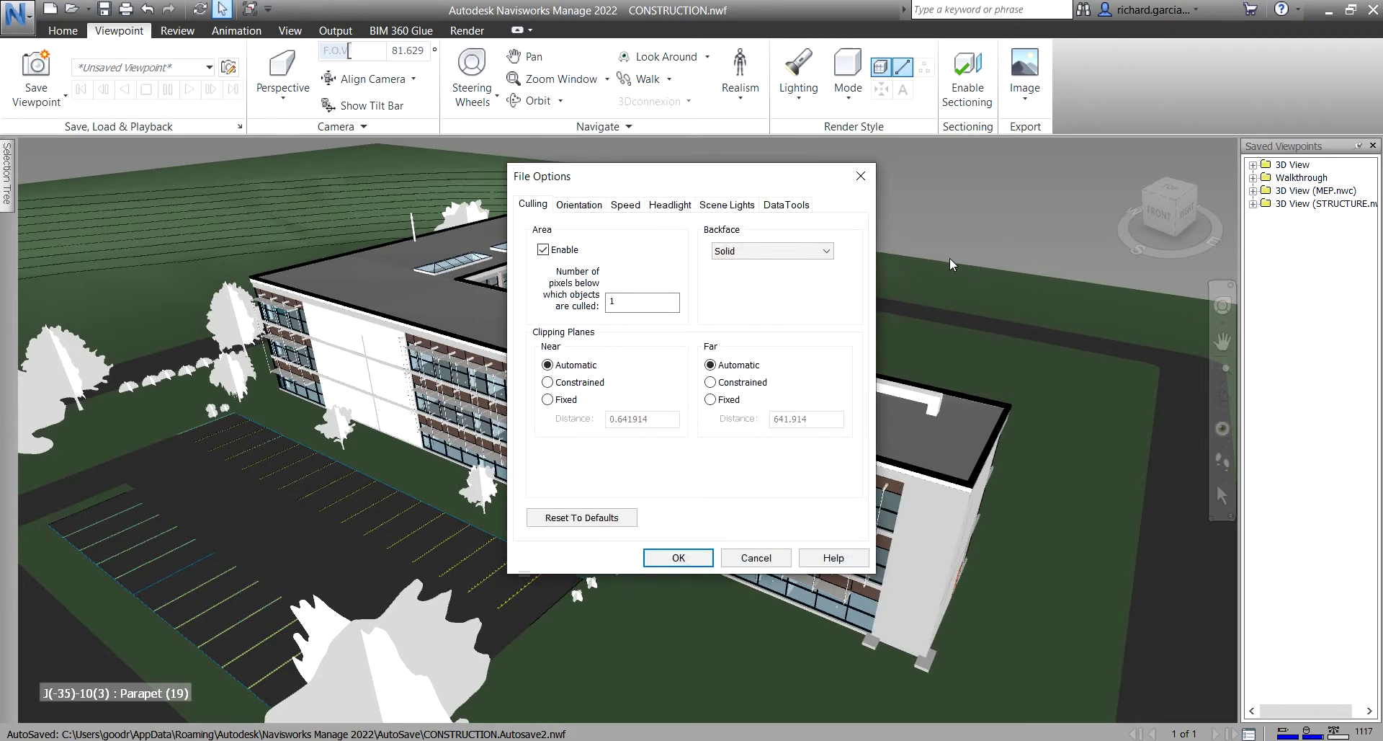
left_click(673, 205)
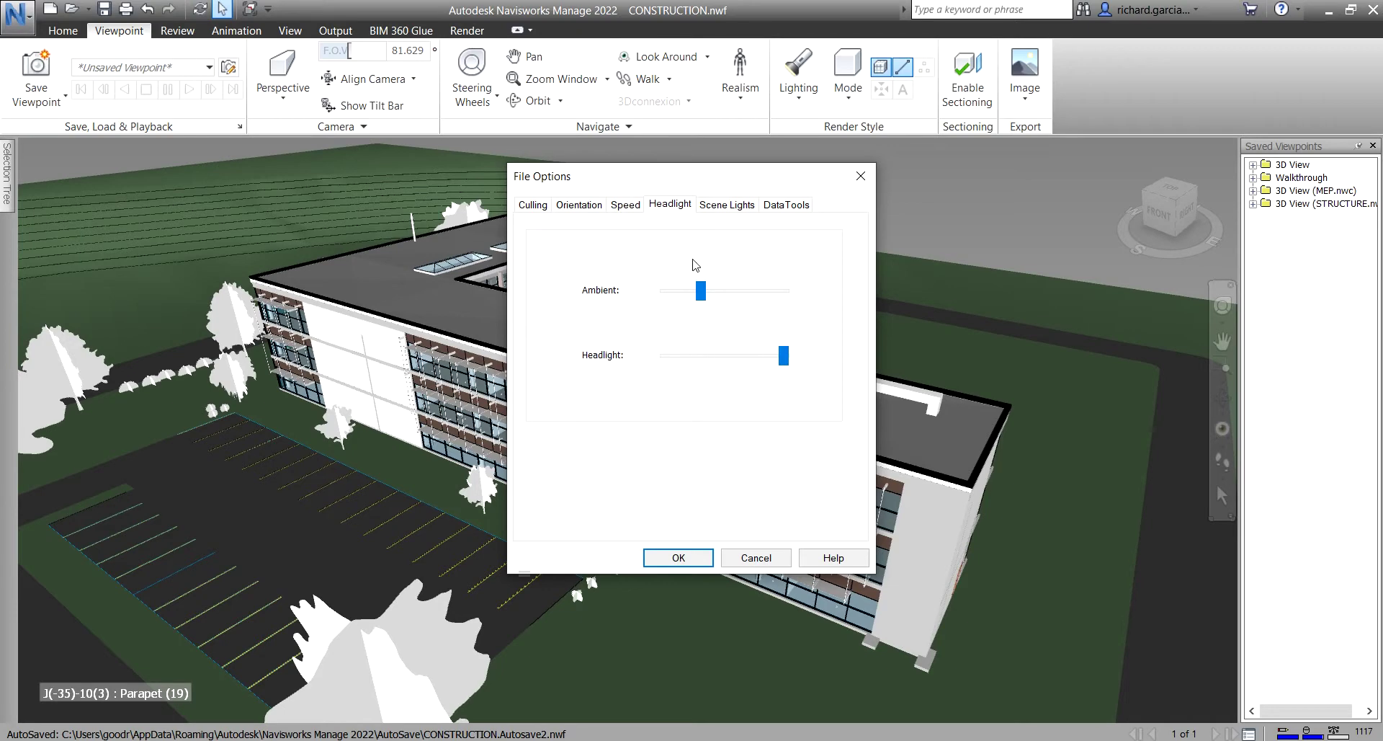
mouse_move(785, 369)
left_mouse_down()
mouse_move(712, 370)
mouse_move(775, 375)
left_mouse_up()
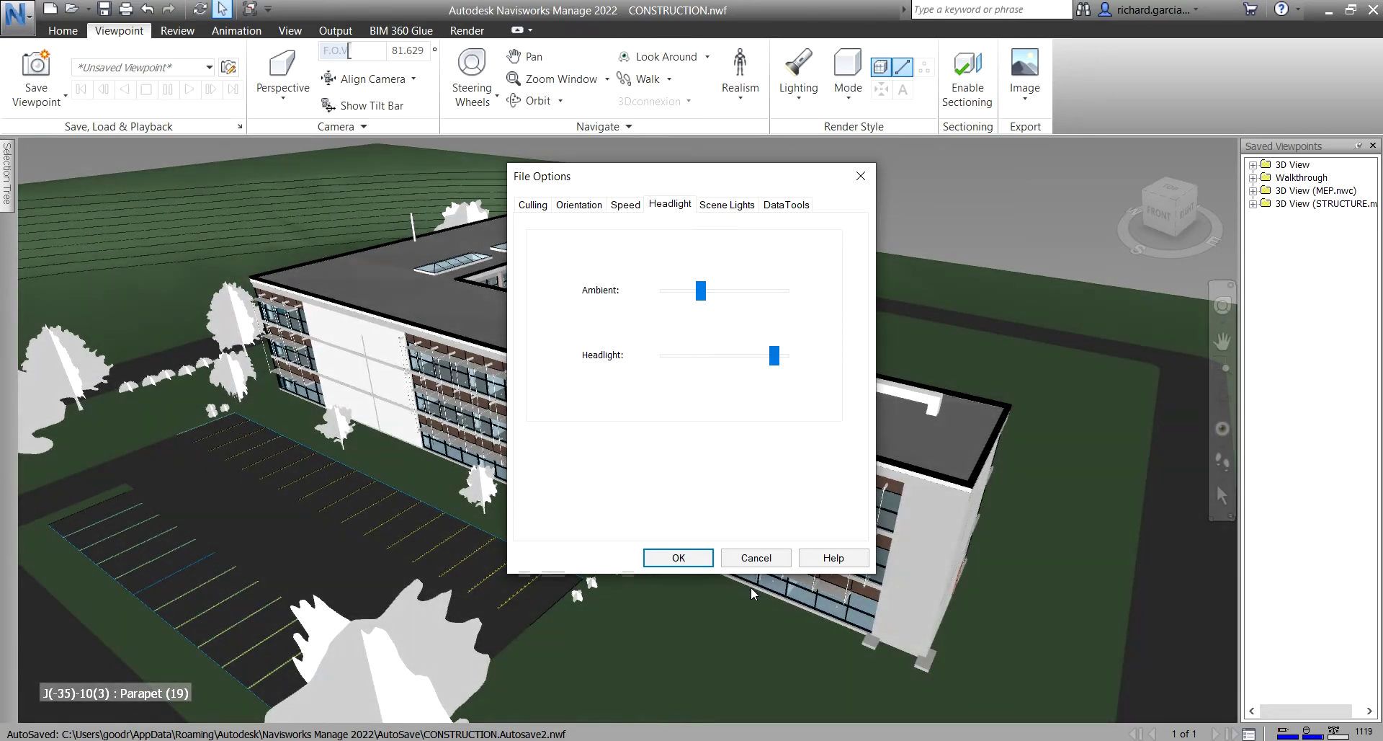
left_click(757, 558)
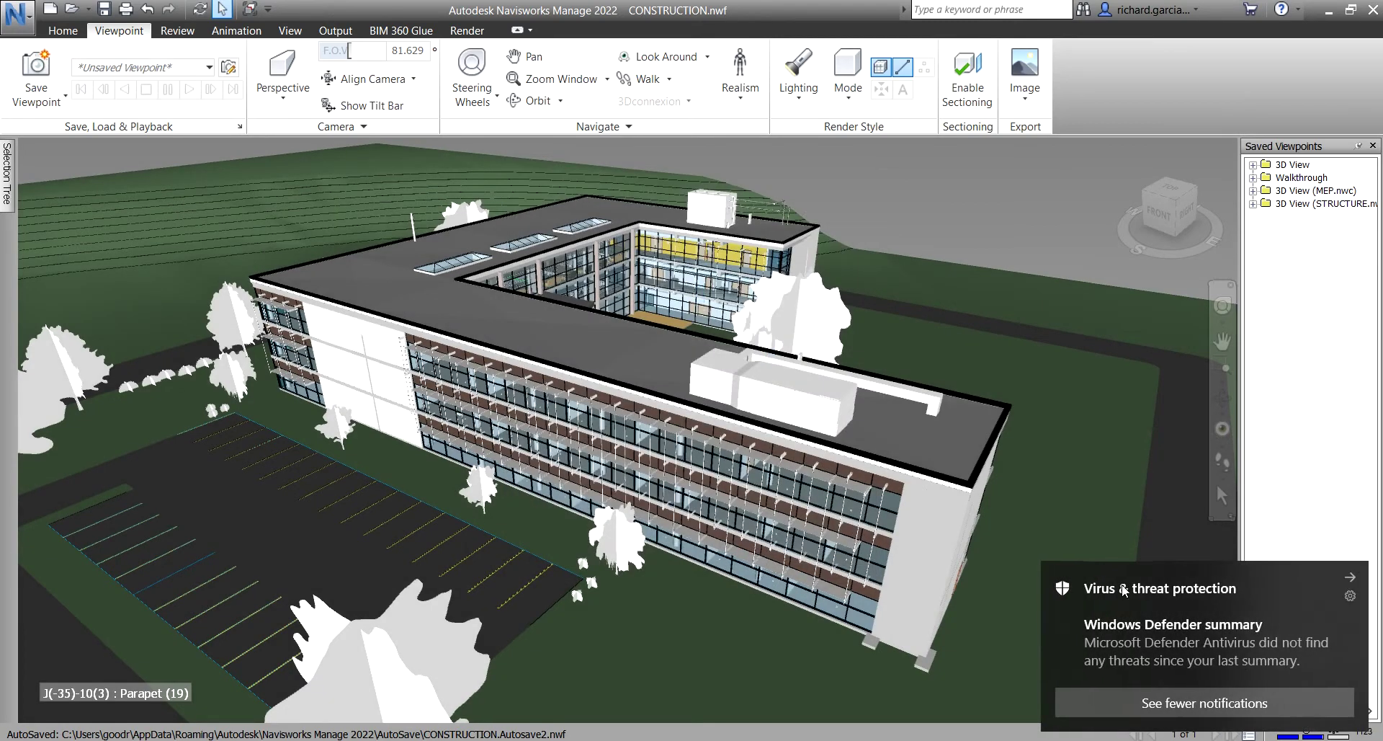
left_click(1352, 578)
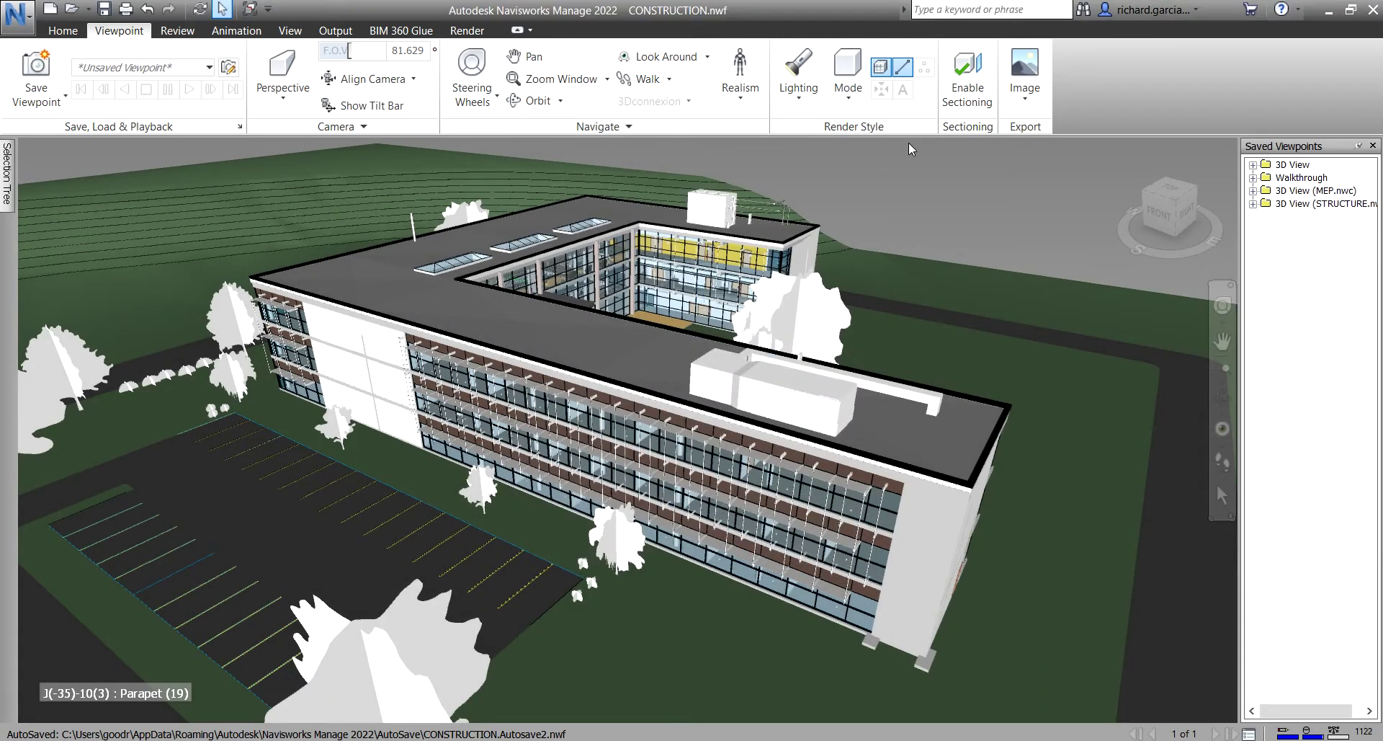
left_click(798, 83)
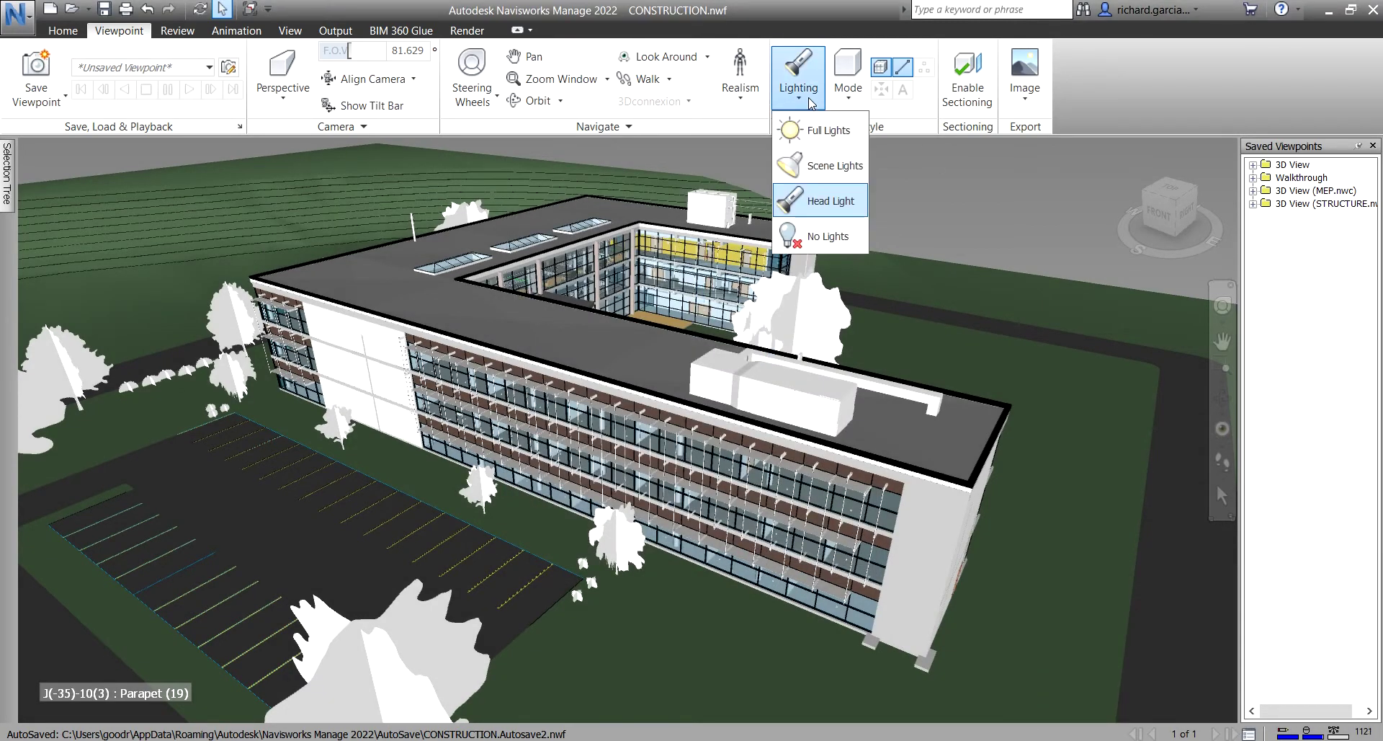
Compare No Lights with Scene Lights, orbiting toward the inner courtyard facade
left_click(825, 243)
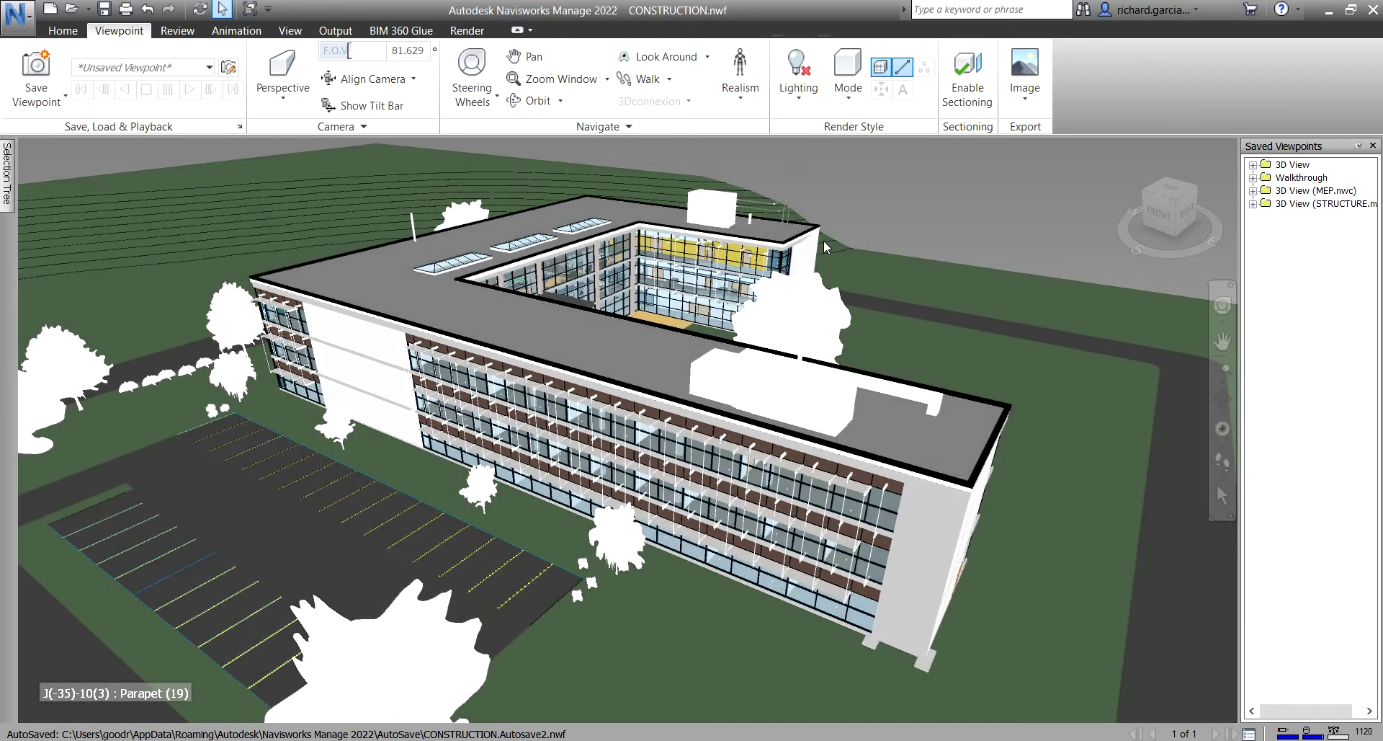
middle_click_drag(831, 288, 855, 208, "shift")
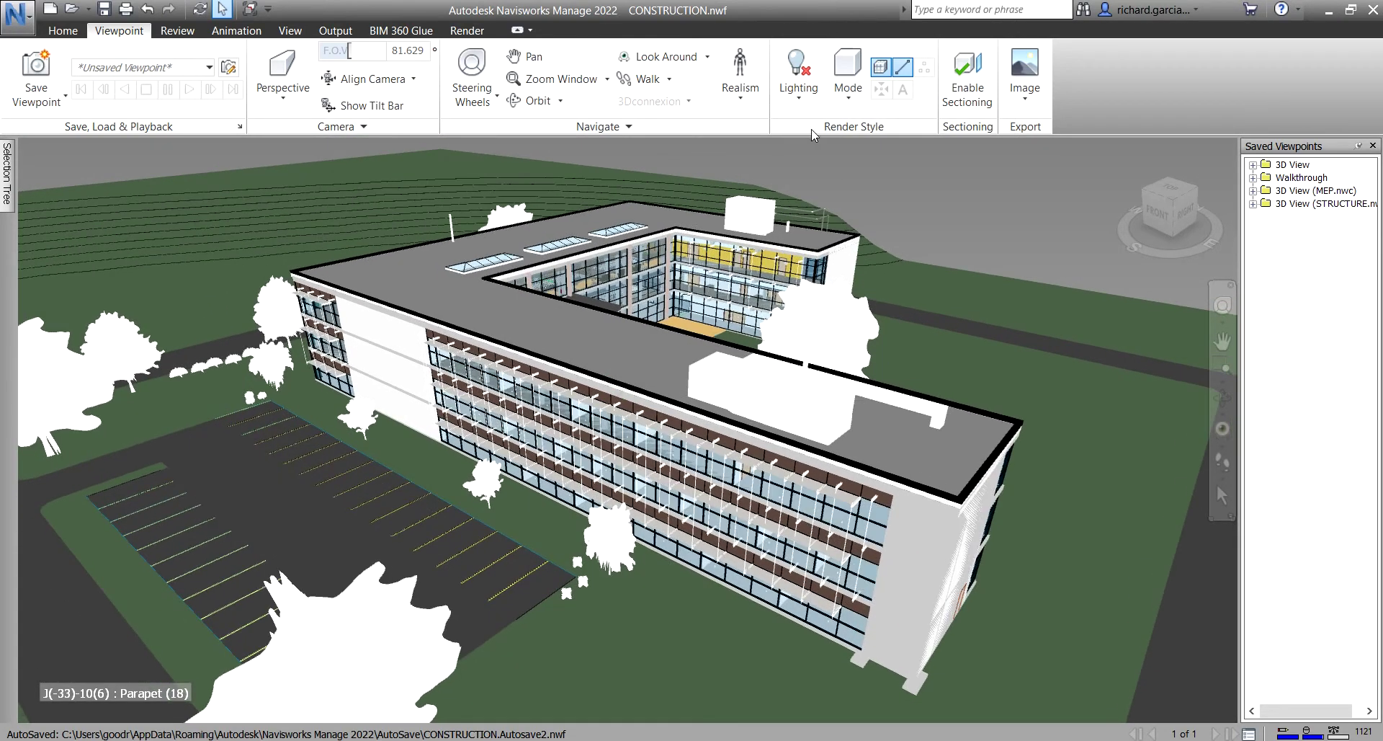
left_click(798, 101)
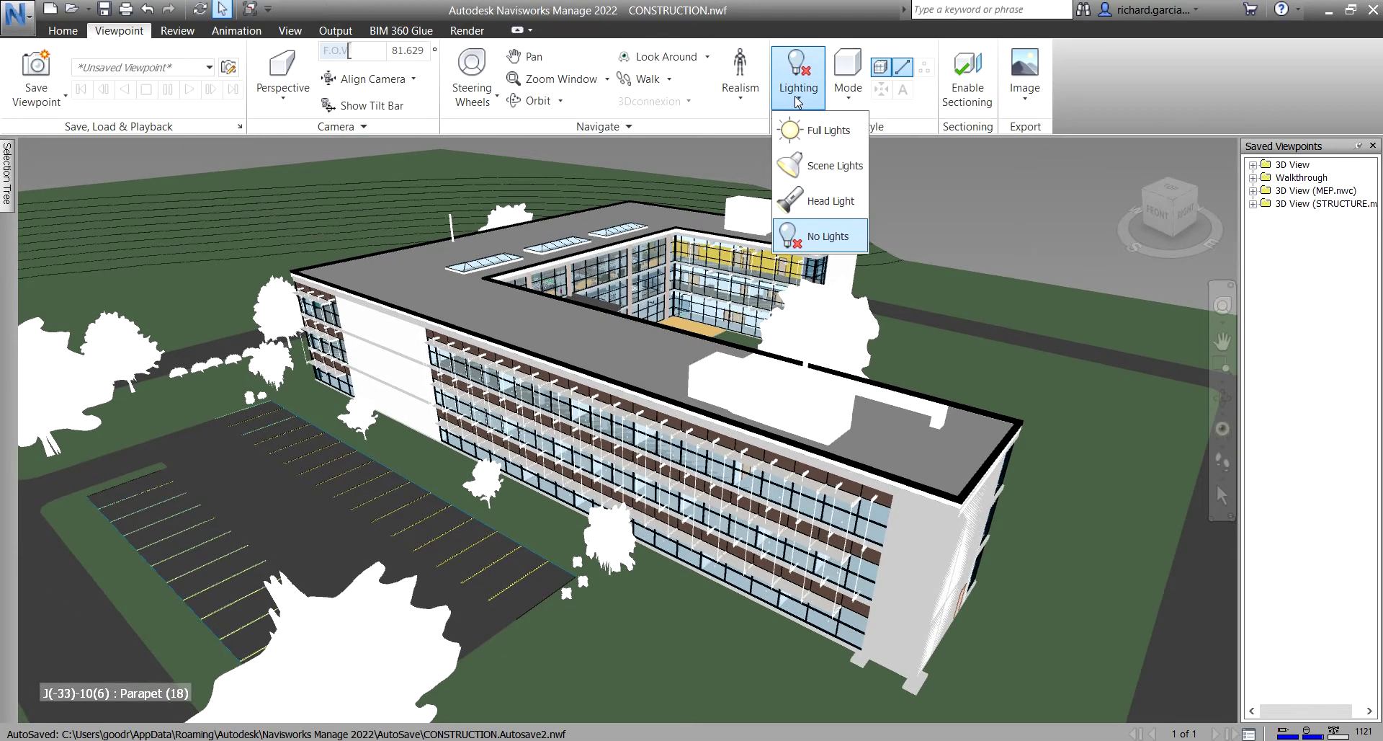
left_click(821, 167)
mouse_move(773, 392)
middle_mouse_down("shift")
mouse_move(648, 422)
mouse_move(532, 425)
mouse_move(418, 318)
mouse_move(562, 375)
mouse_move(731, 488)
middle_mouse_up("shift")
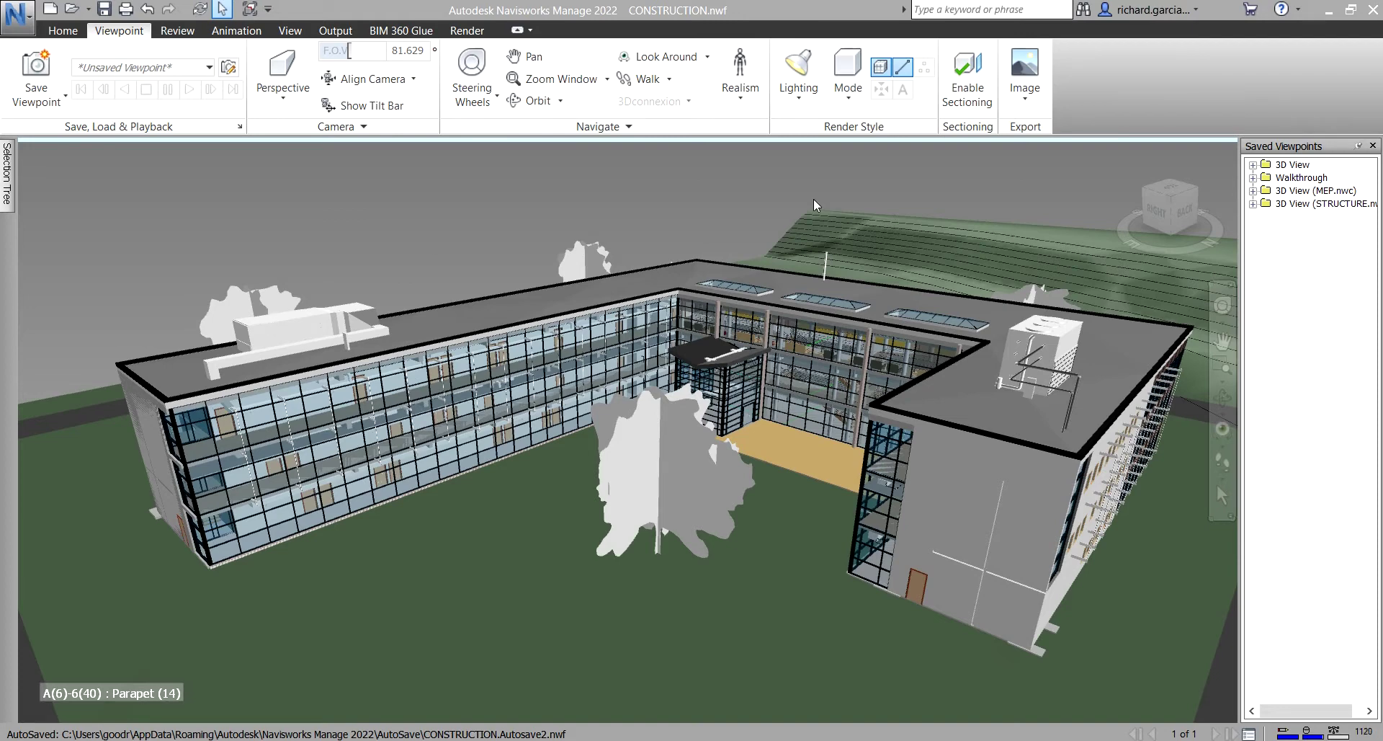
left_click(852, 106)
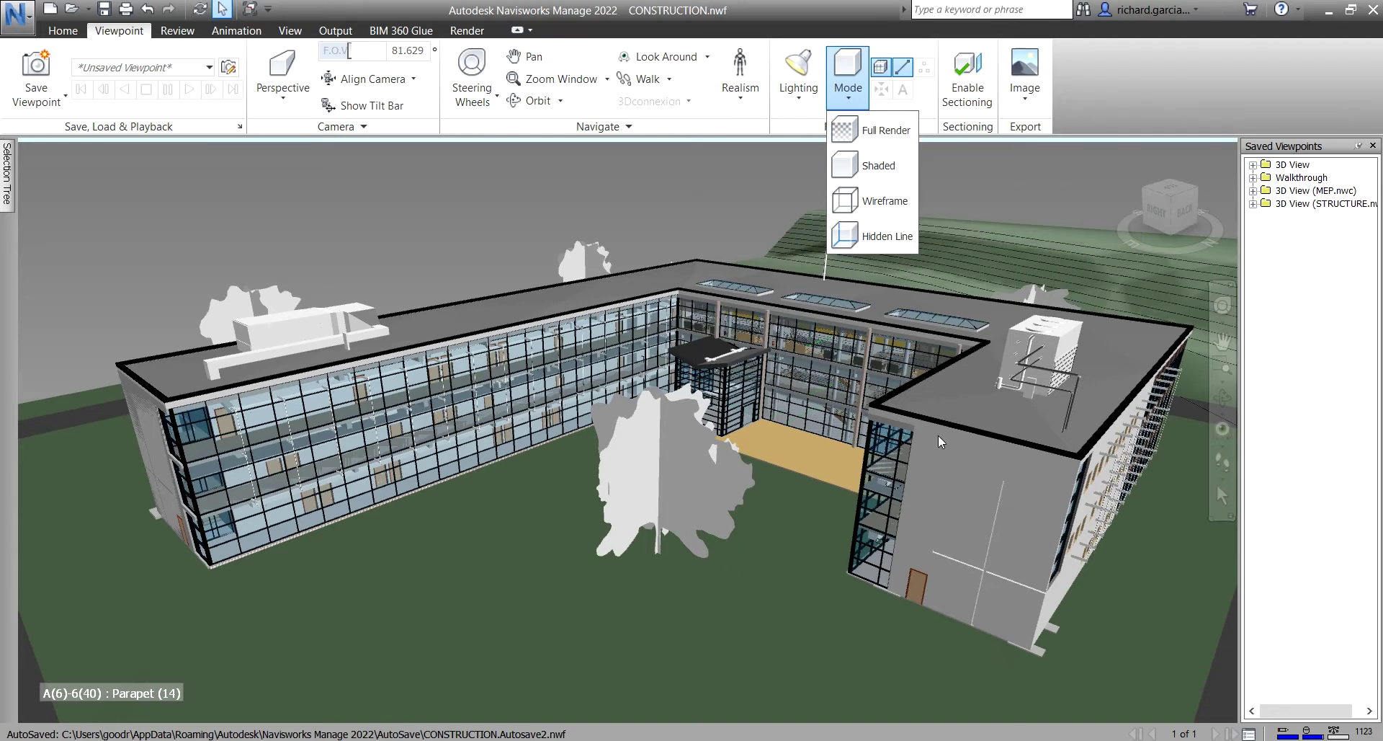
Set the render mode to Full Render to show the model's materials
key("Escape")
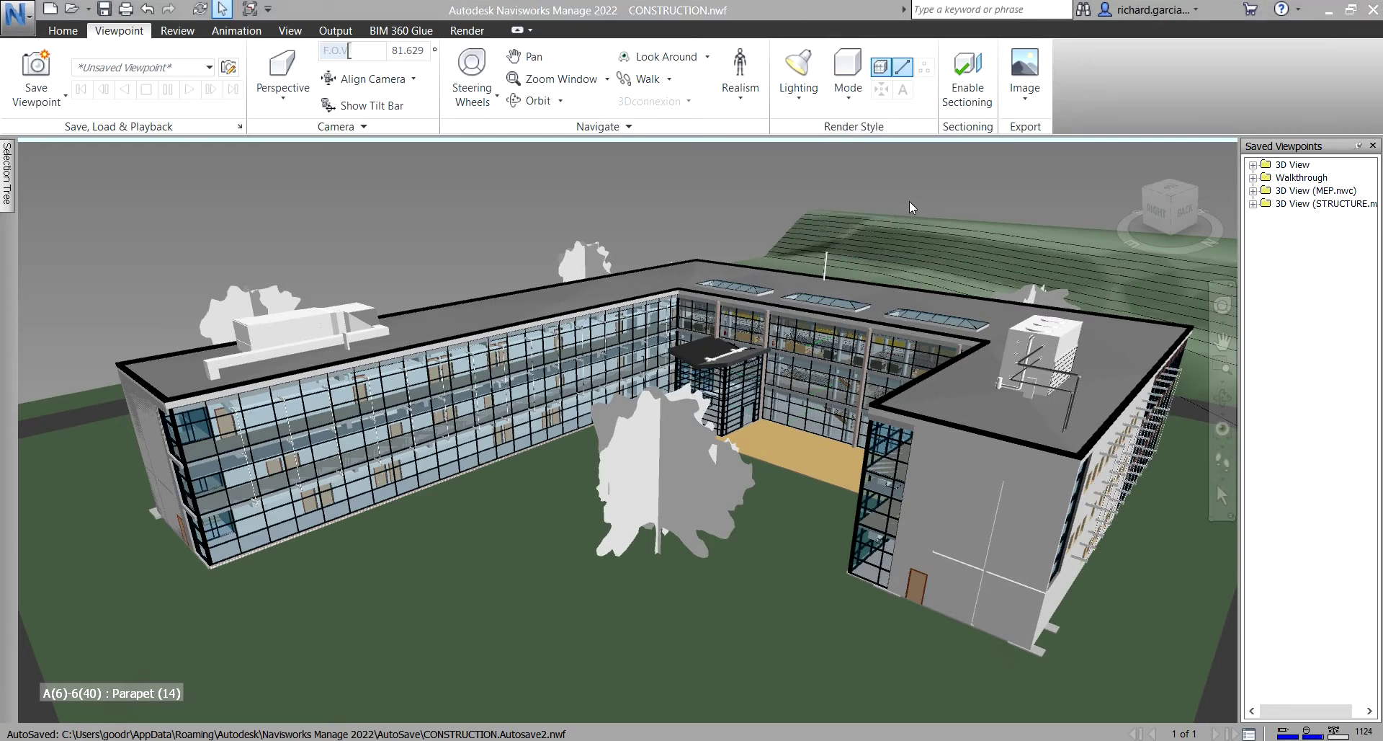
left_click(847, 81)
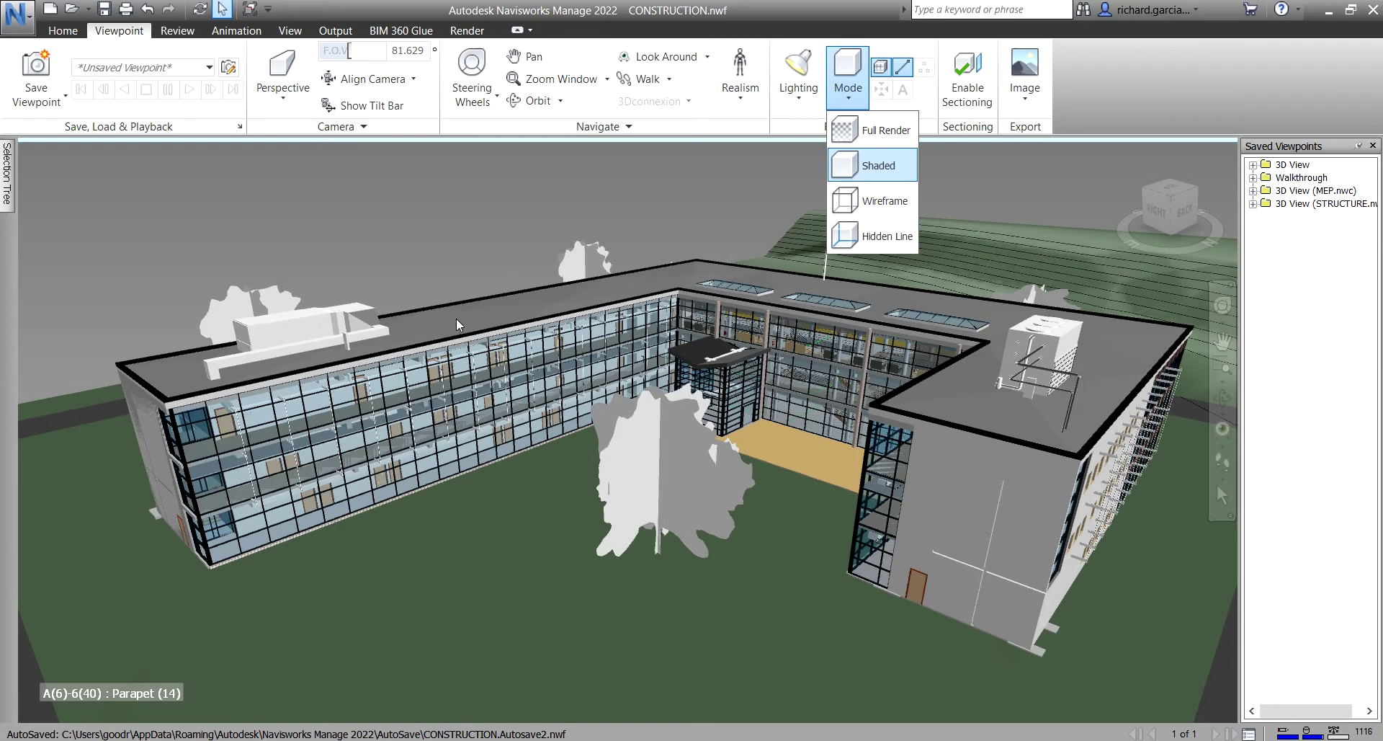
left_click(896, 129)
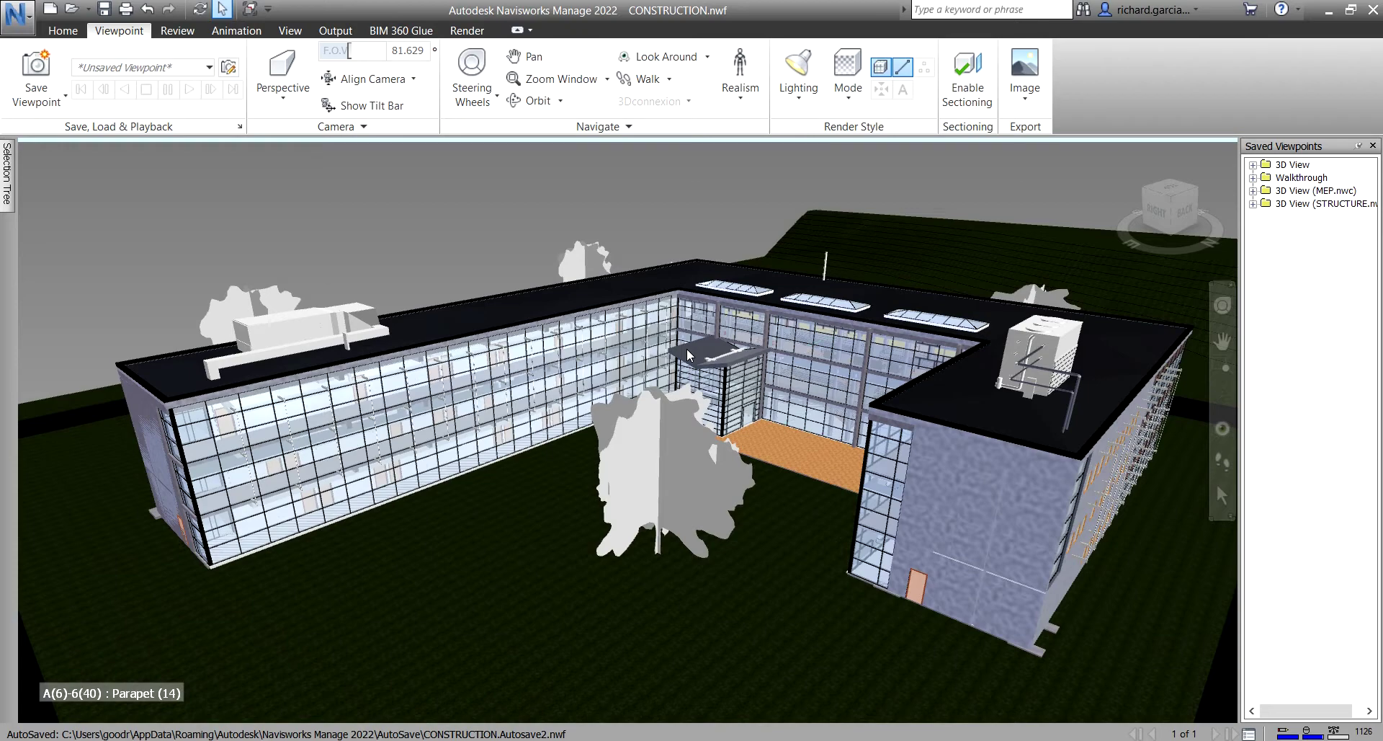
Orbit around the building to inspect the courtyard, end facade and parking area
mouse_move(663, 400)
middle_mouse_down("shift")
mouse_move(710, 433)
mouse_move(762, 423)
mouse_move(778, 436)
middle_mouse_up("shift")
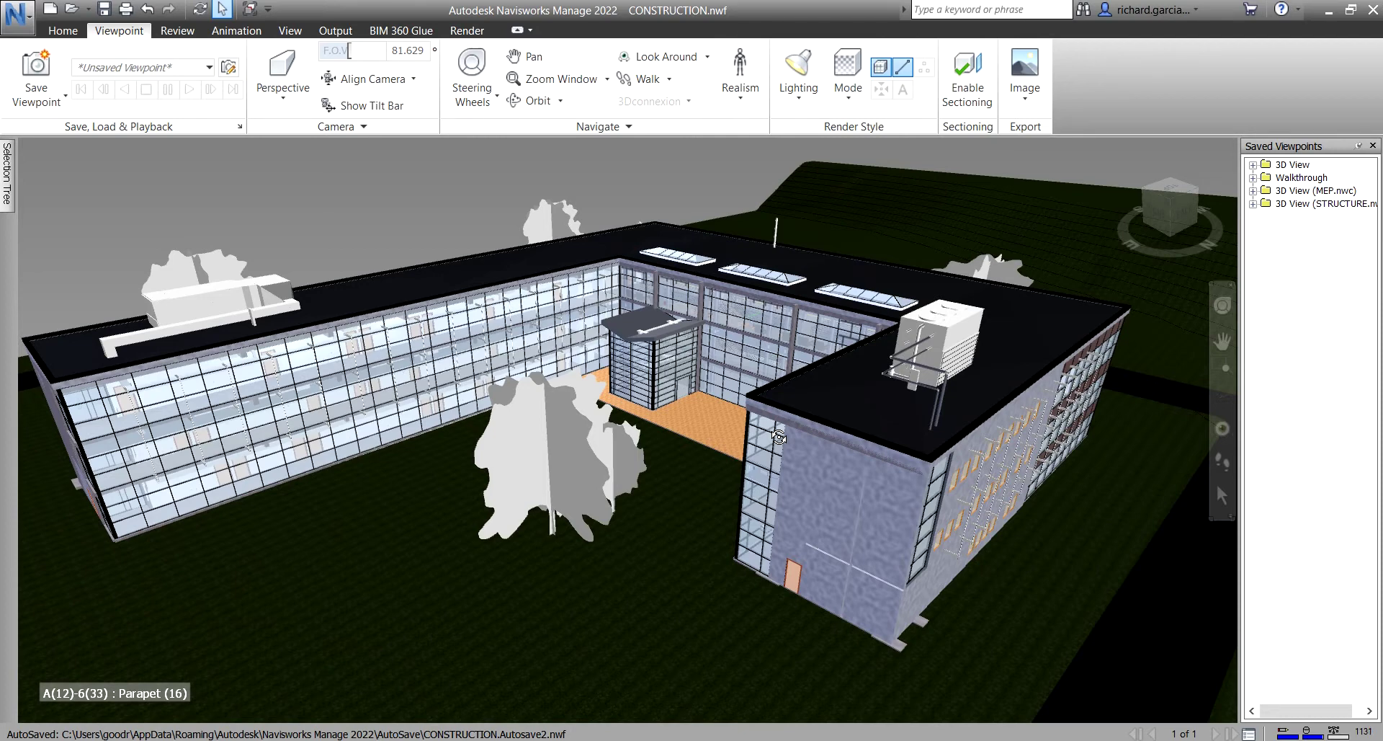
mouse_move(668, 438)
middle_mouse_down("shift")
mouse_move(893, 452)
mouse_move(677, 475)
mouse_move(737, 467)
mouse_move(709, 475)
mouse_move(733, 477)
mouse_move(817, 472)
mouse_move(620, 466)
mouse_move(693, 456)
mouse_move(812, 490)
middle_mouse_up("shift")
scroll(693, 456, "down", 2)
scroll(723, 456, "down", 1)
left_click_drag(736, 491, 787, 492)
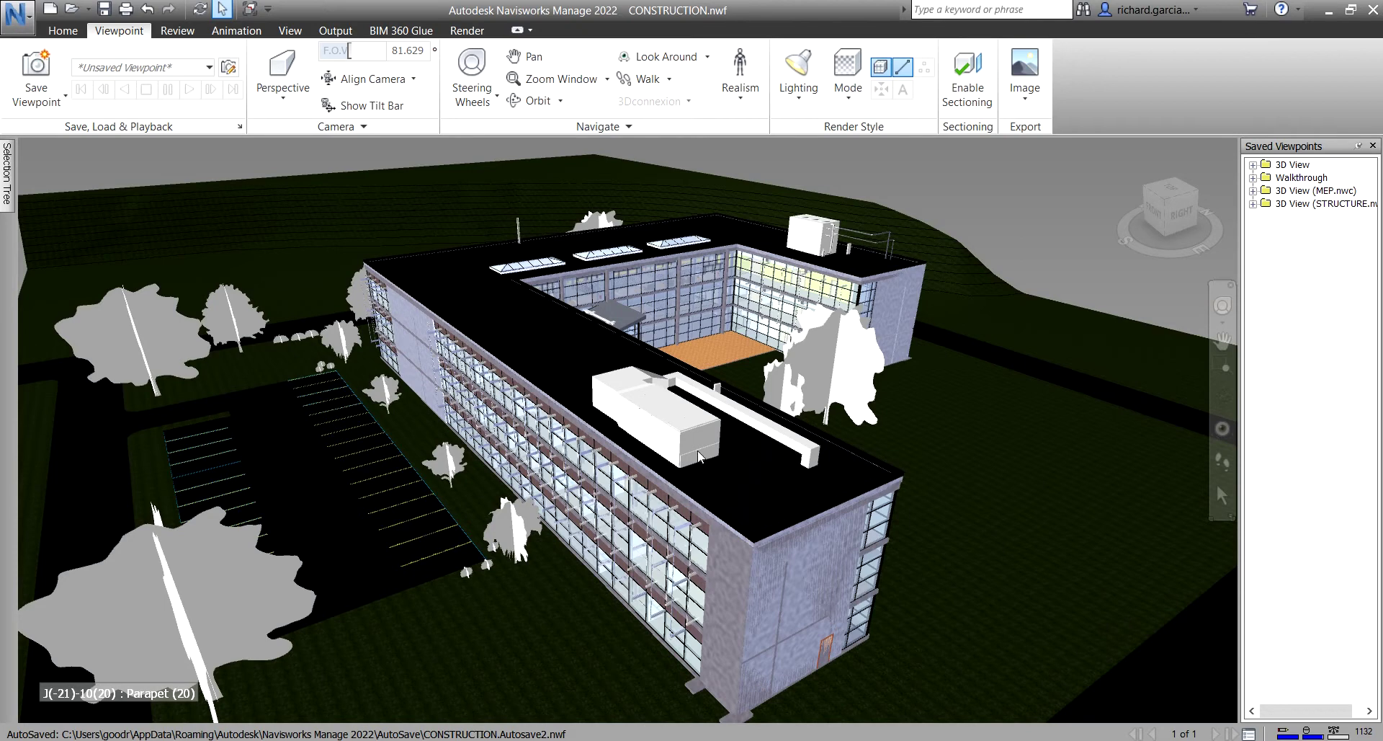
middle_click_drag(723, 443, 828, 194, "shift")
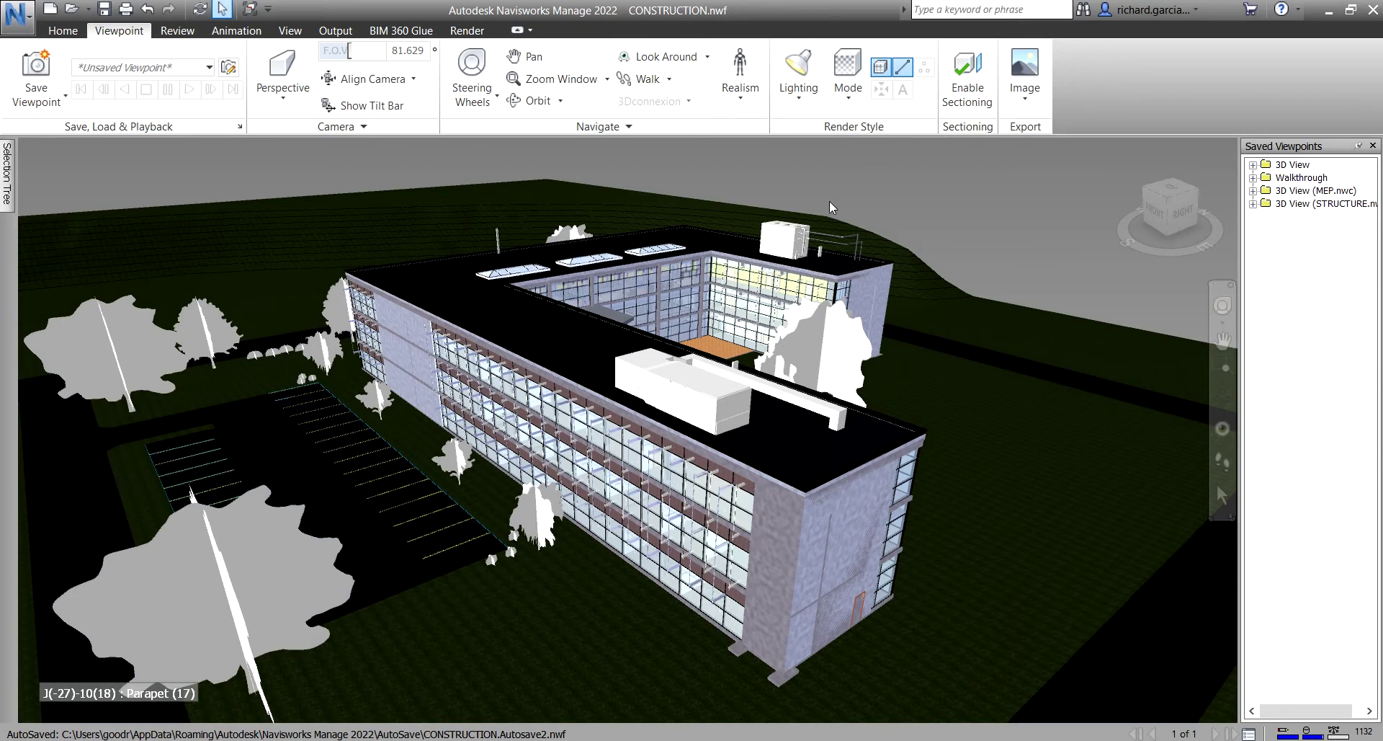
left_click(853, 105)
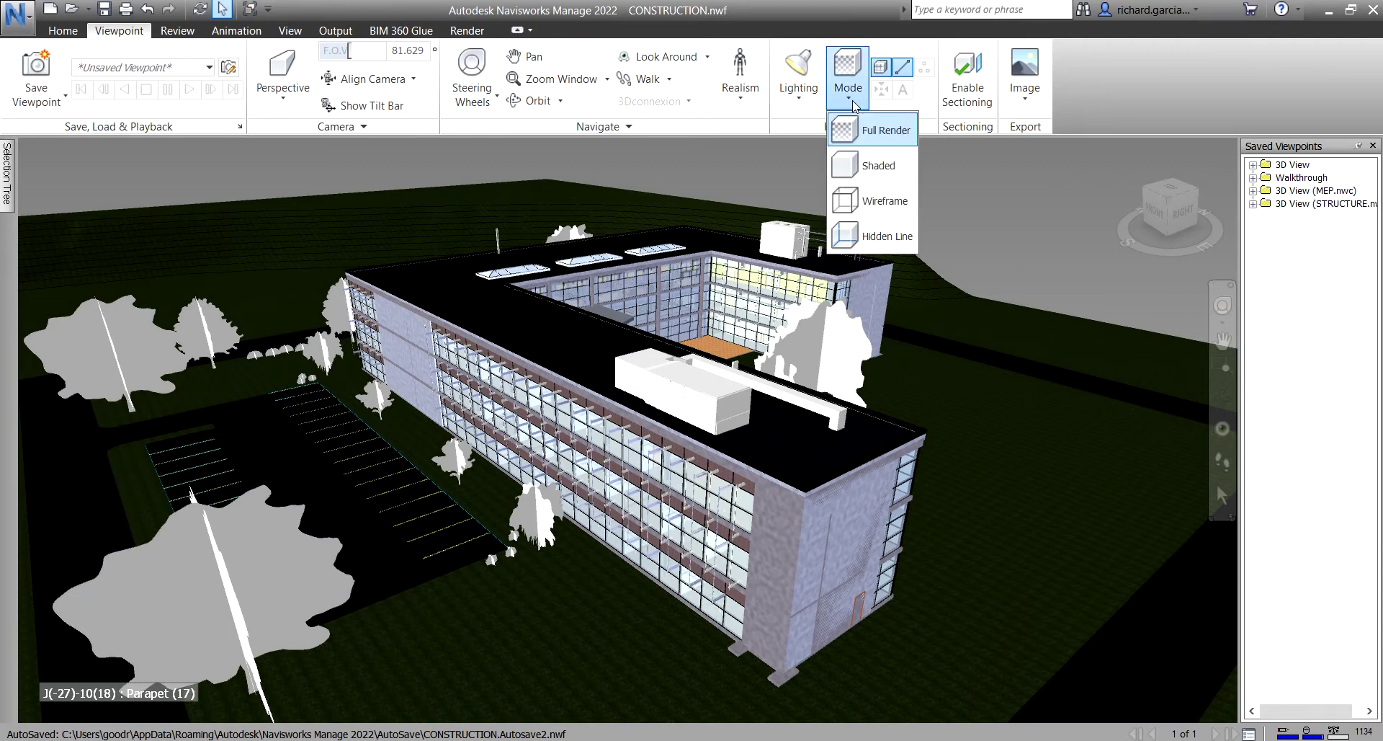
Set the render mode to Shaded and orbit lower to look into the courtyard
left_click(868, 165)
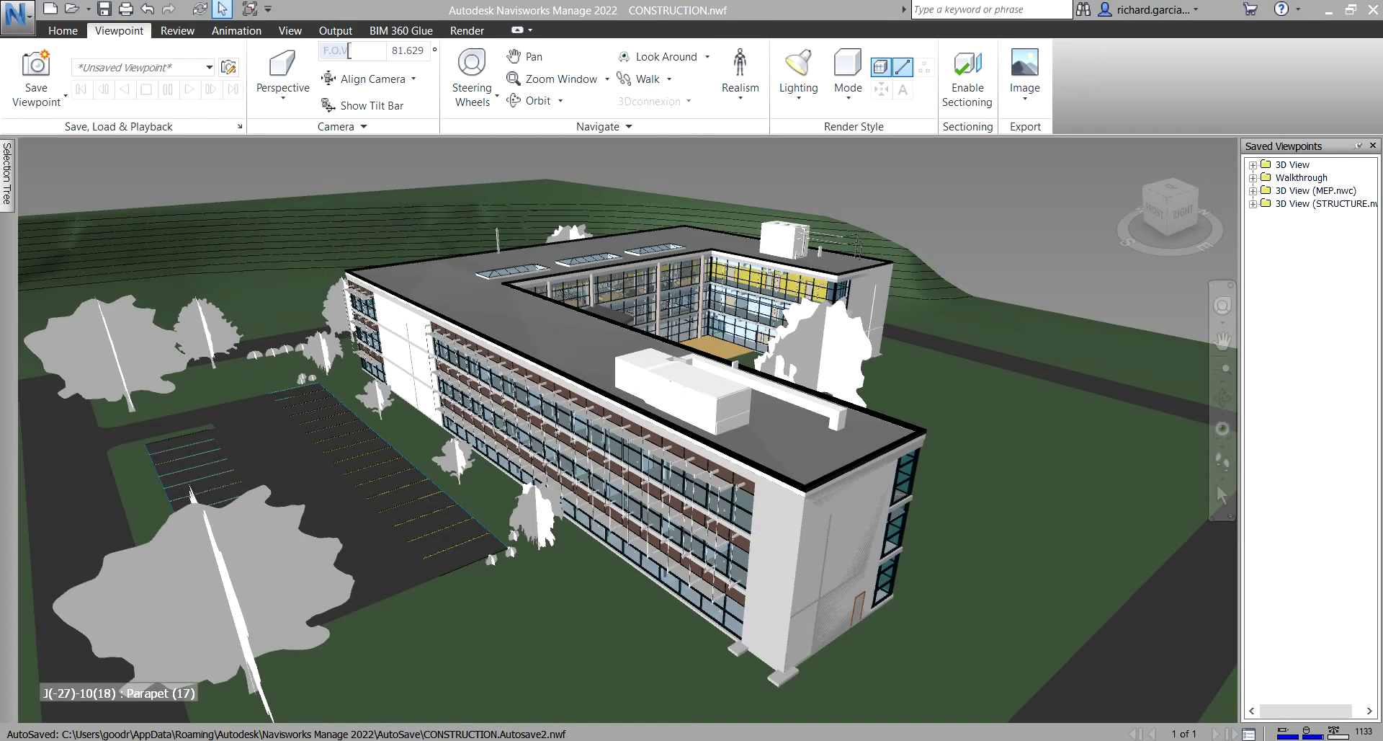
middle_click_drag(741, 488, 577, 472, "shift")
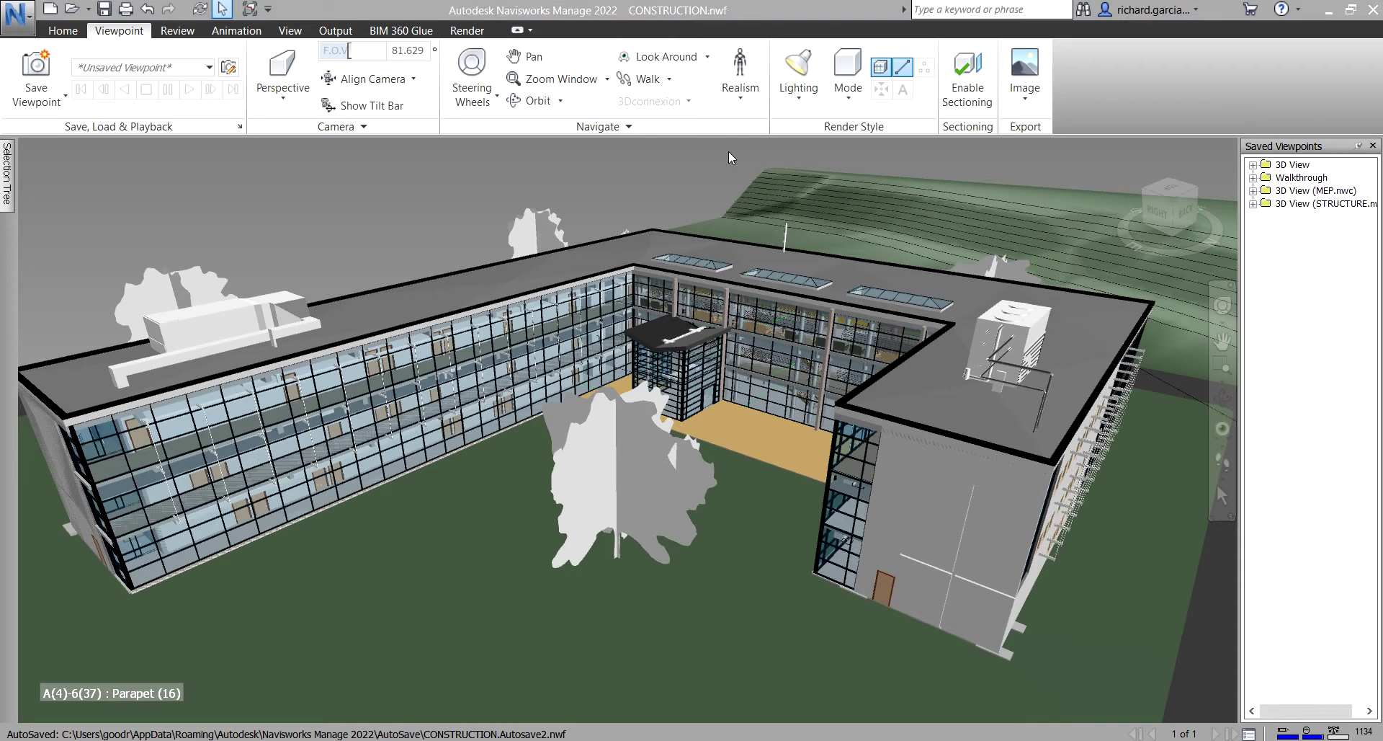
left_click(851, 90)
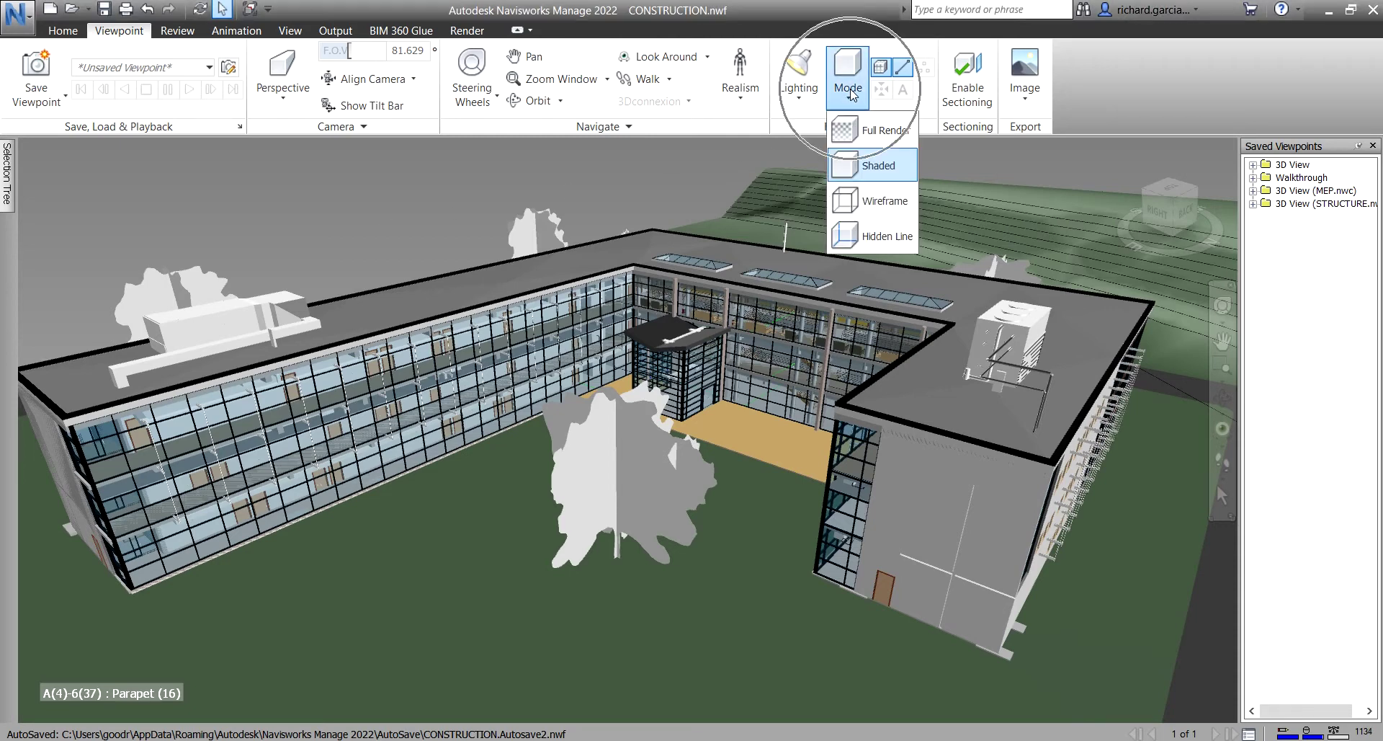
Display the model as Wireframe and zoom in on the interior staircase, then back out
left_click(882, 205)
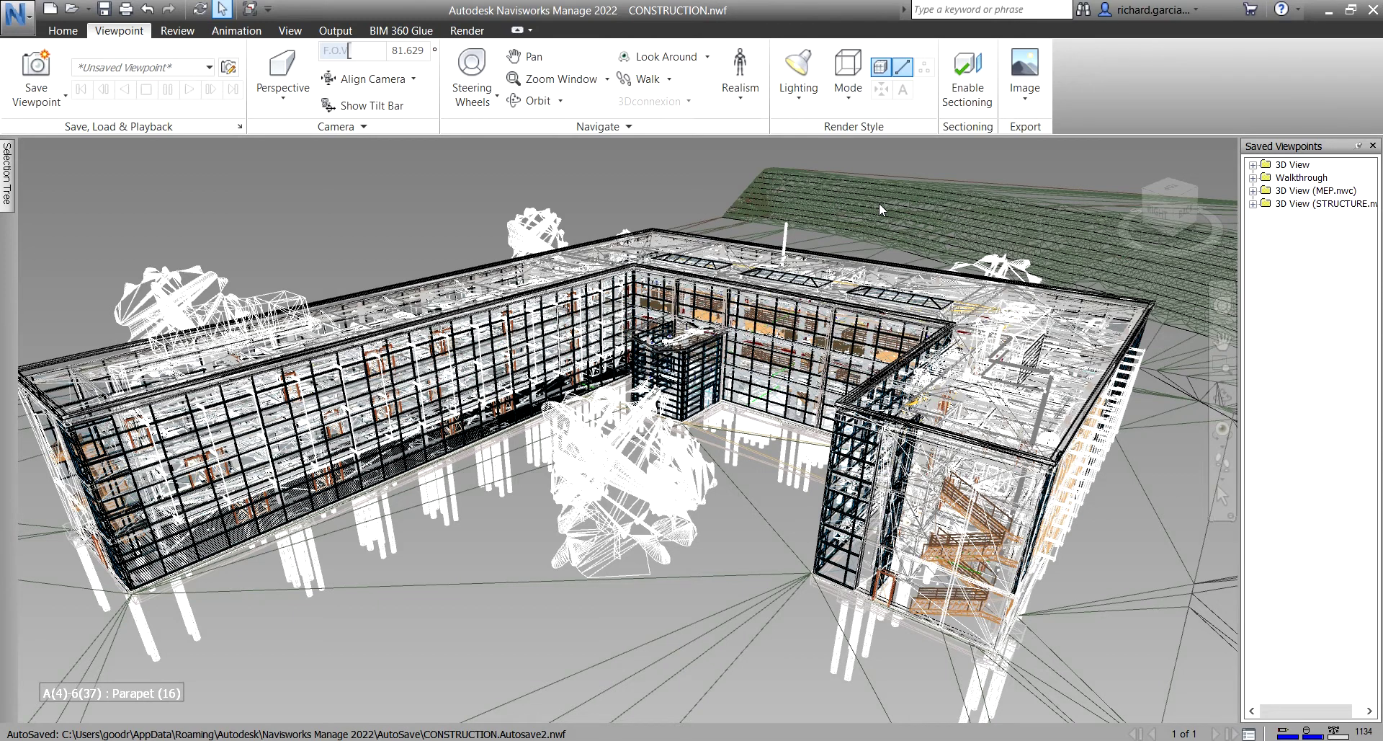
middle_click_drag(470, 395, 424, 450)
scroll(424, 450, "up", 2)
scroll(424, 451, "up", 2)
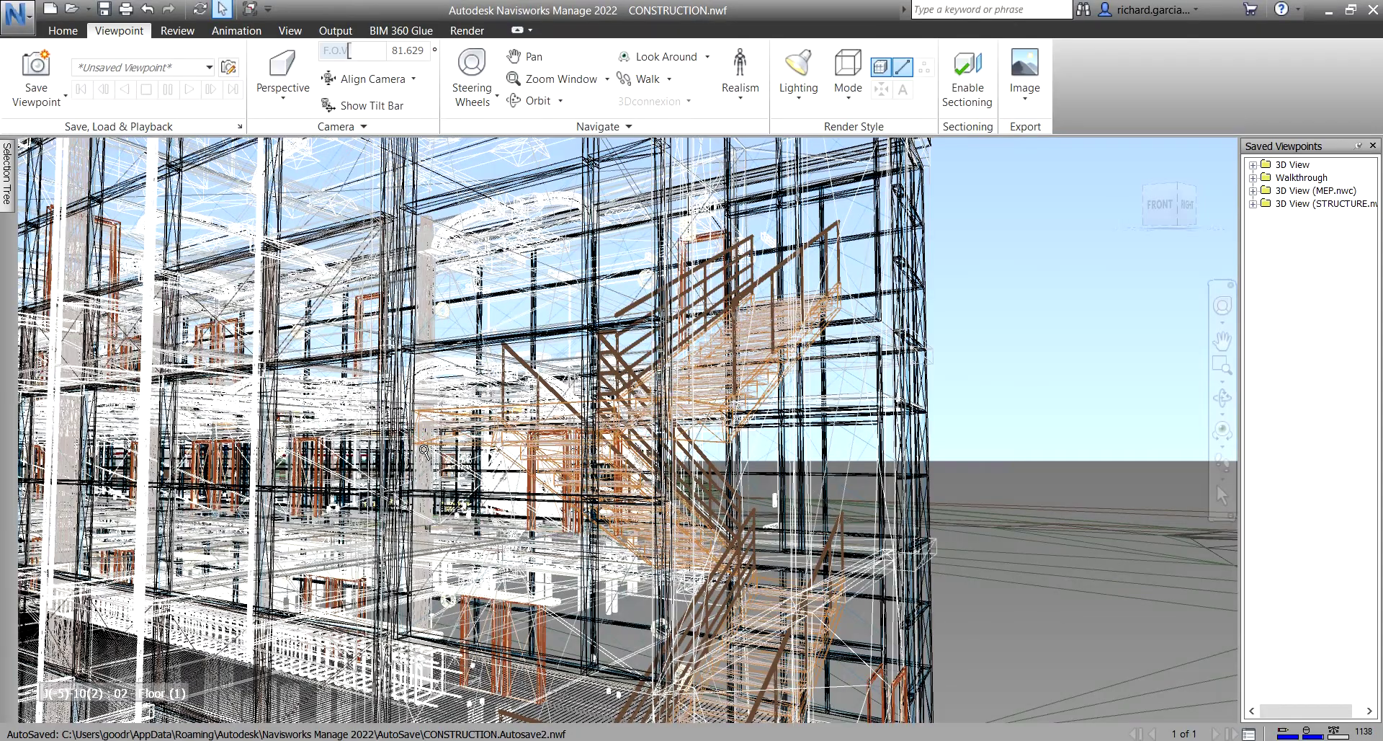
scroll(490, 426, "down", 5)
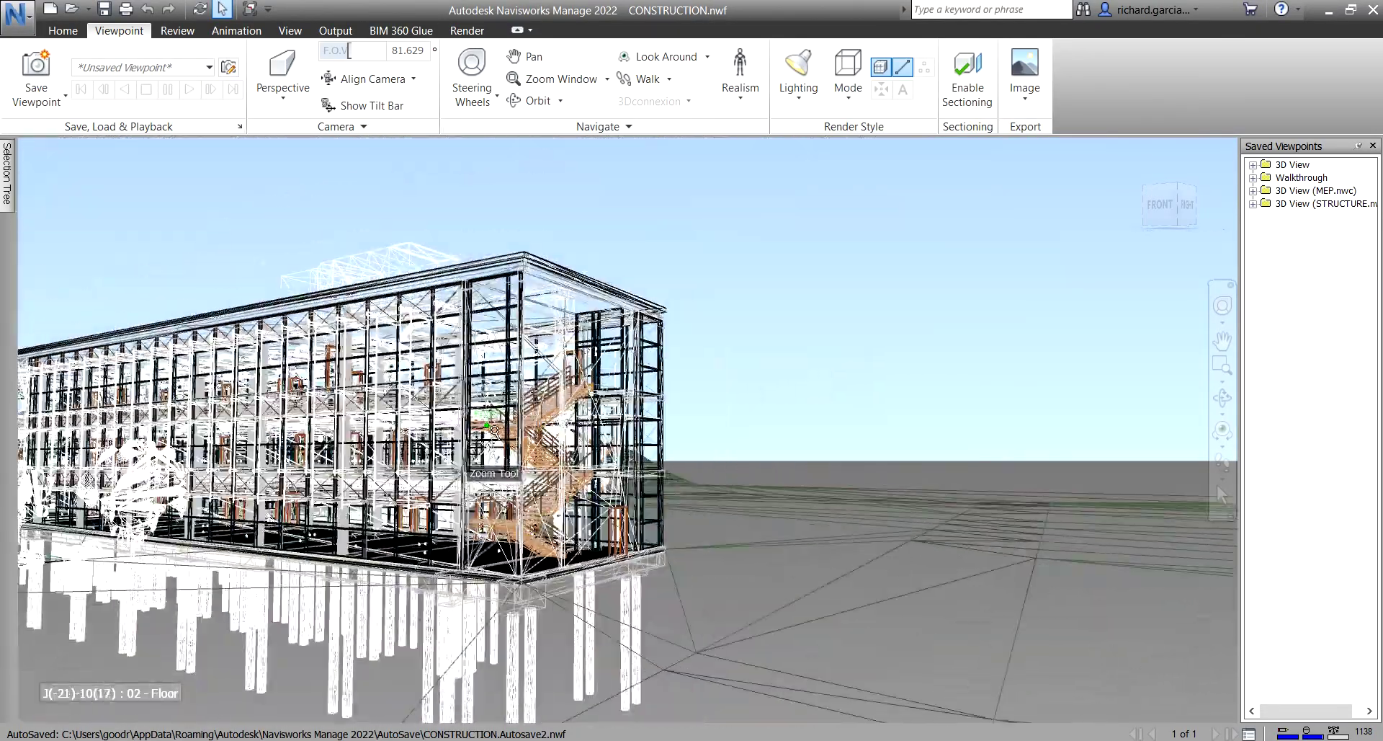
middle_click_drag(494, 430, 526, 432, "shift")
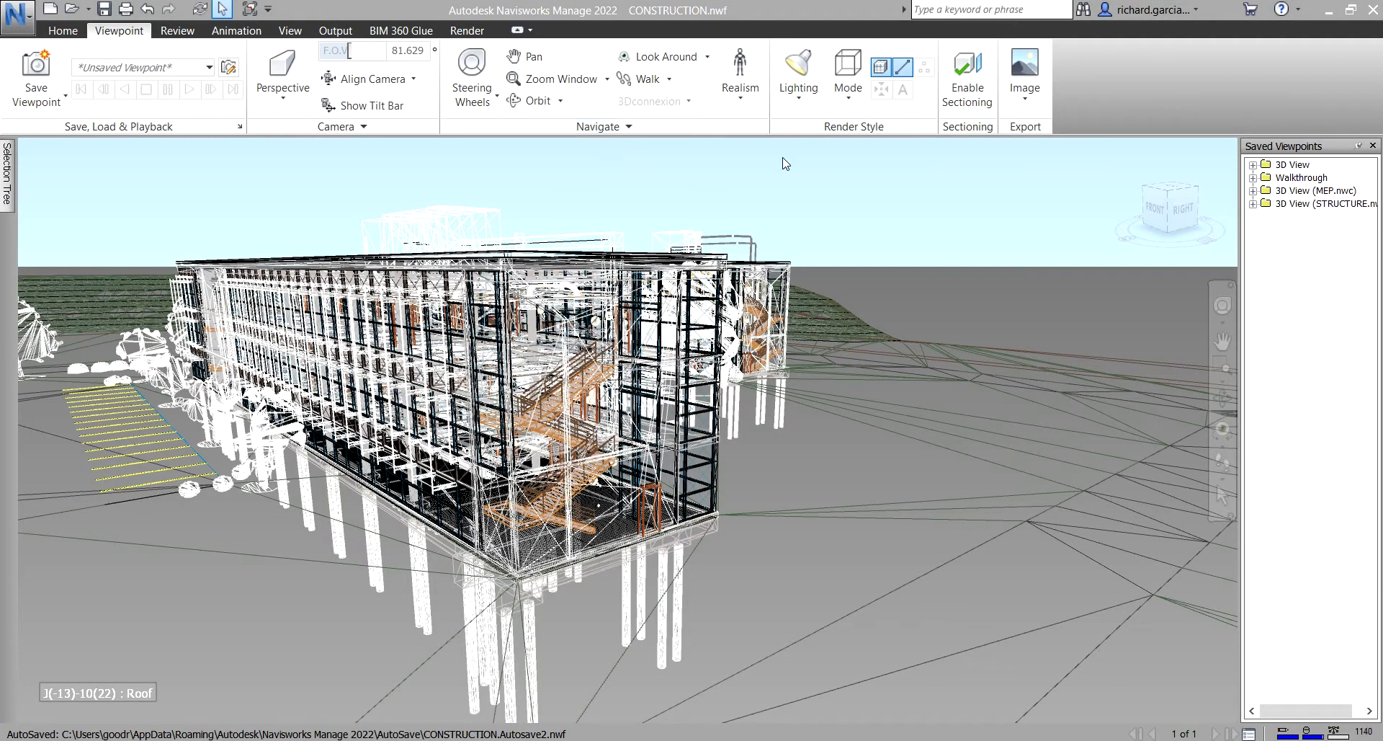
left_click(843, 103)
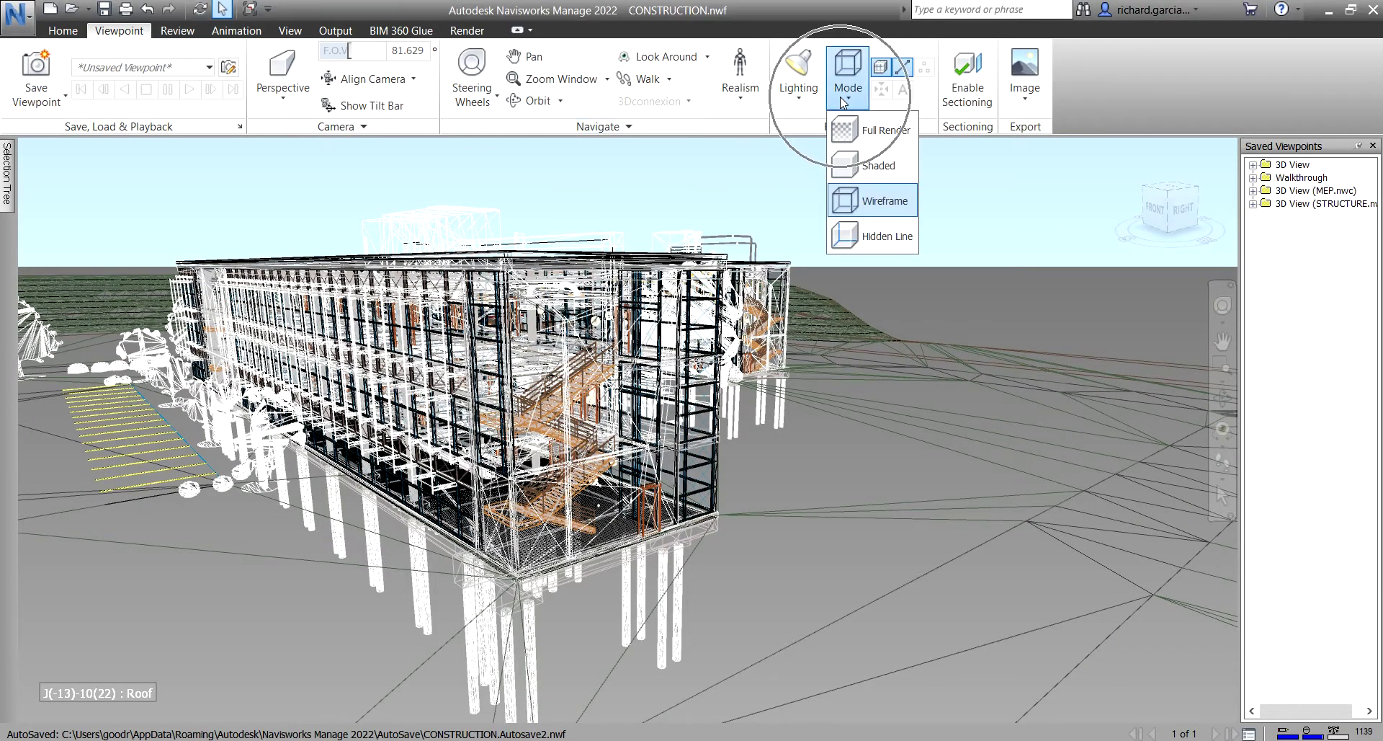
Switch to Hidden Line and move from an overhead view down to eye level by the facade
left_click(883, 236)
middle_click_drag(818, 270, 532, 413, "shift")
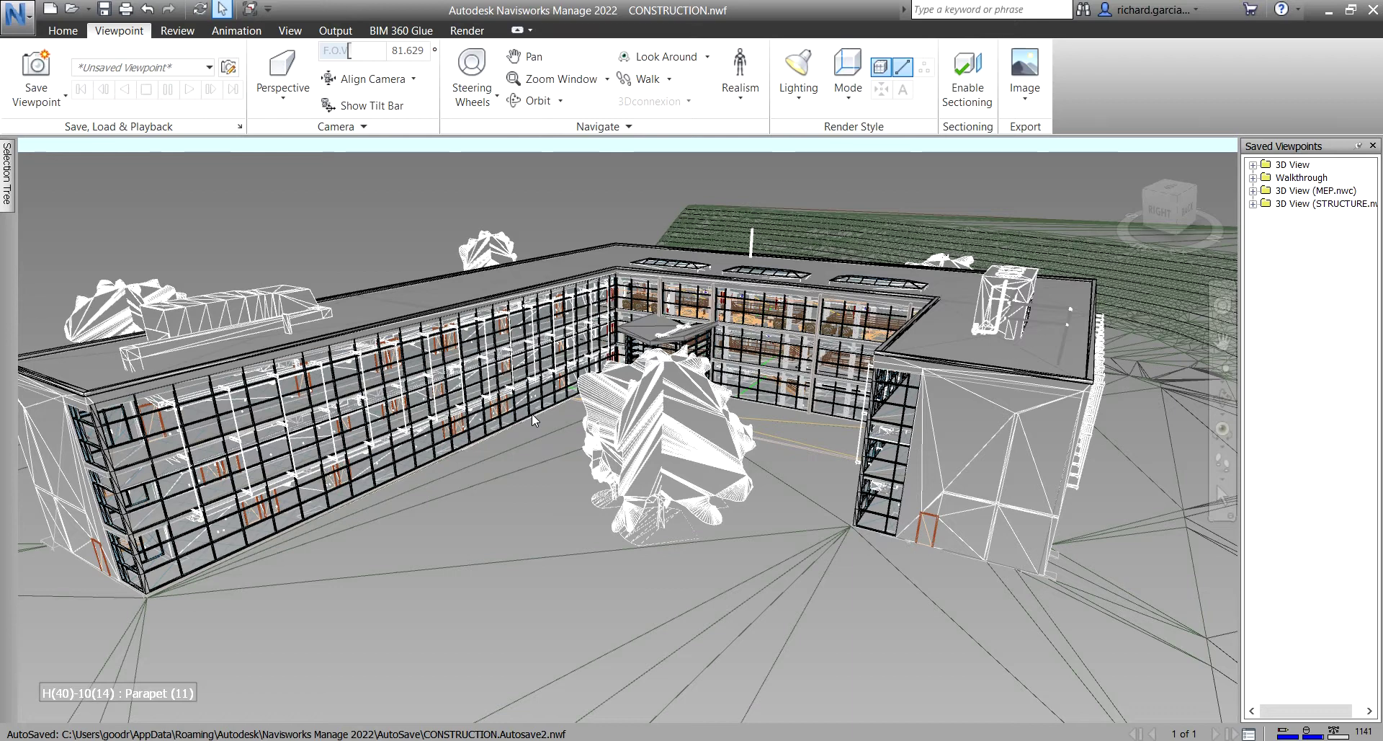
middle_click_drag(566, 422, 612, 386)
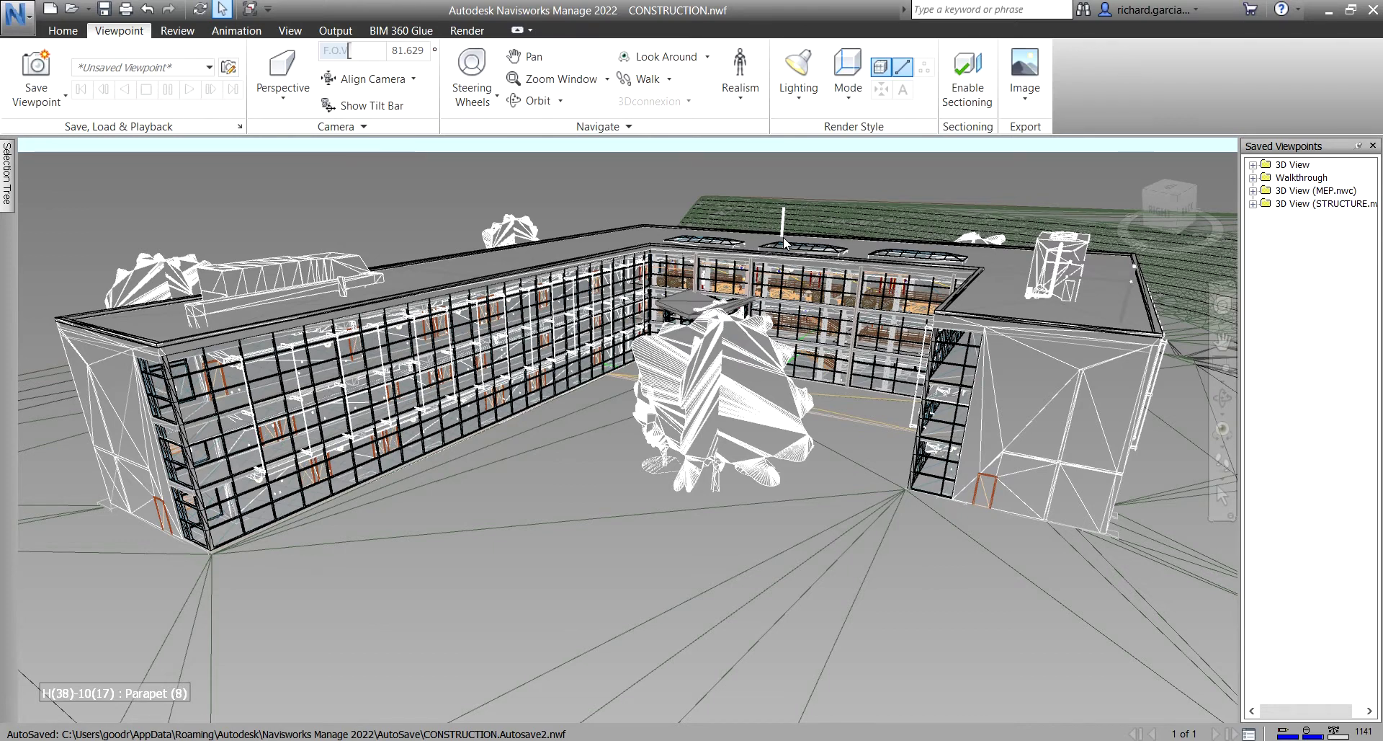
middle_click_drag(363, 420, 537, 421, "shift")
Briefly try Wireframe, then set Hidden Line and zoom out to show the whole site
left_click(848, 79)
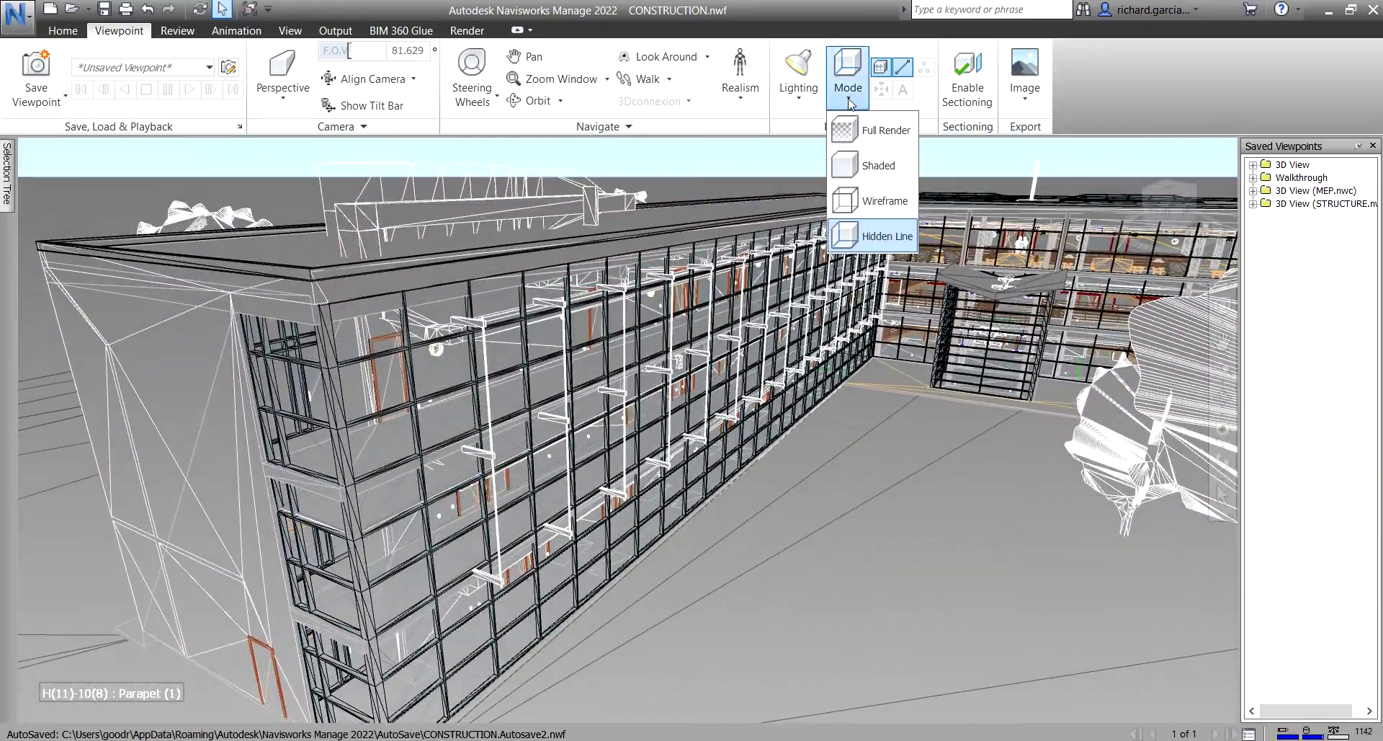
left_click(872, 205)
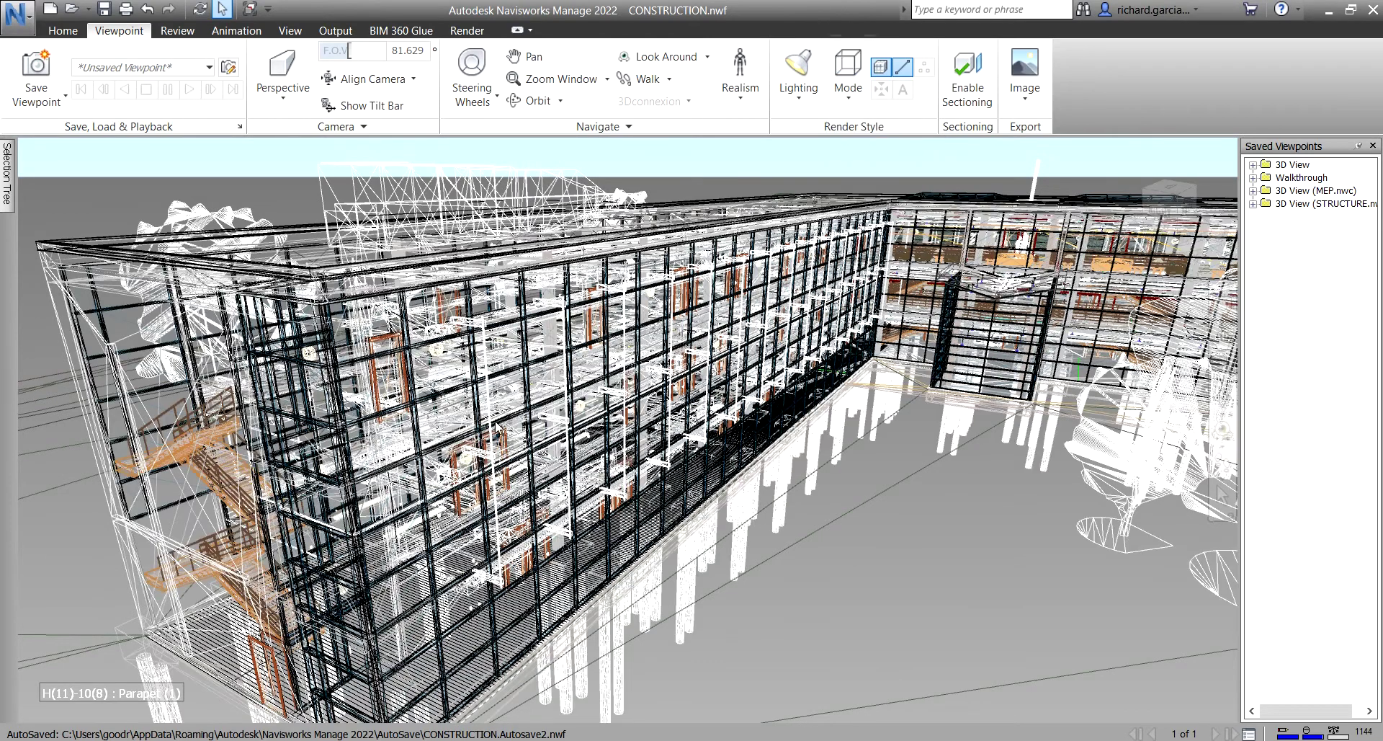
left_click(848, 83)
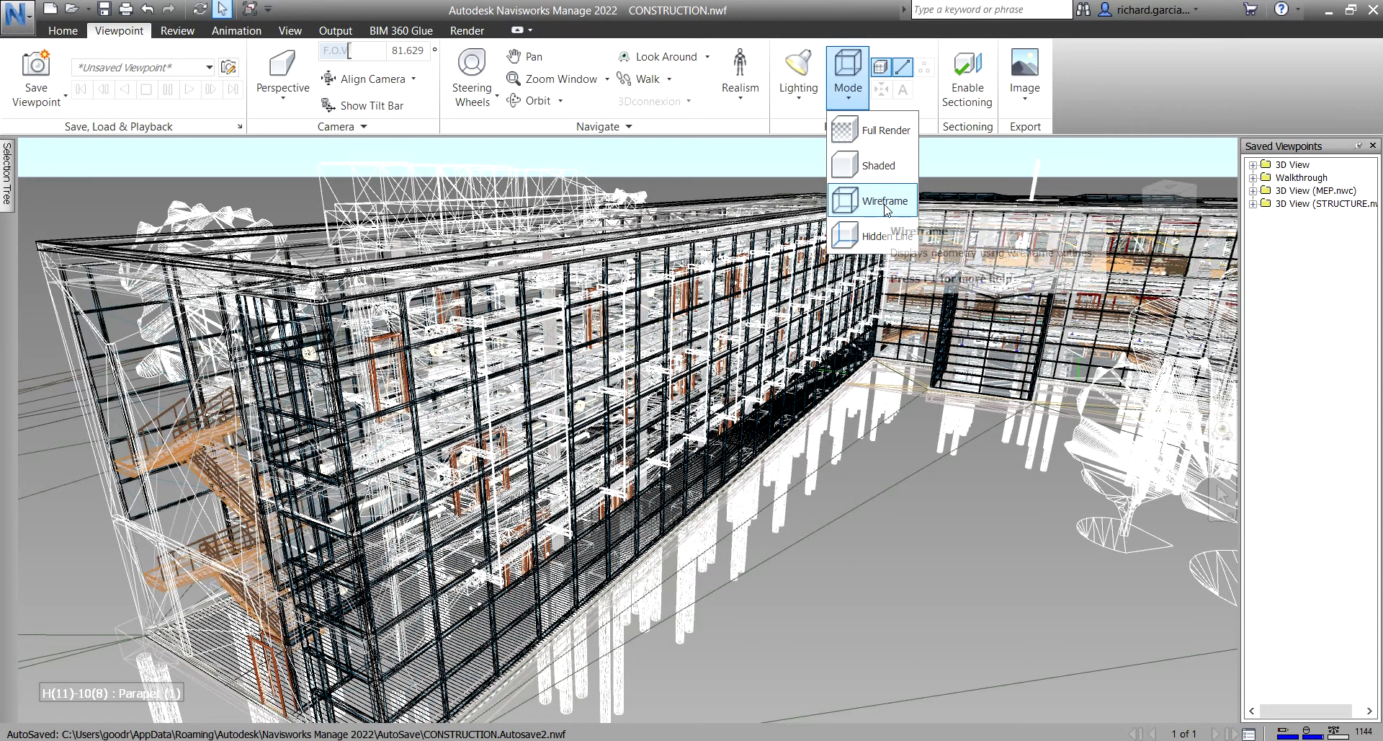
left_click(885, 239)
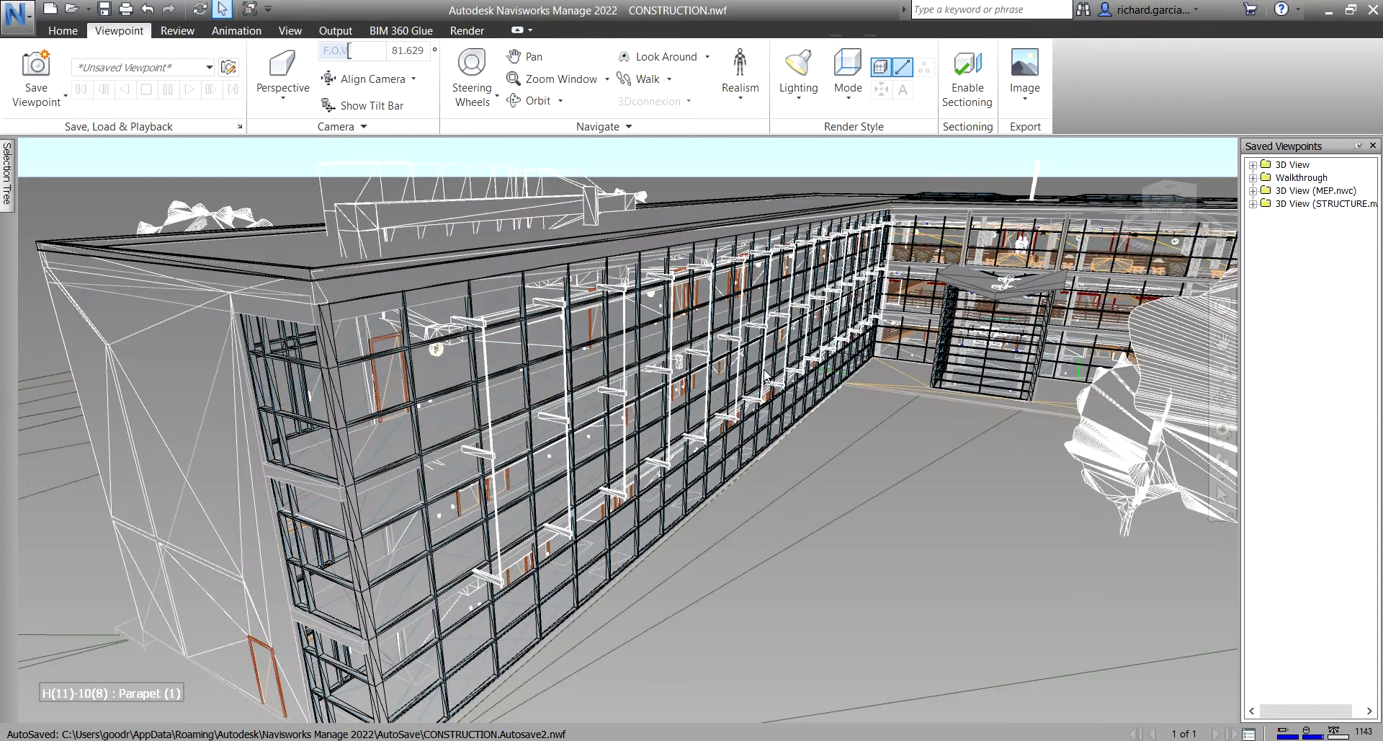
scroll(766, 374, "down", 10)
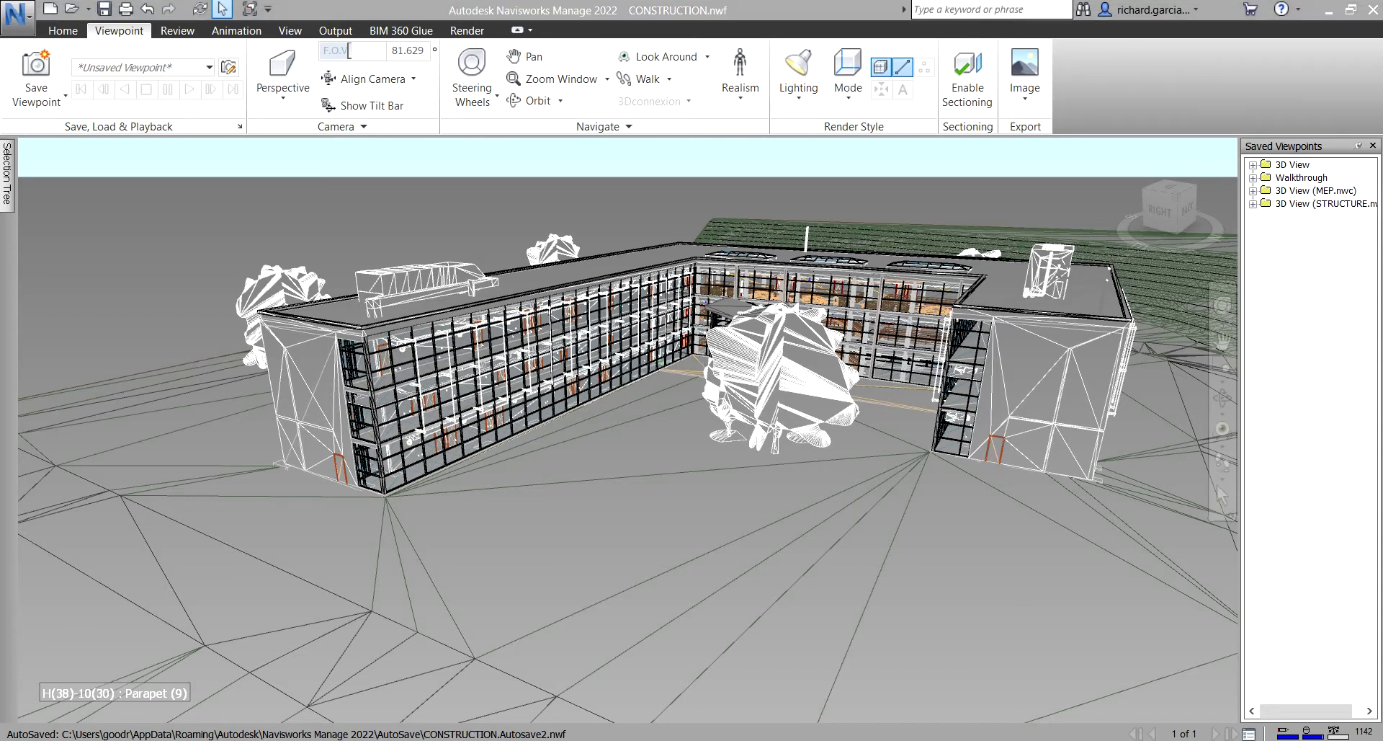
scroll(634, 461, "down", 5)
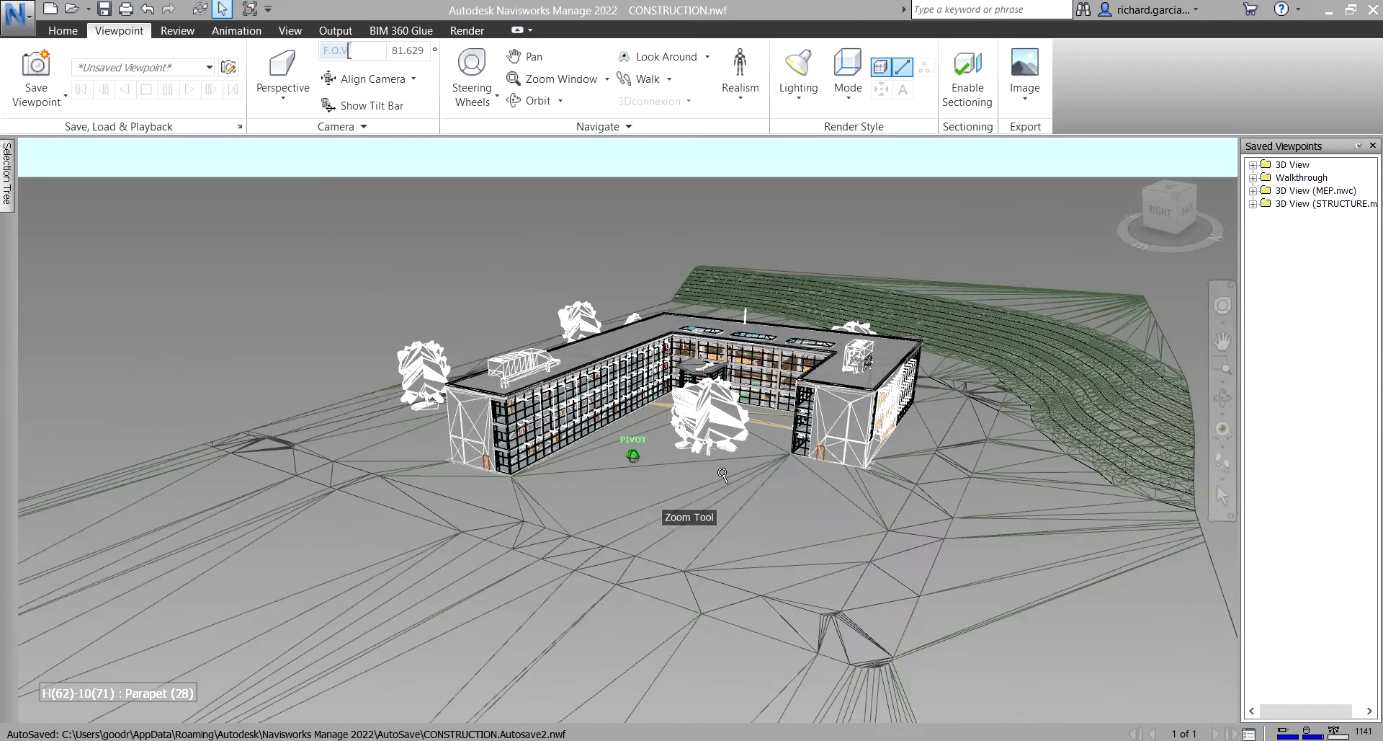
Switch lighting to Scene Lights and render mode to Shaded, then orbit the view slightly
left_click(812, 107)
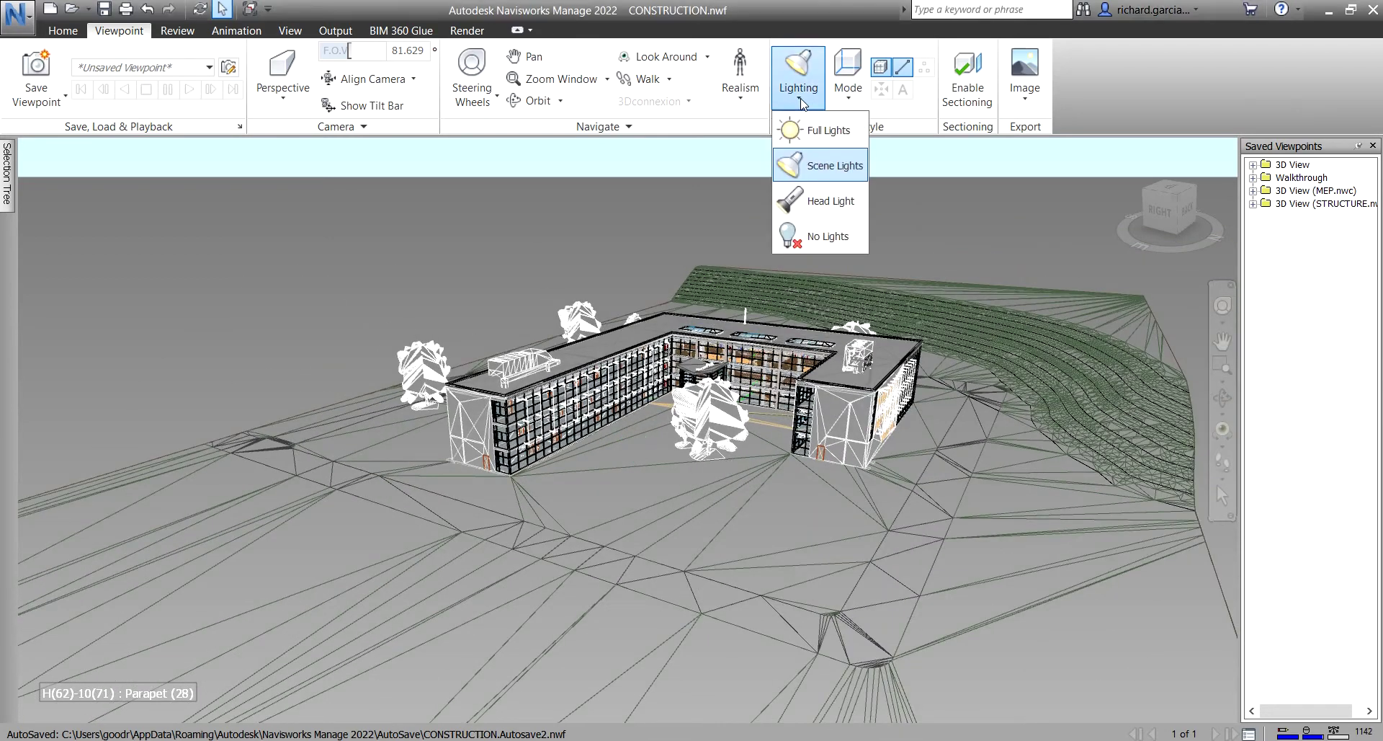
left_click(825, 168)
left_click(853, 105)
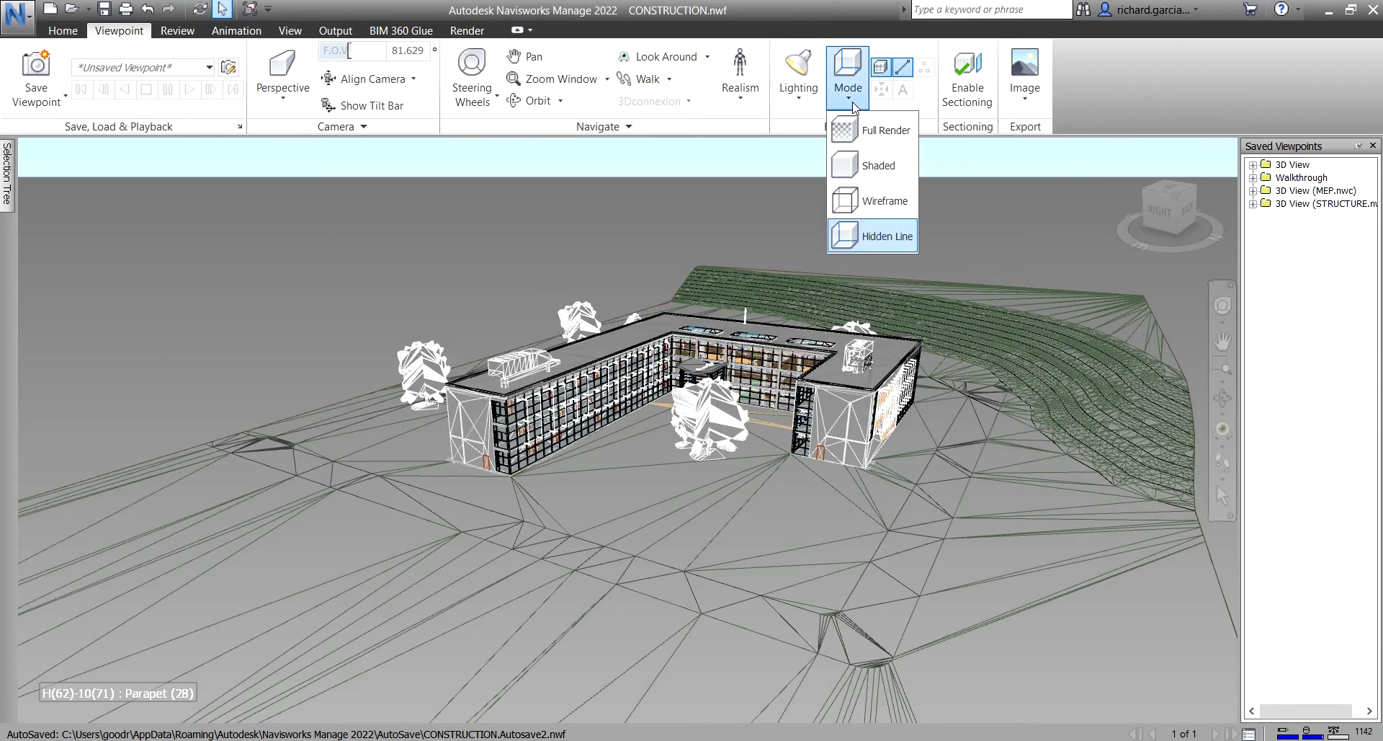
left_click(873, 165)
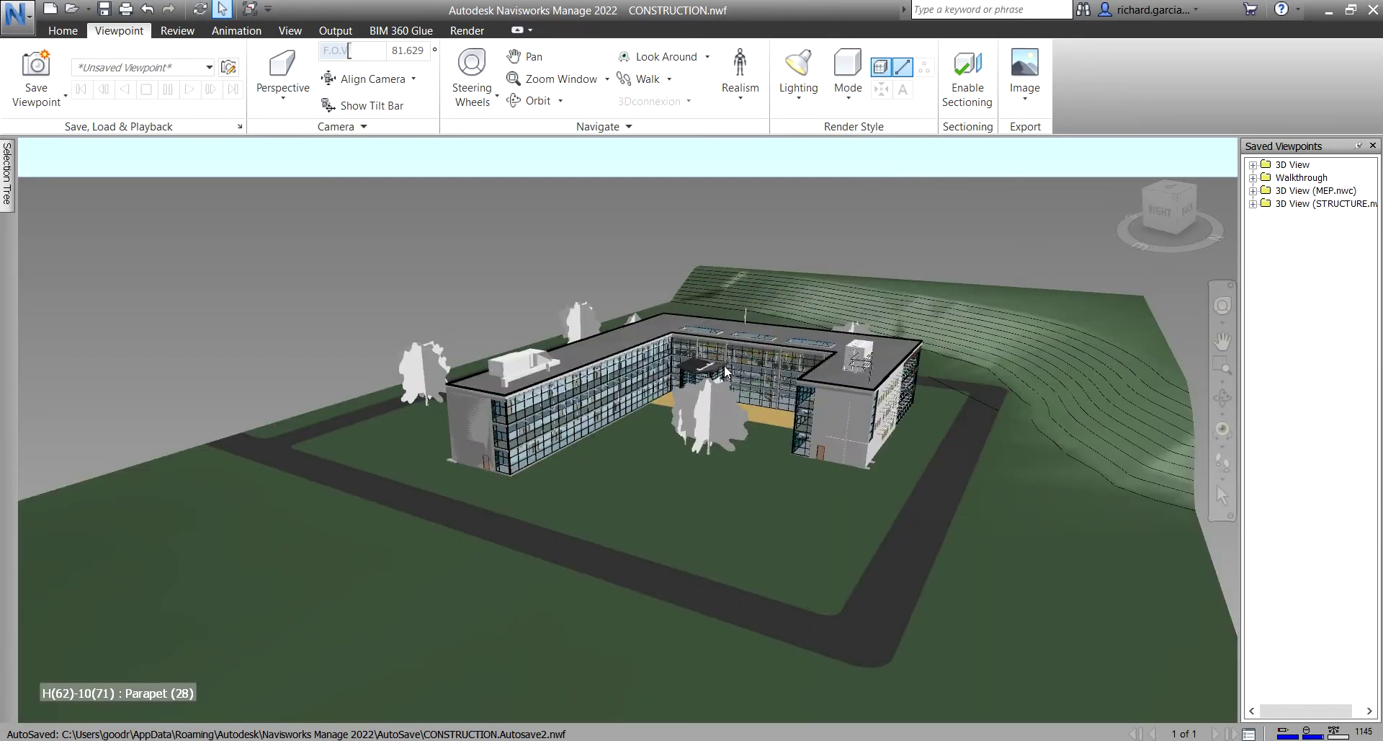
middle_click_drag(865, 398, 639, 198, "shift")
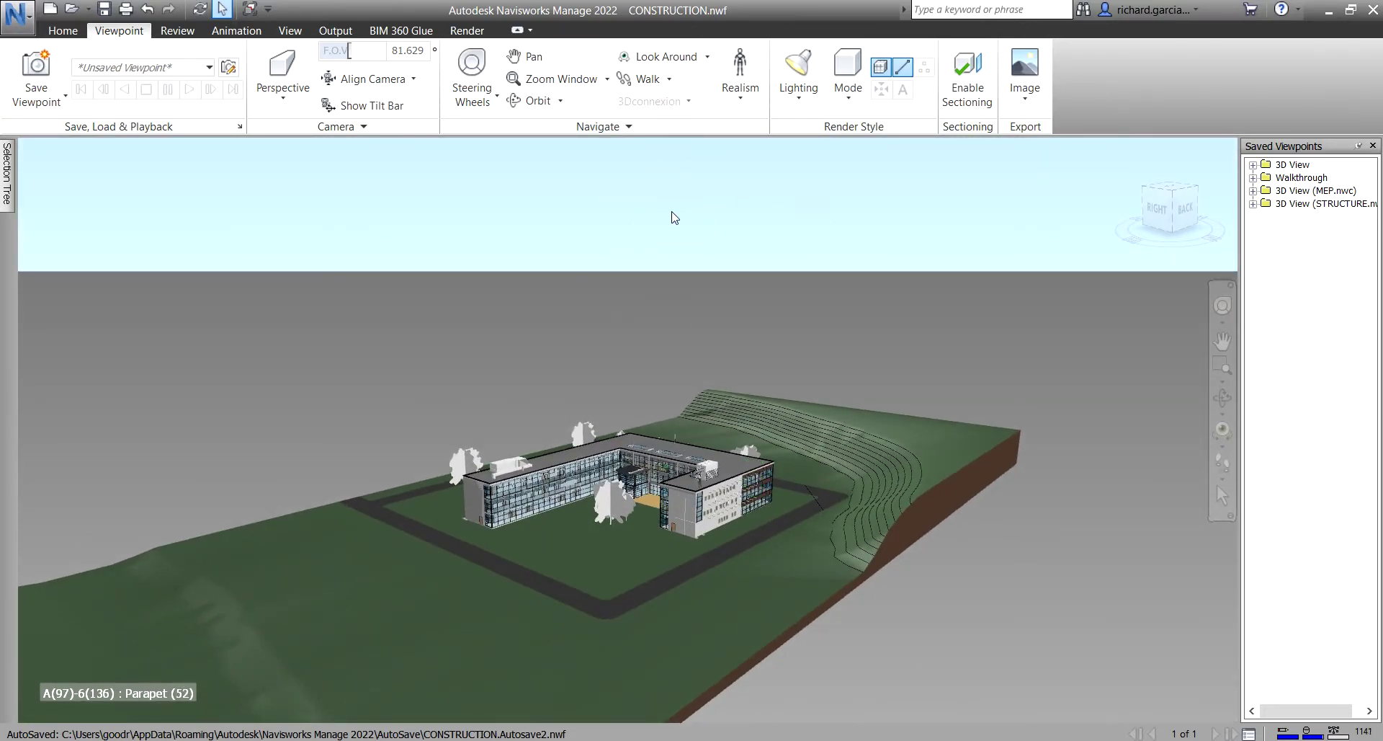
mouse_move(636, 301)
middle_mouse_down("shift")
mouse_move(670, 351)
mouse_move(657, 310)
mouse_move(660, 324)
middle_mouse_up("shift")
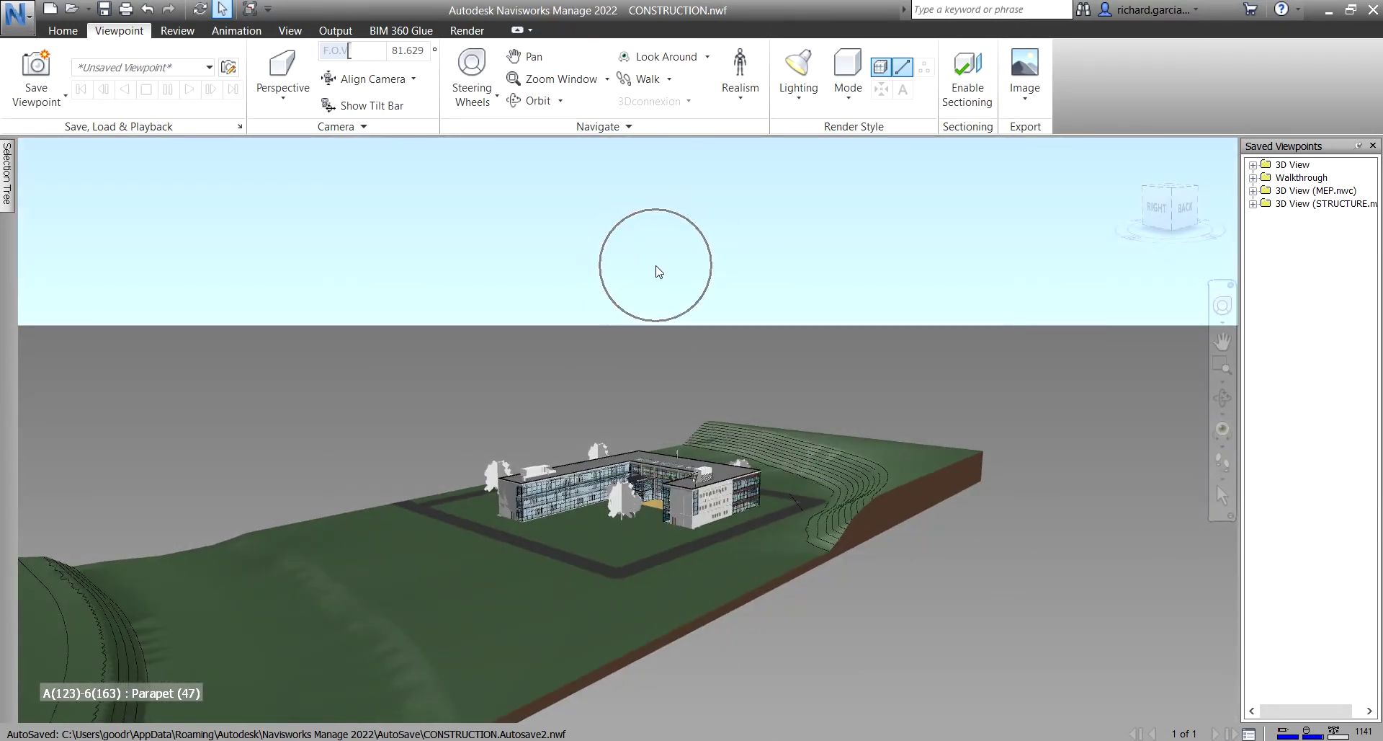
In the Background settings, set the Horizon ground colour to yellow and apply it
right_click(659, 272)
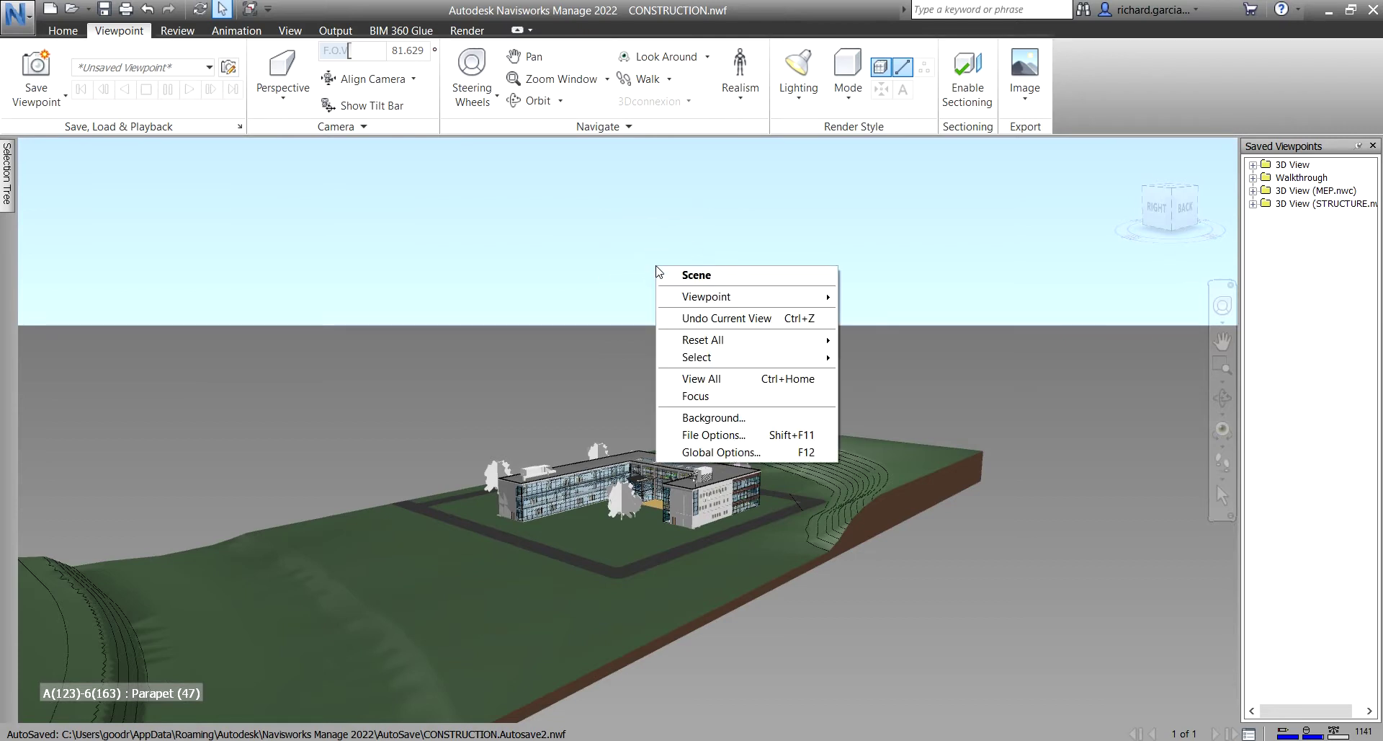
left_click(736, 418)
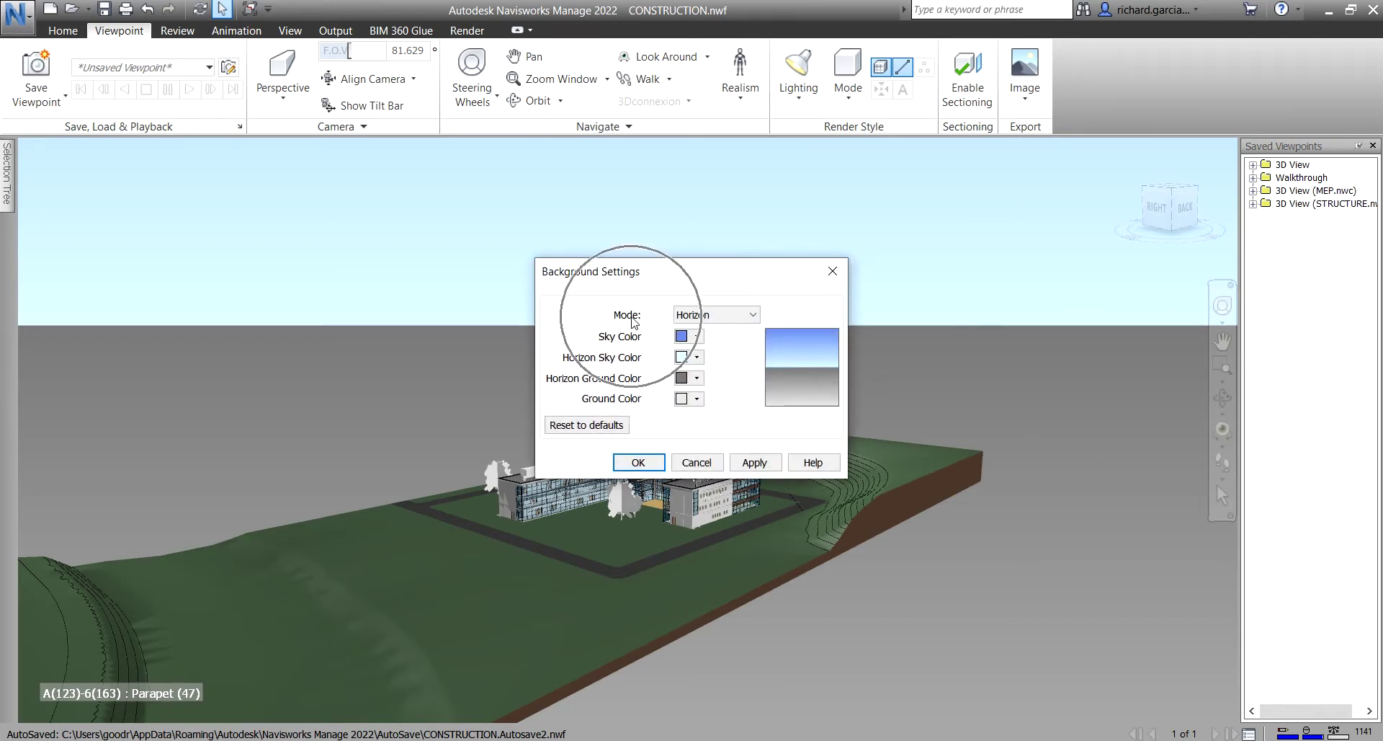
left_click(704, 317)
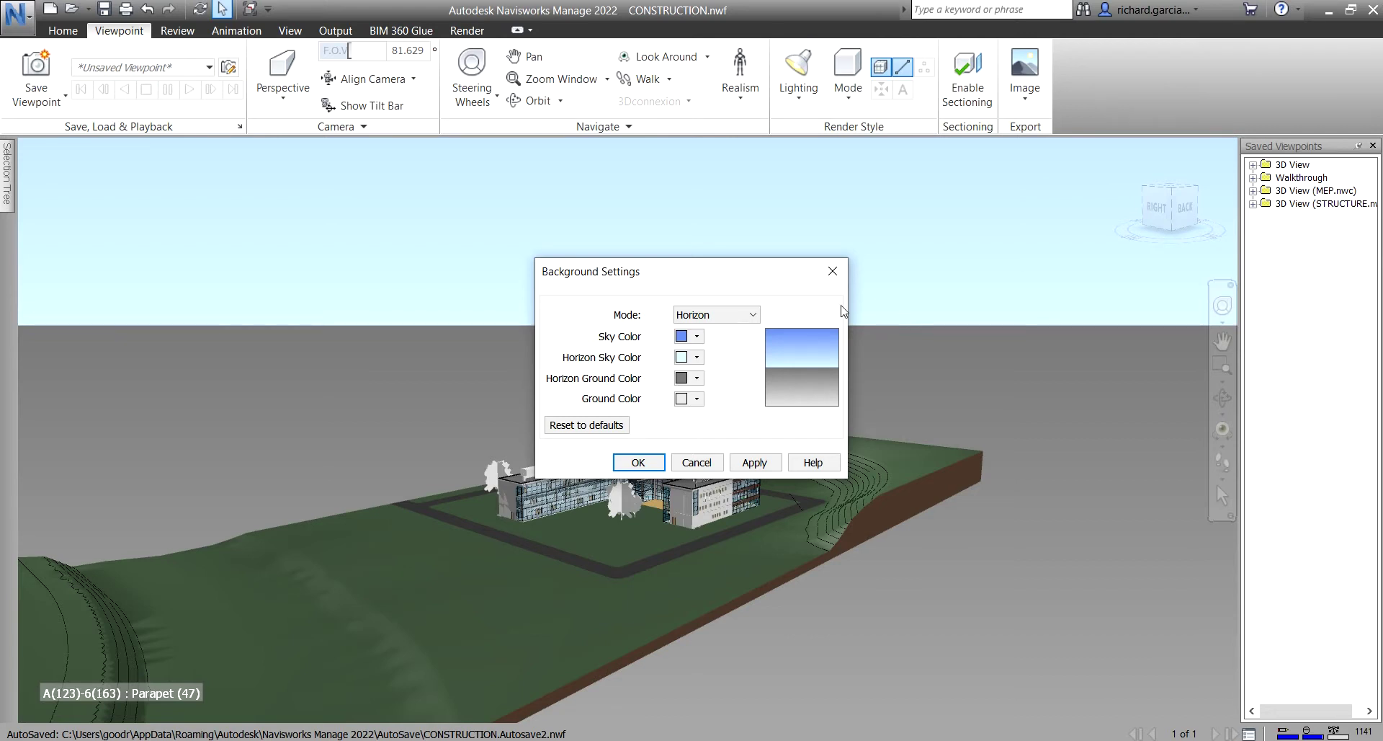
left_click(697, 336)
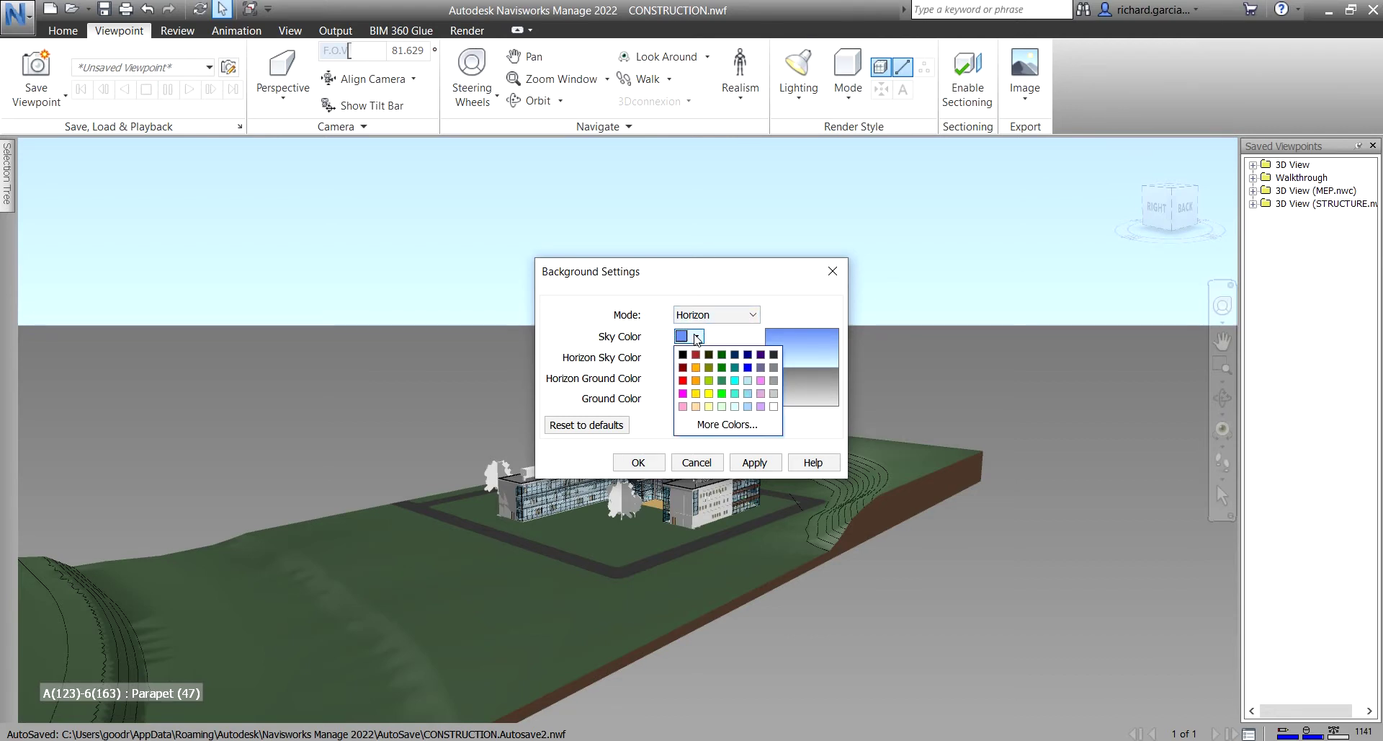
left_click(696, 336)
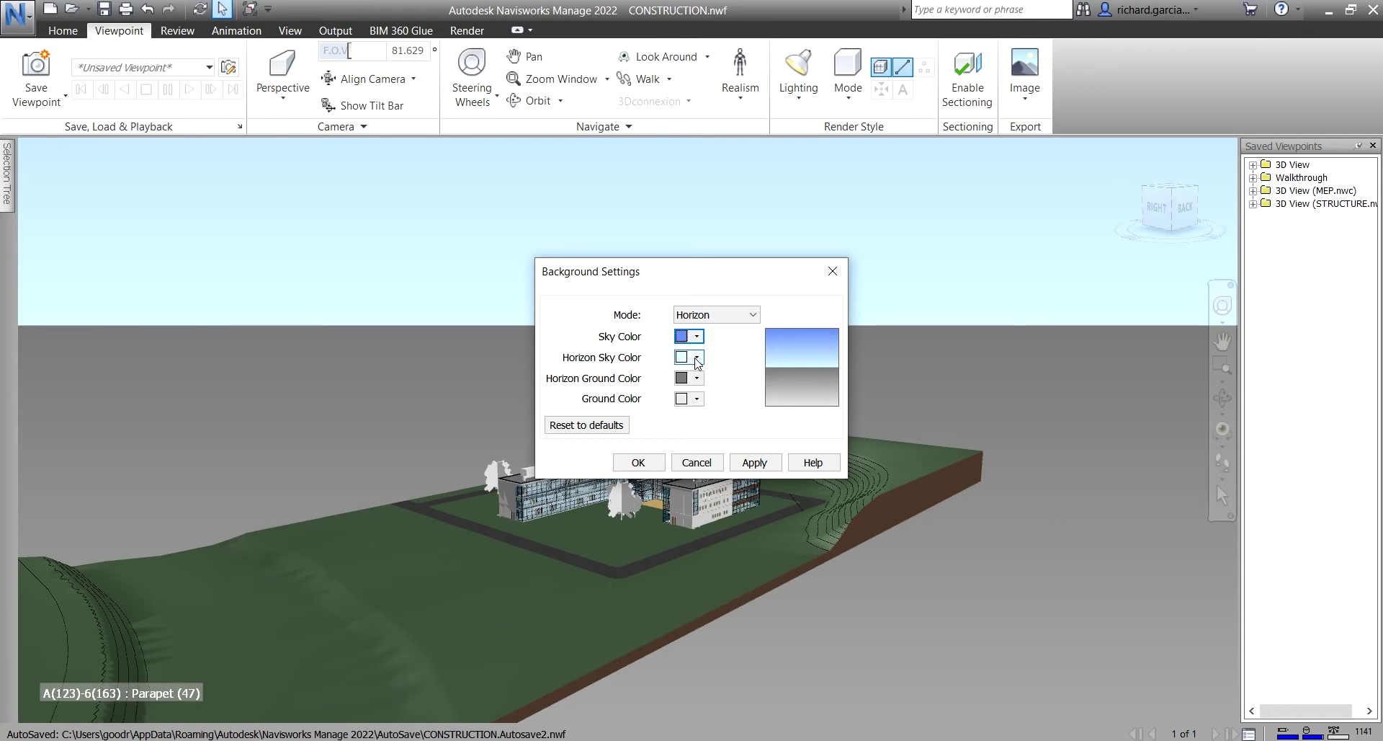
left_click(697, 358)
left_click(697, 379)
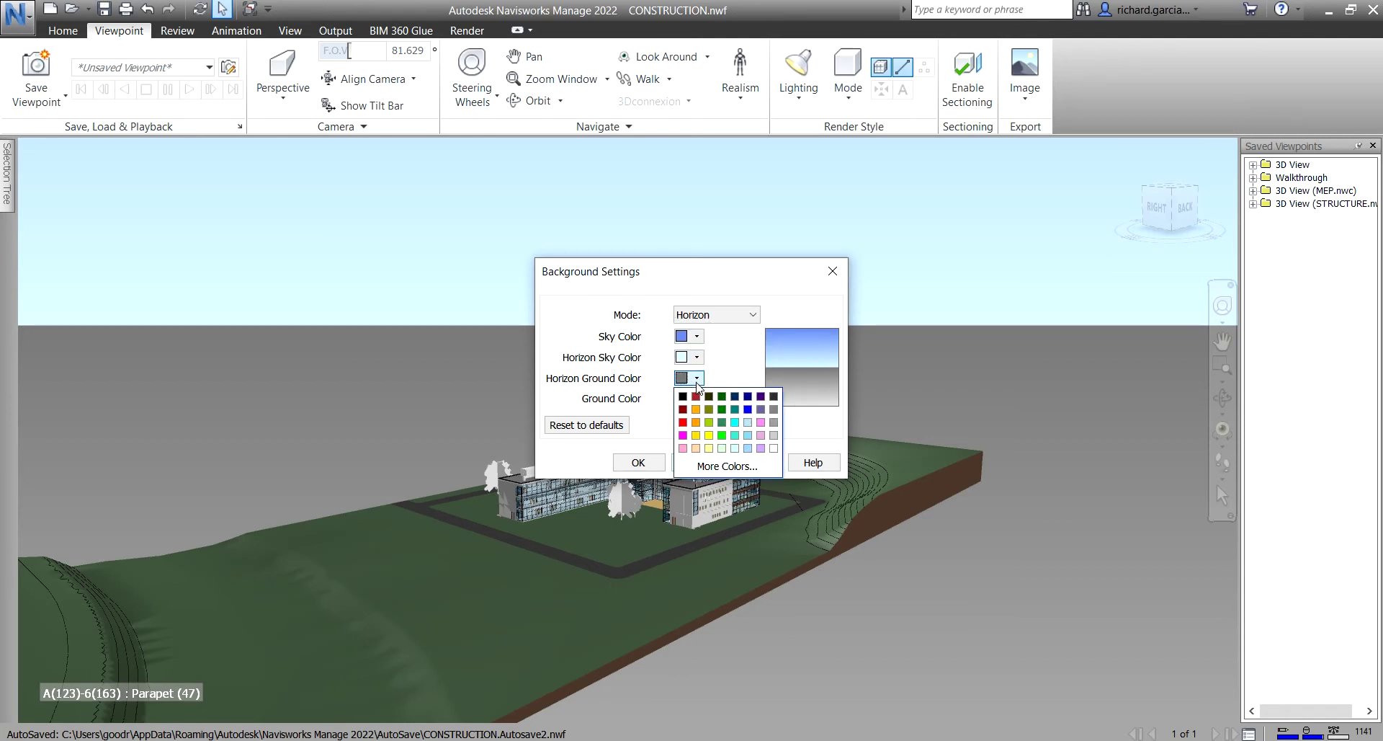
left_click(709, 435)
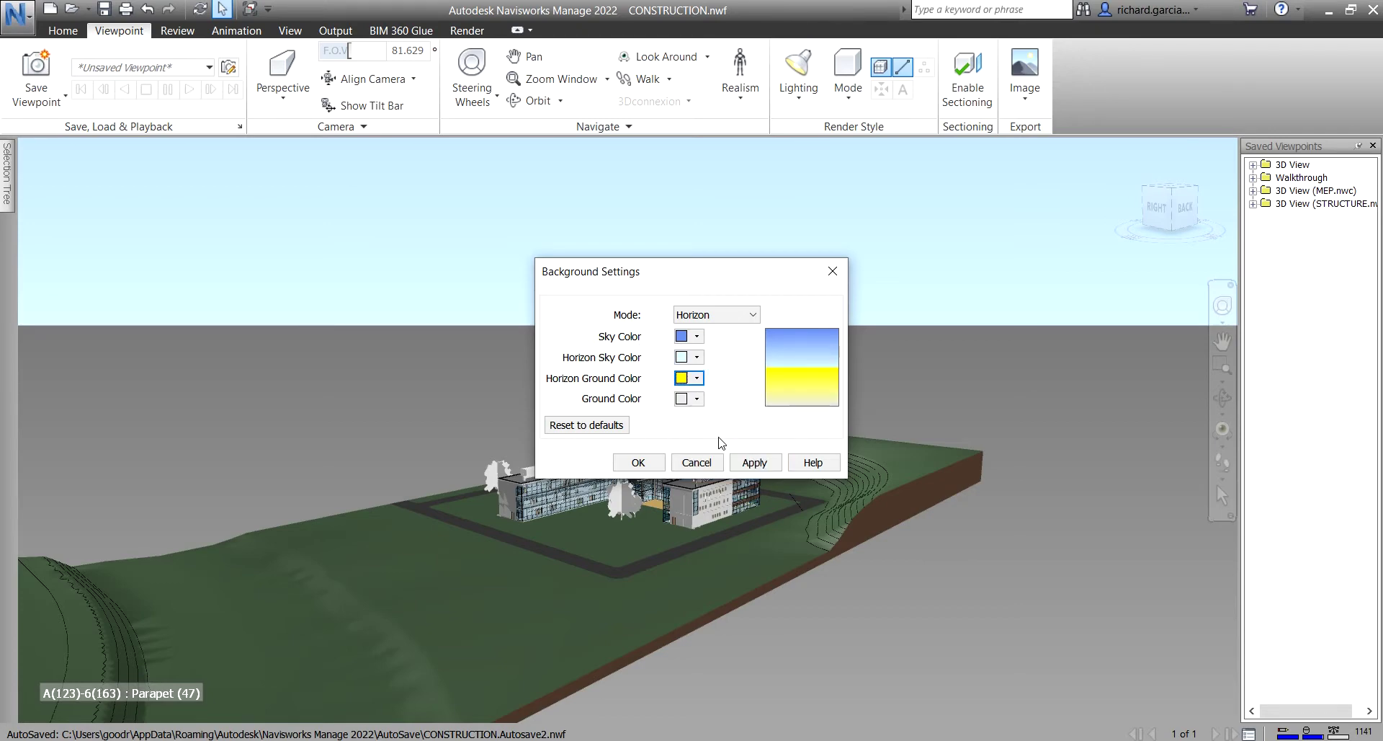
left_click(755, 464)
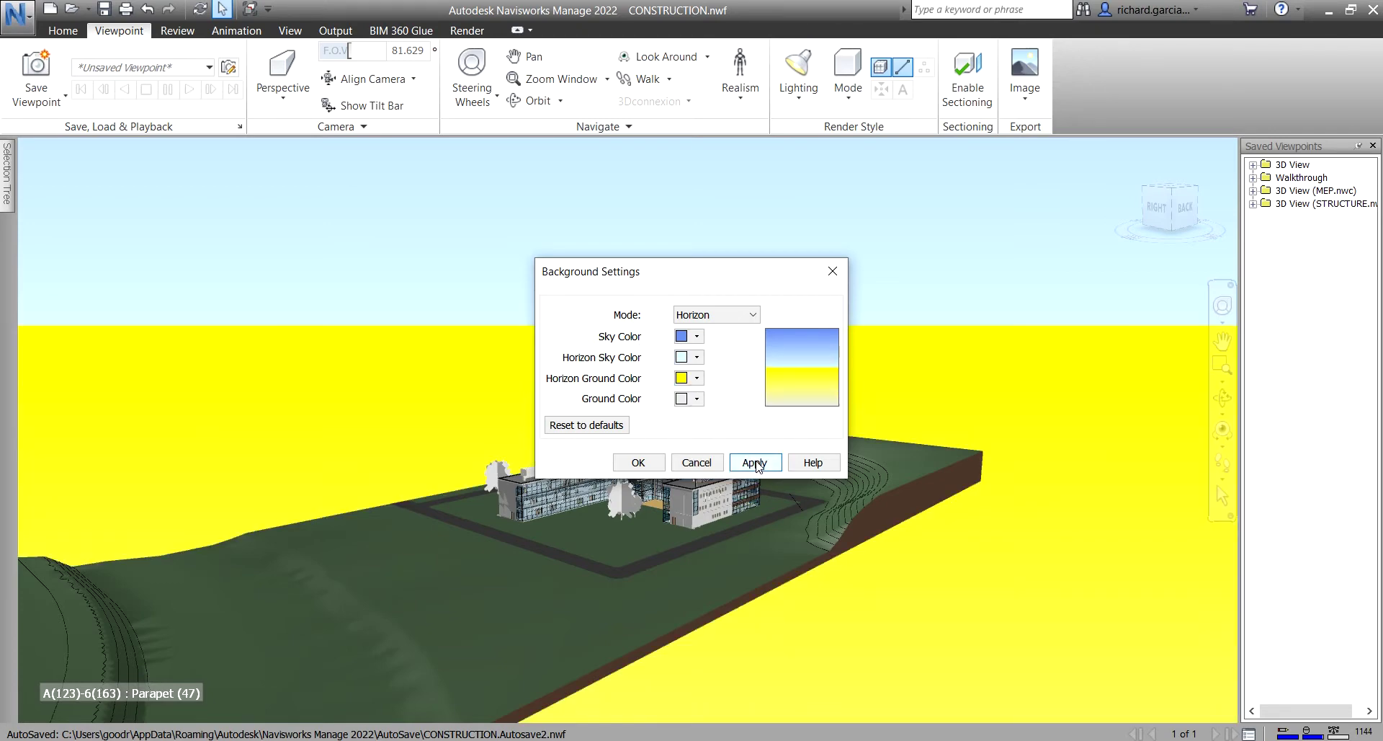
Change the Horizon ground colour to olive, apply it and confirm the settings
left_click(696, 379)
left_click(713, 415)
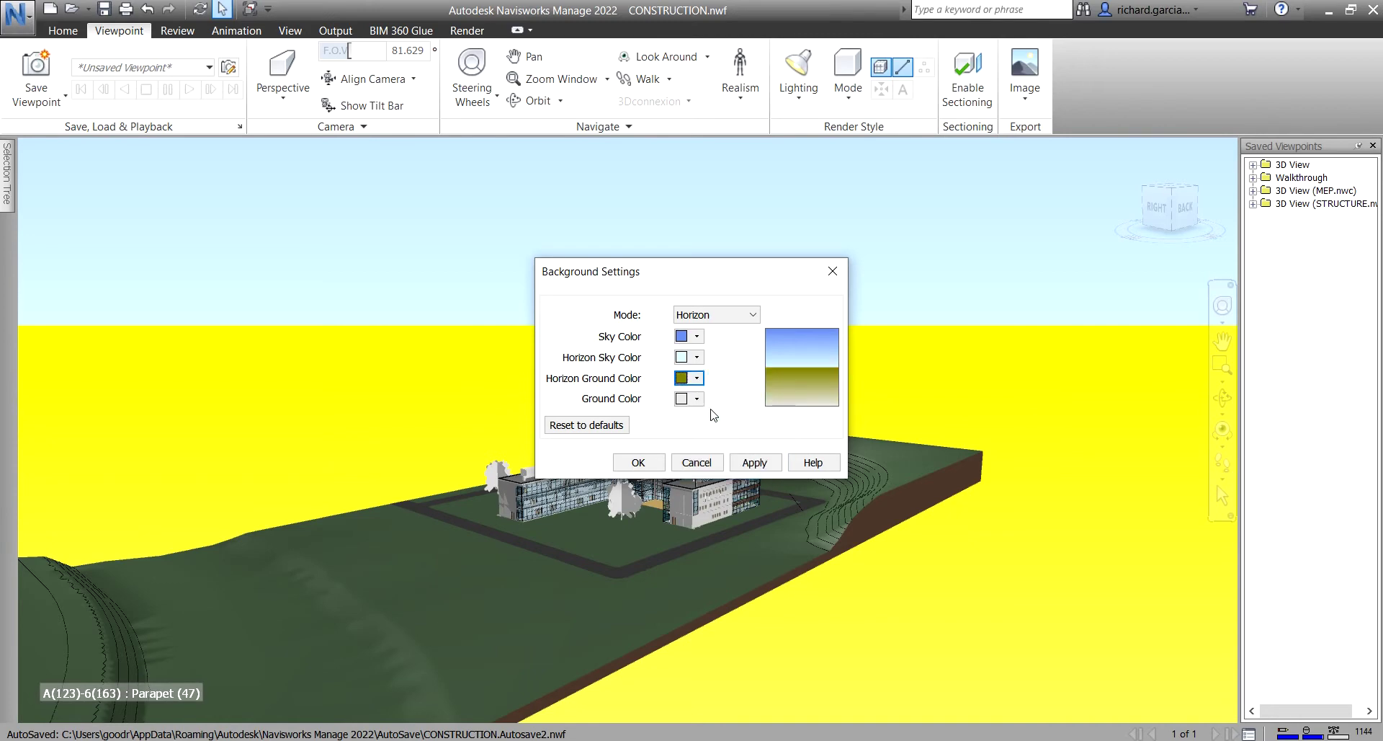
left_click(753, 463)
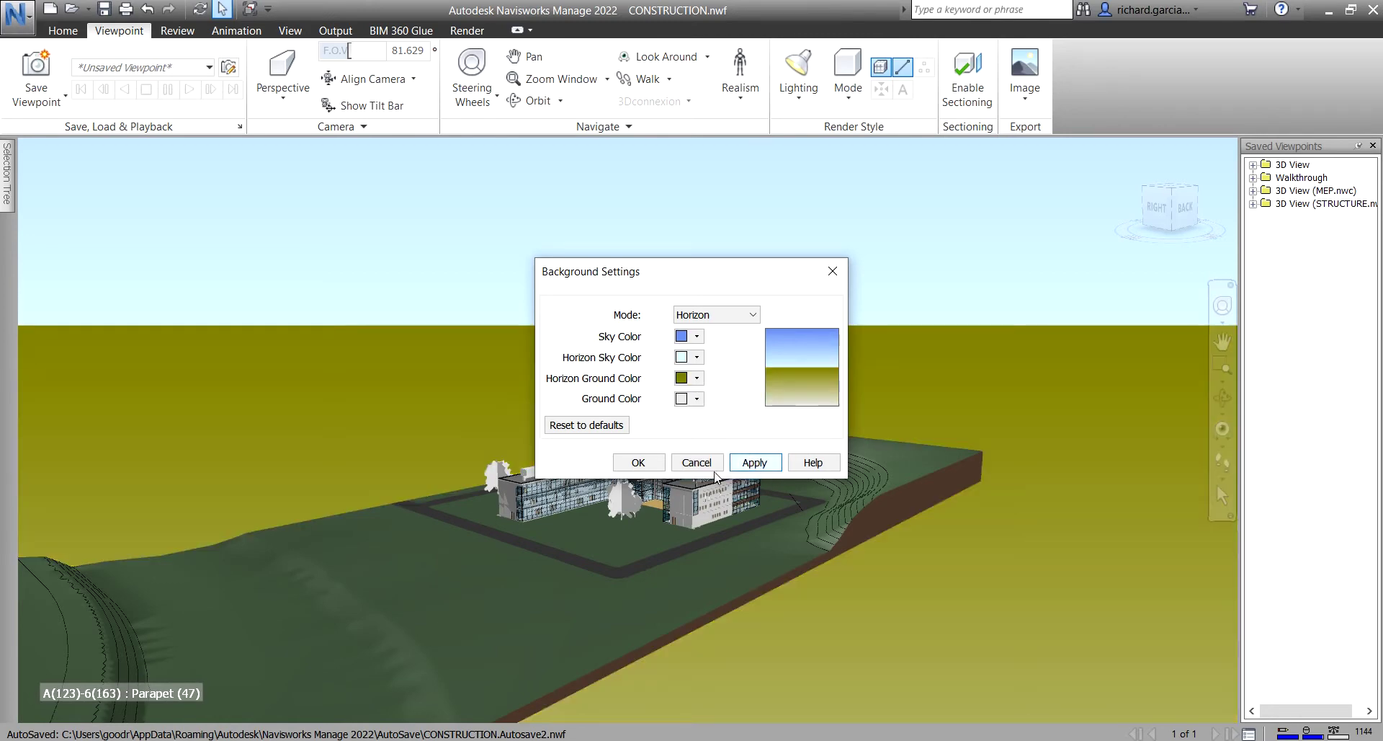
left_click(638, 463)
scroll(699, 387, "down", 2)
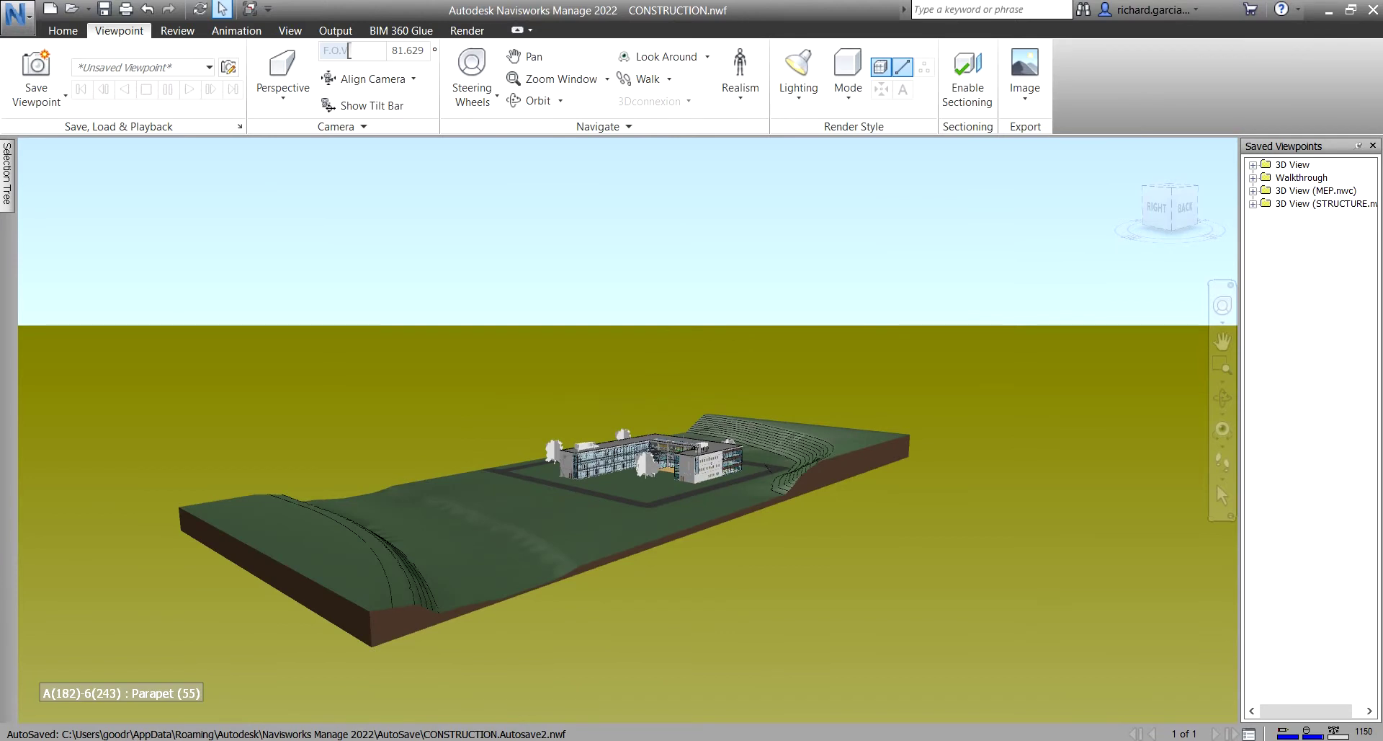
Set the background to Plain mode with black colour, then orbit and zoom around the building
right_click(616, 257)
left_click(670, 402)
left_click(700, 315)
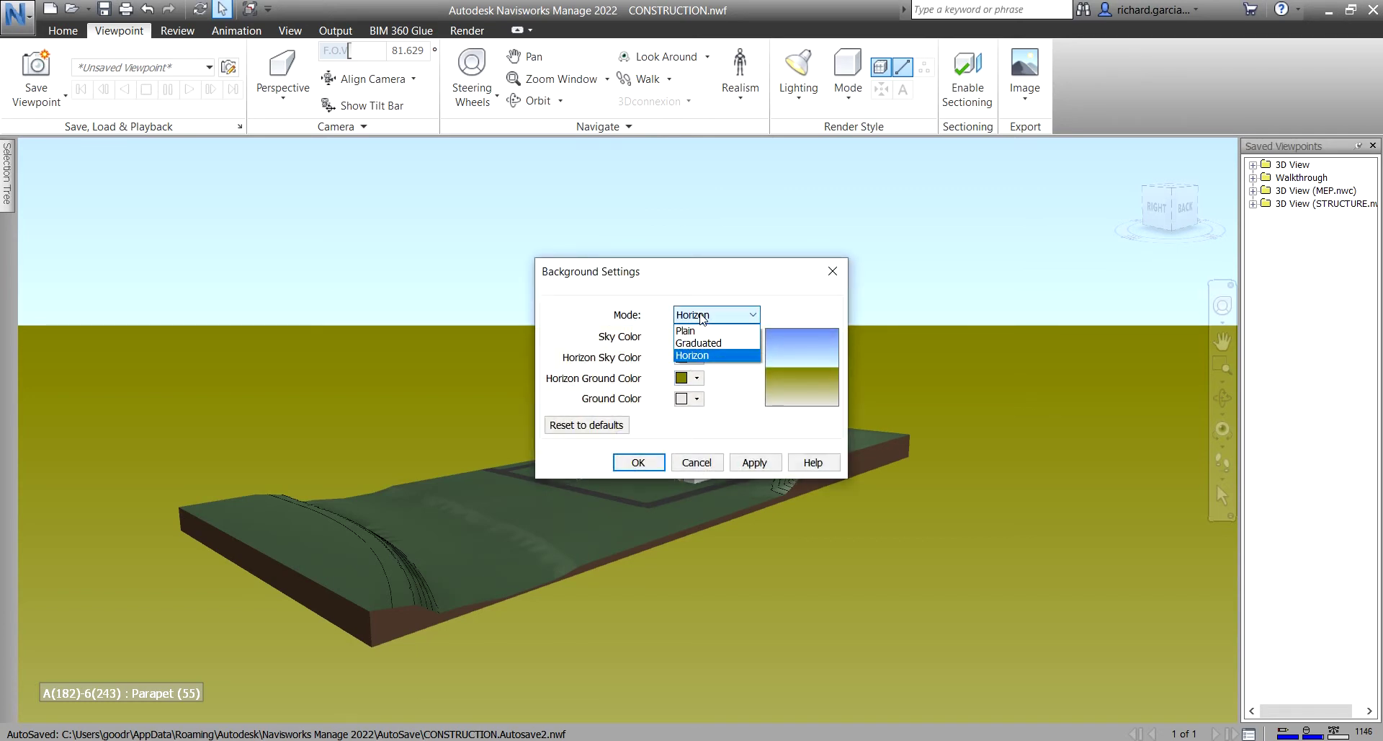
left_click(697, 336)
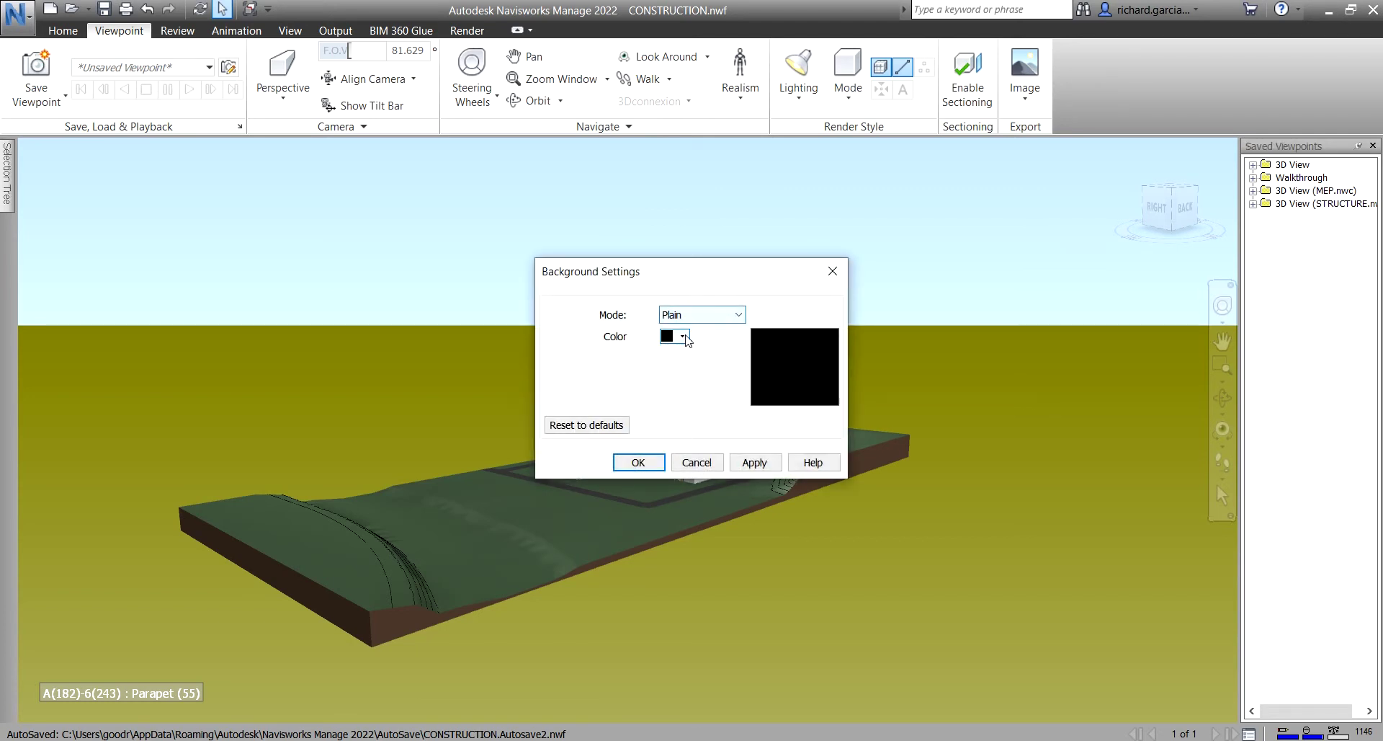
left_click(684, 337)
left_click(640, 463)
scroll(749, 399, "up", 10)
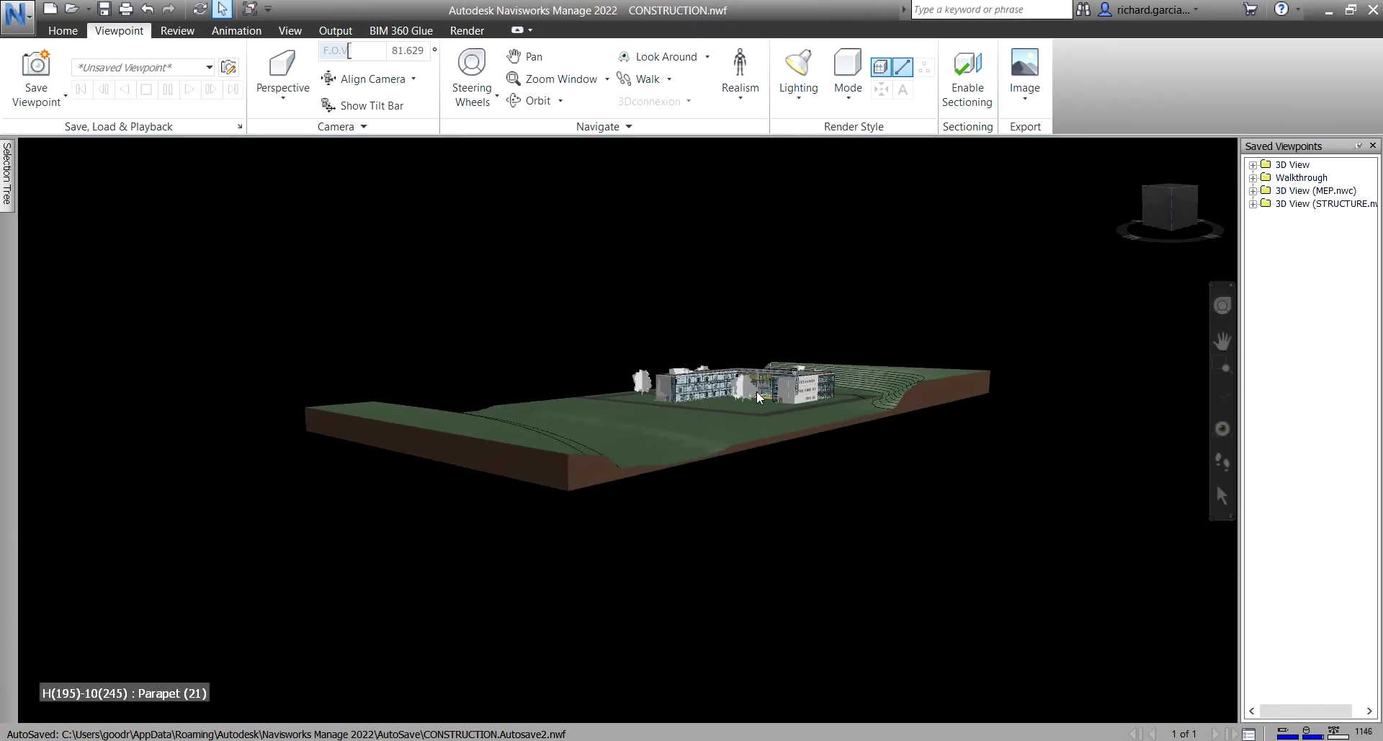
middle_click_drag(781, 404, 634, 450, "shift")
scroll(631, 455, "up", 3)
scroll(630, 455, "down", 2)
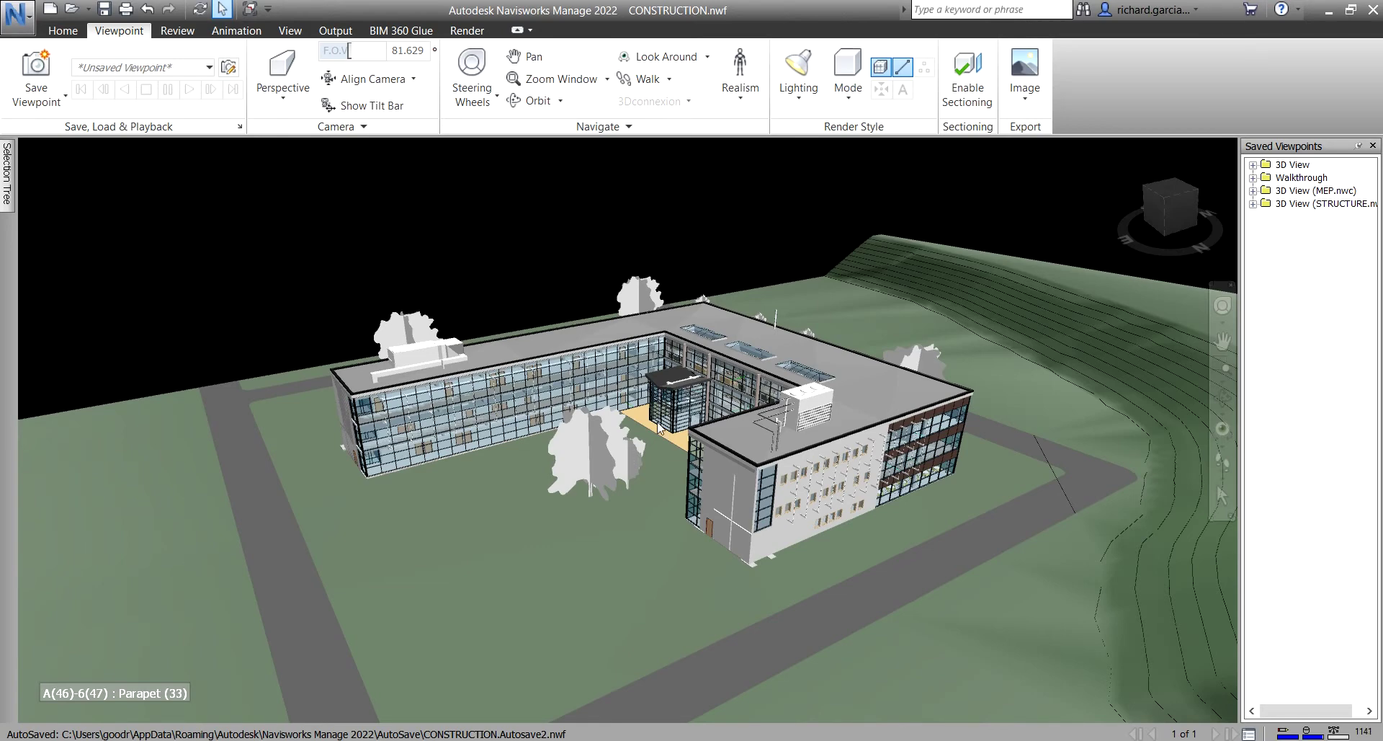
Switch the background to Graduated mode, fading black to pale, and orbit around the site
right_click(497, 229)
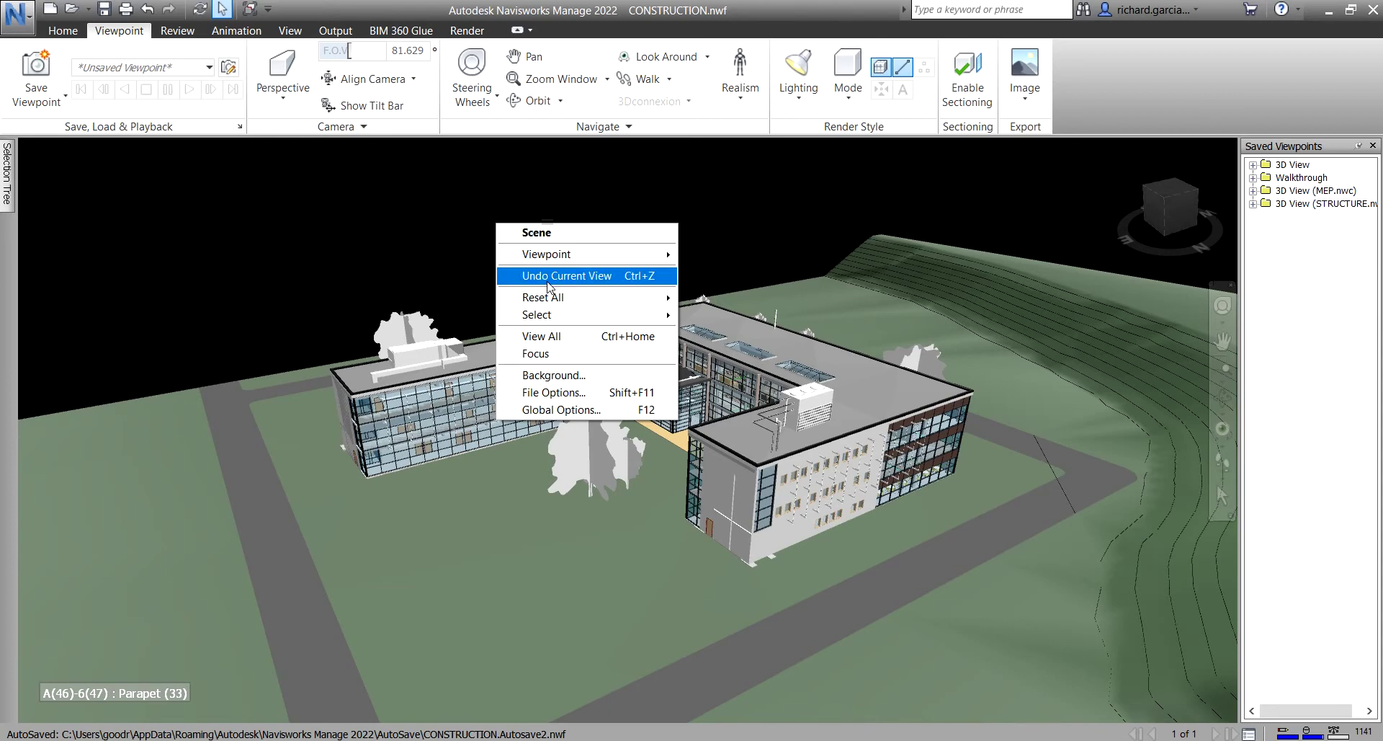
left_click(570, 375)
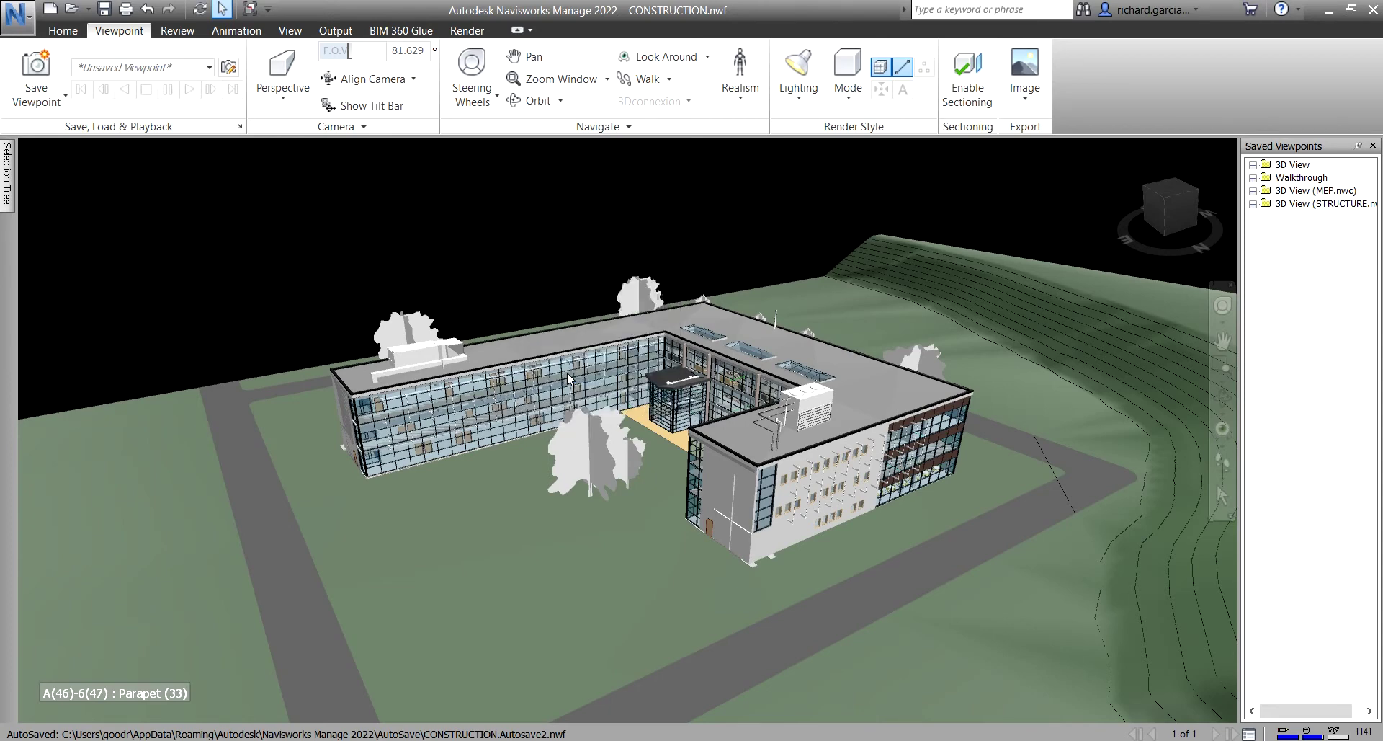
left_click(702, 315)
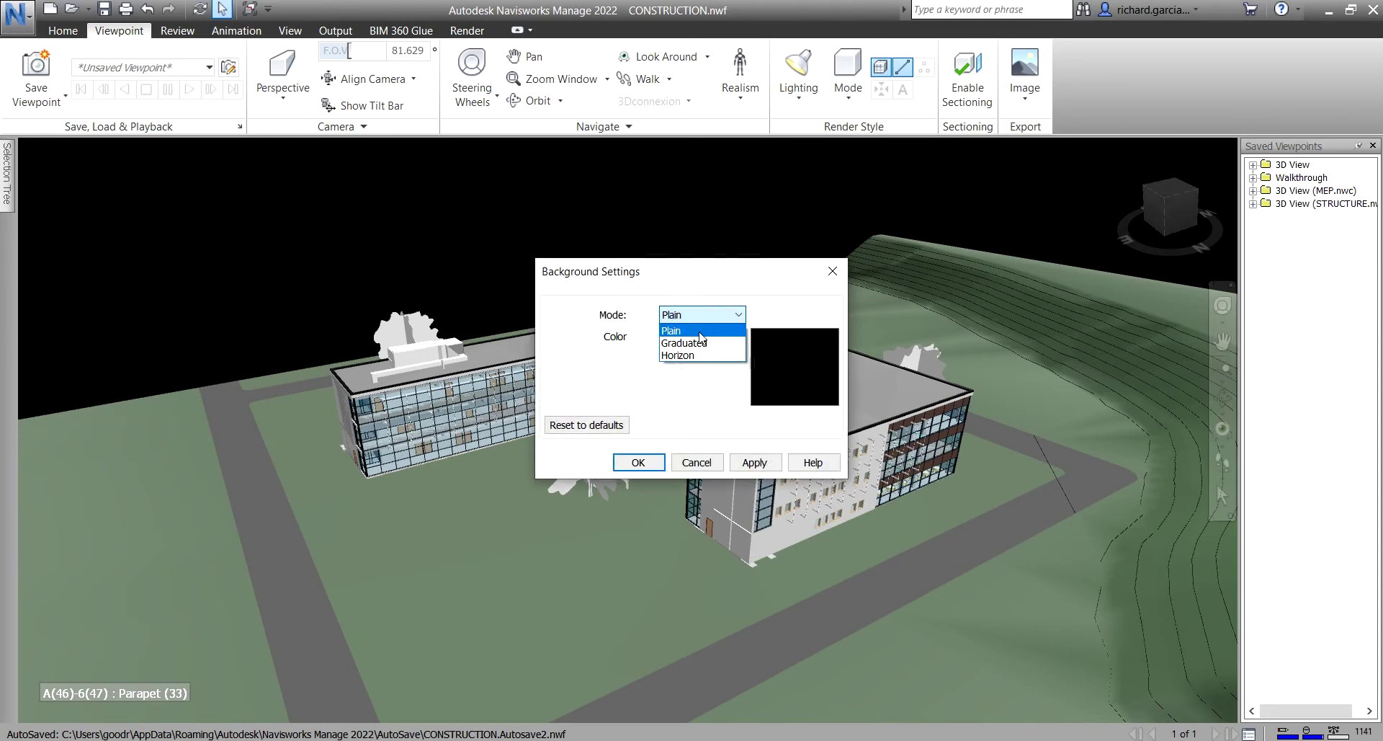
left_click(697, 343)
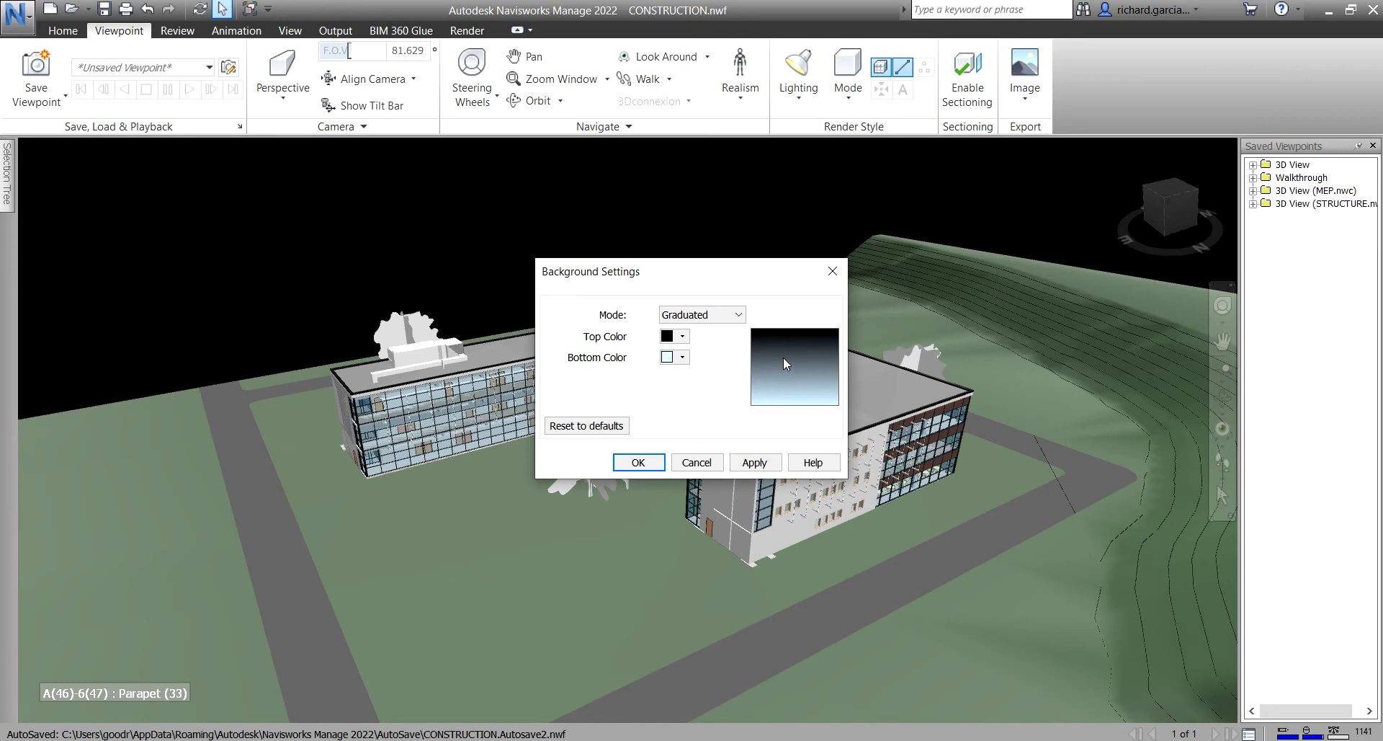
left_click(757, 461)
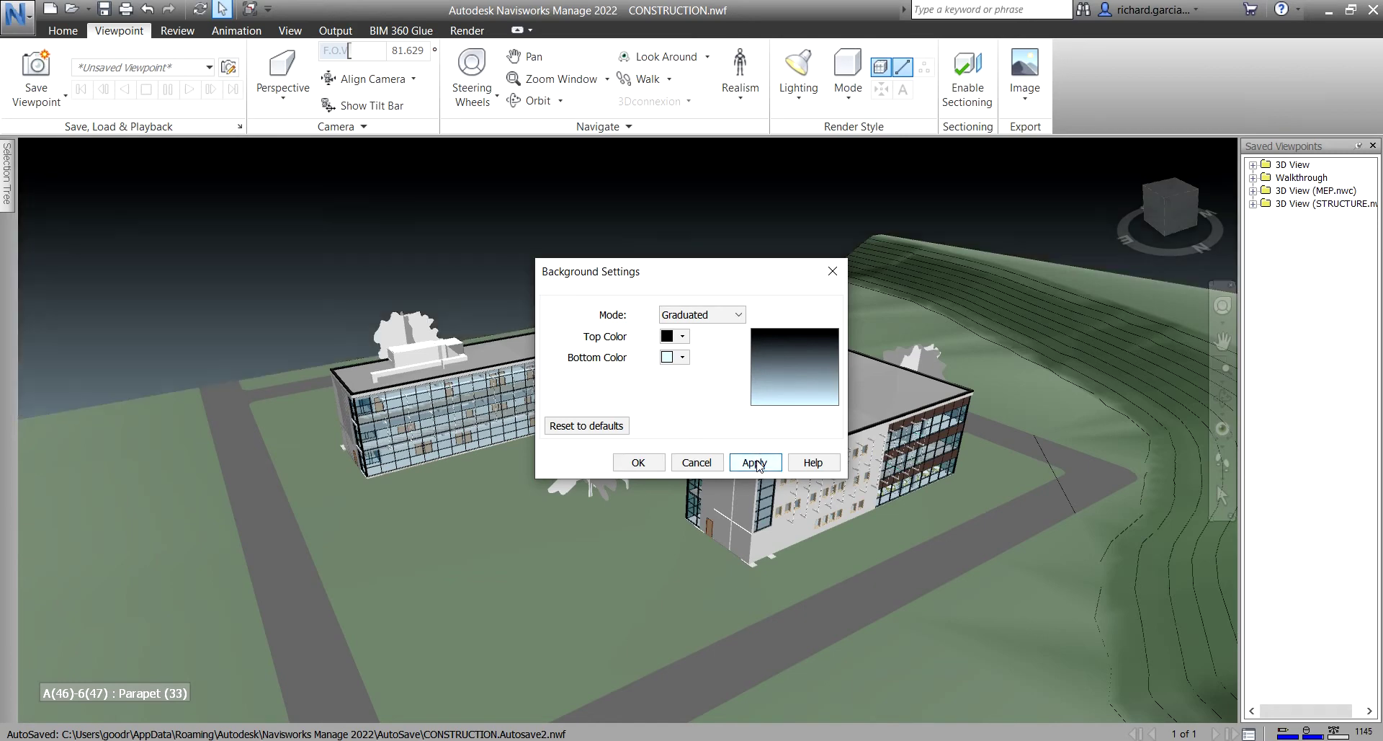
left_click(639, 462)
middle_click_drag(654, 469, 634, 395, "shift")
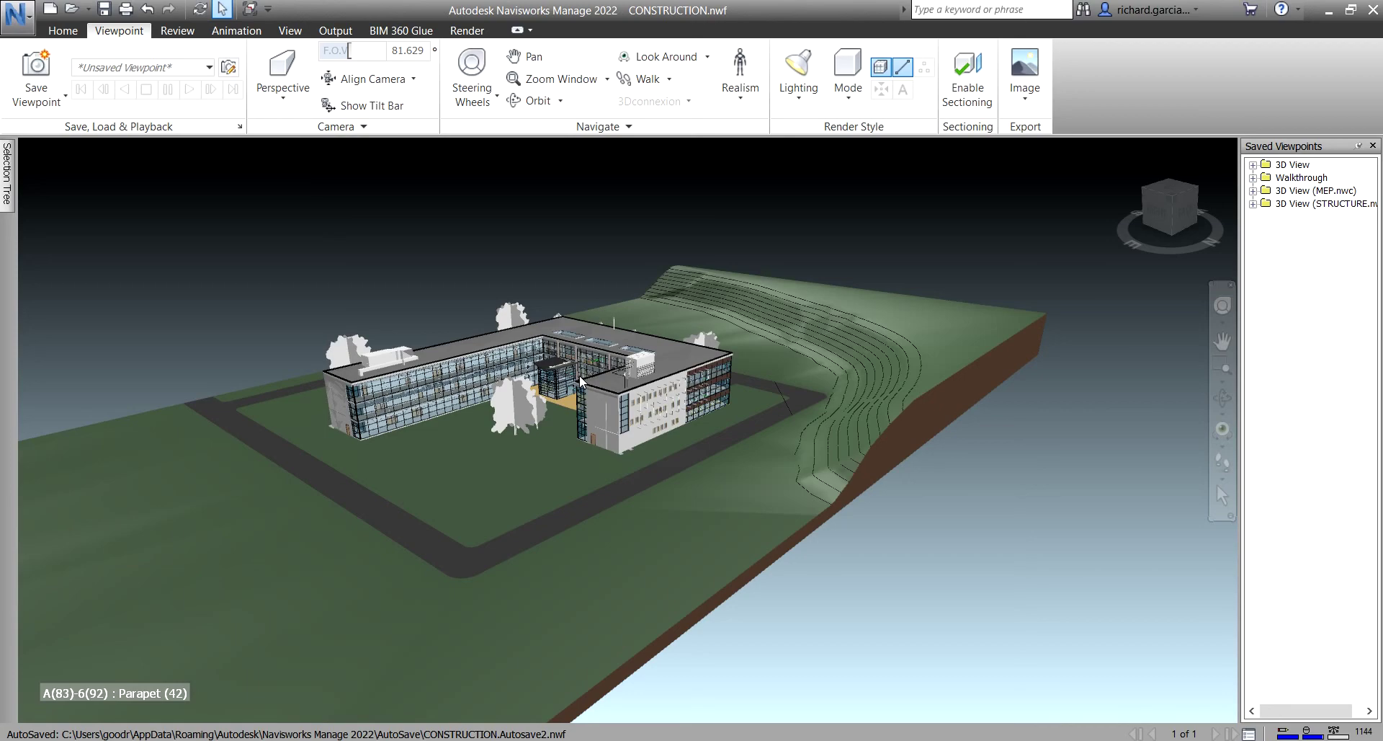
Zoom in on the building and bring up the viewport's Scene context menu
scroll(598, 382, "up", 5)
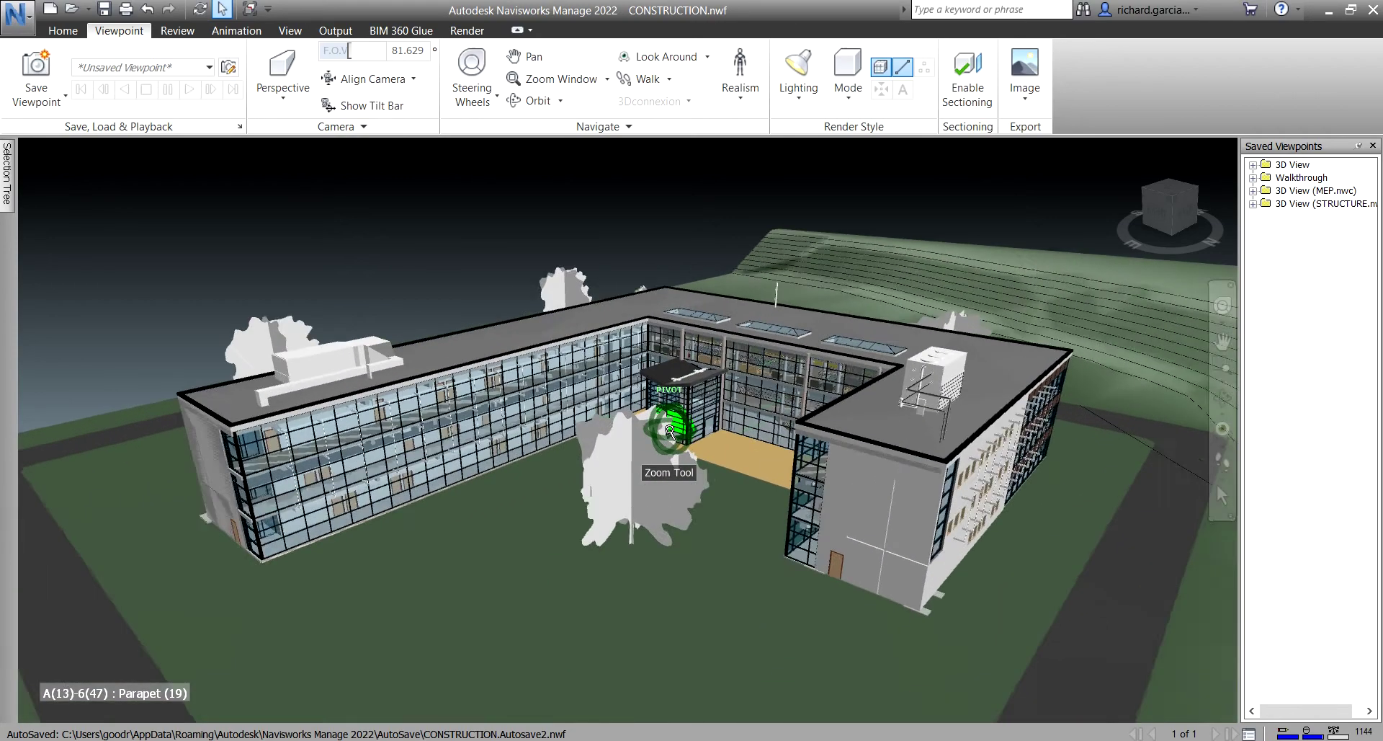
scroll(670, 430, "up", 3)
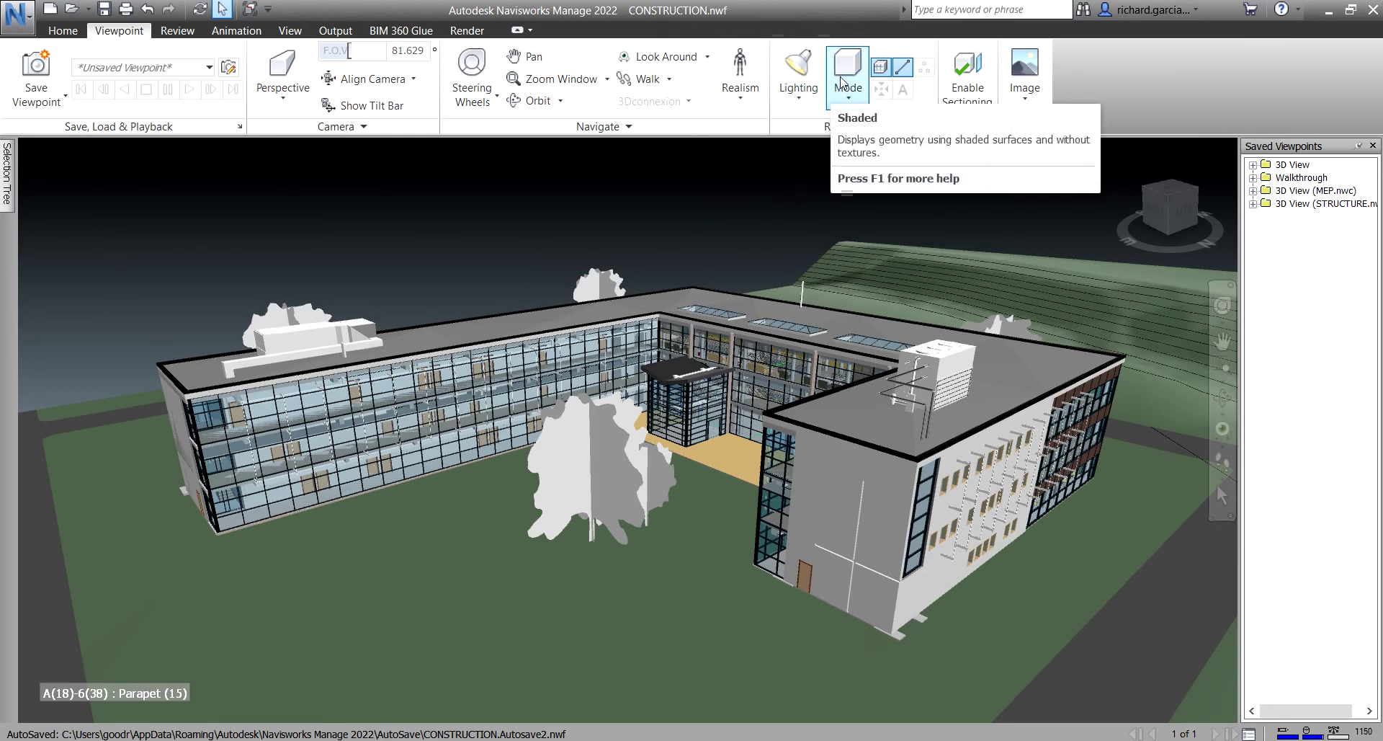
right_click(678, 172)
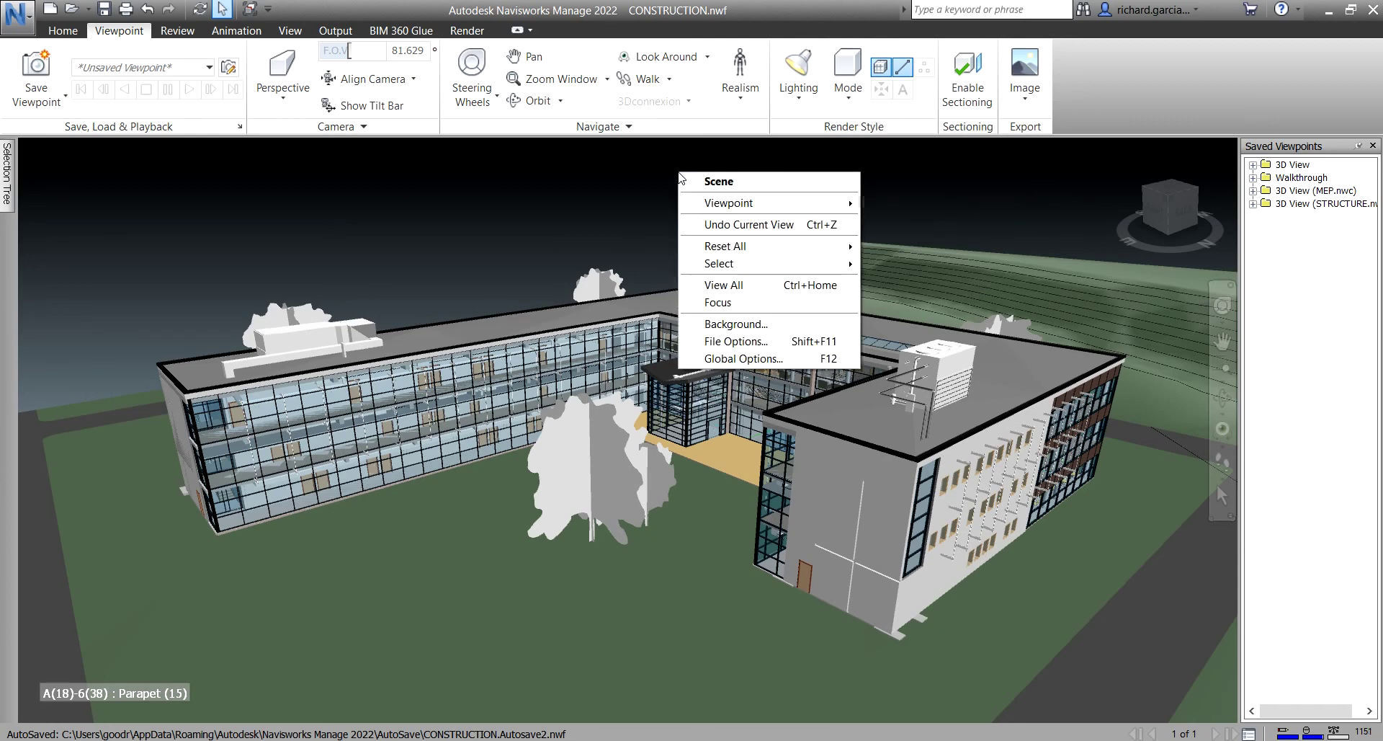